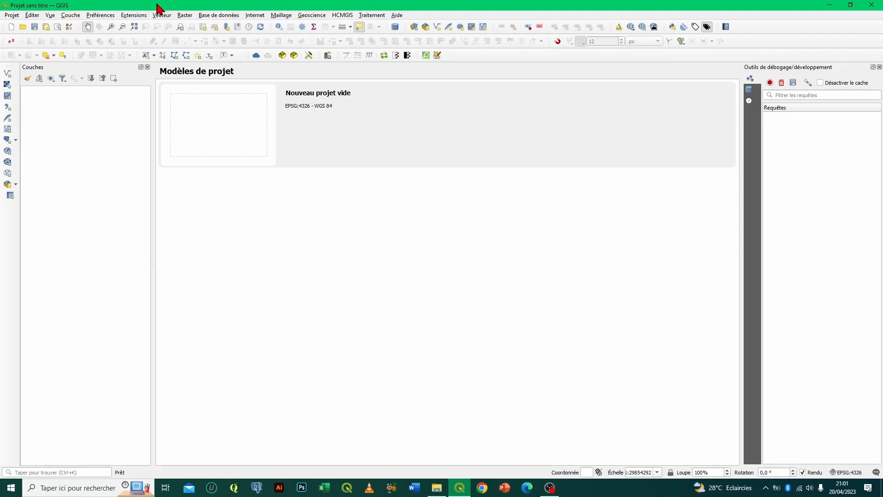
Search all QGIS extensions for "points2one" and view the details of NextGIS Points2One.
click(136, 17)
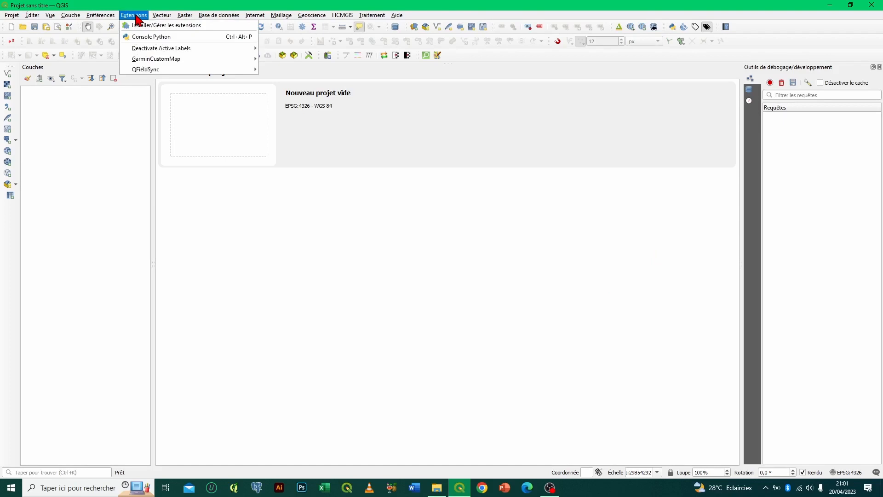
click(206, 31)
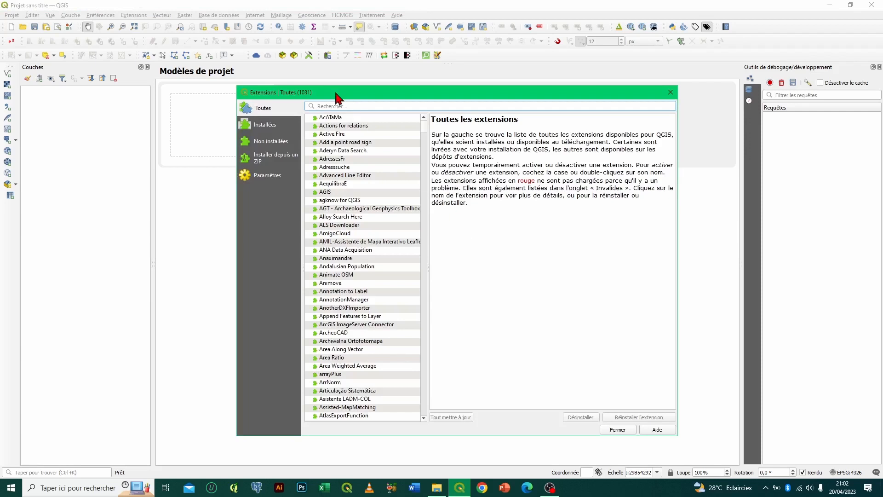
text(points2)
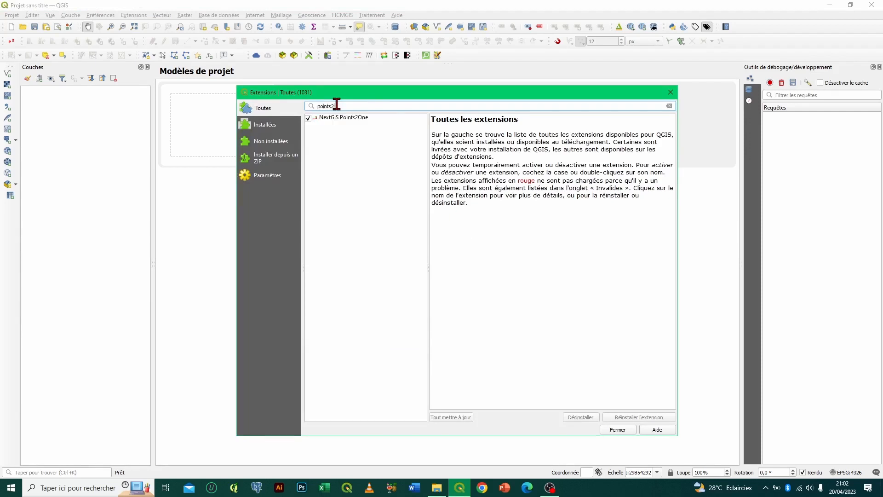
text(one)
click(352, 117)
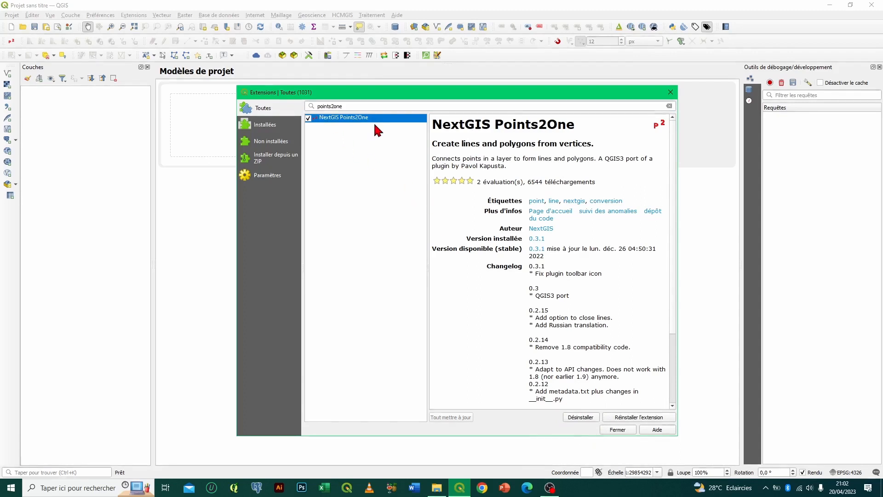
Search the extensions for "excel", view the details of Spreadsheet Layers, and close the extension manager.
click(359, 106)
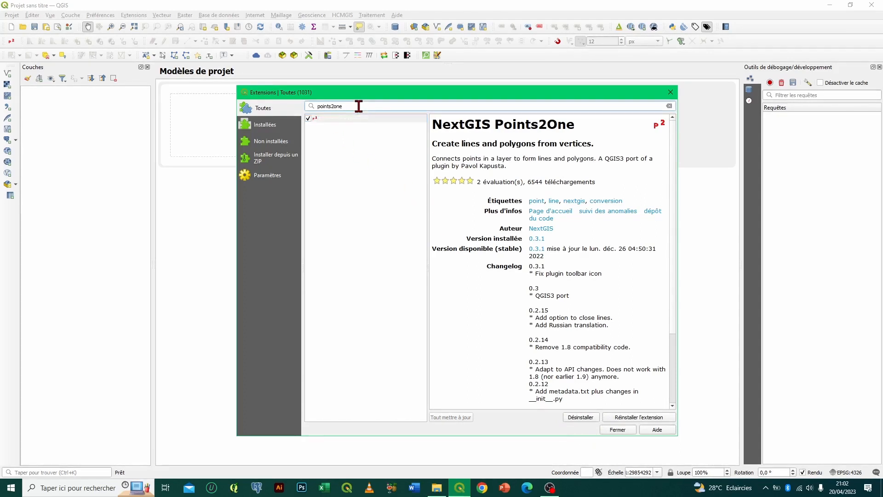
drag(359, 106, 306, 106)
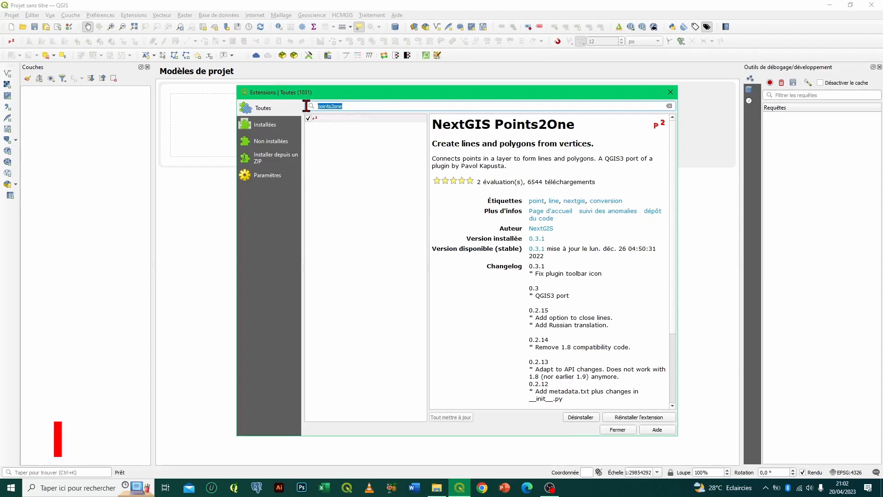
key(BackSpace)
text(ex)
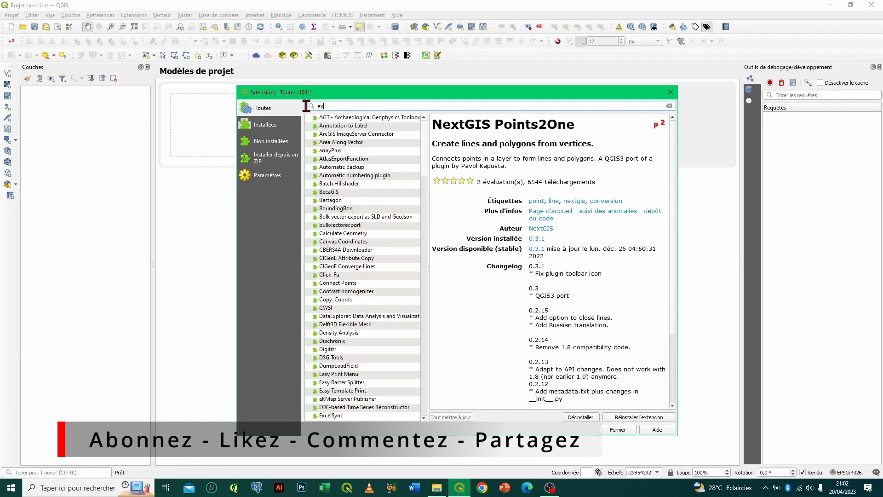
text(cel)
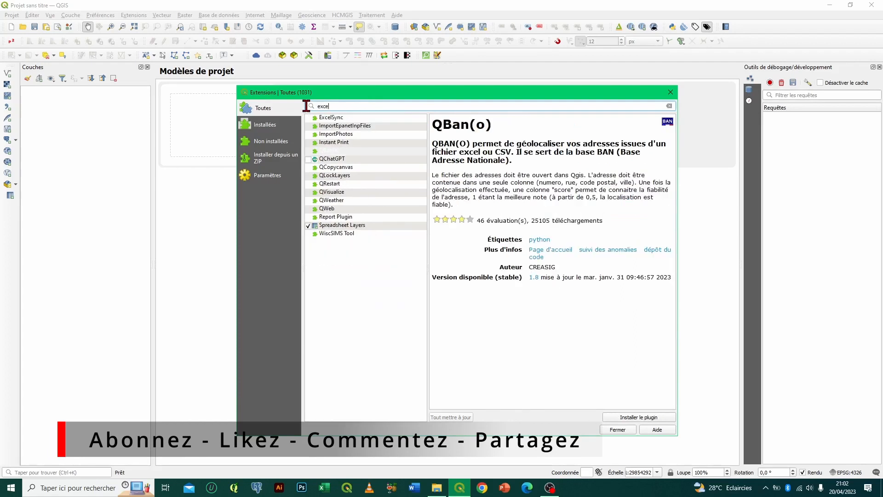
text(l)
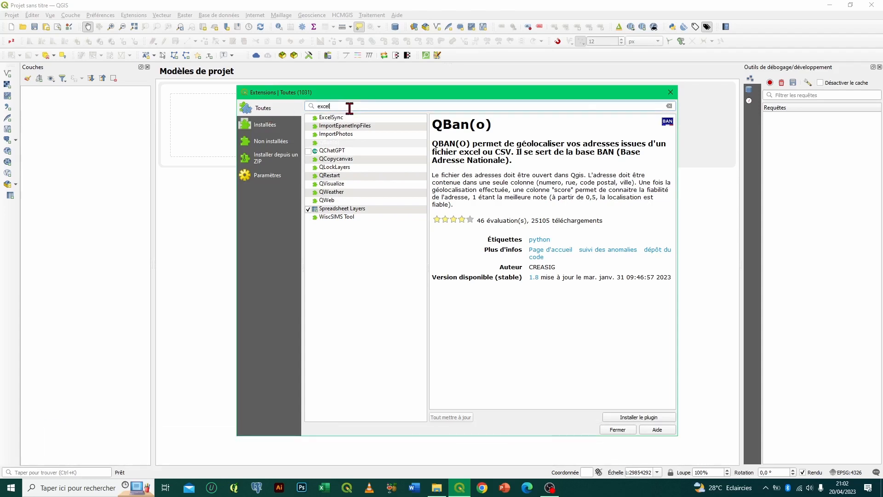
click(334, 209)
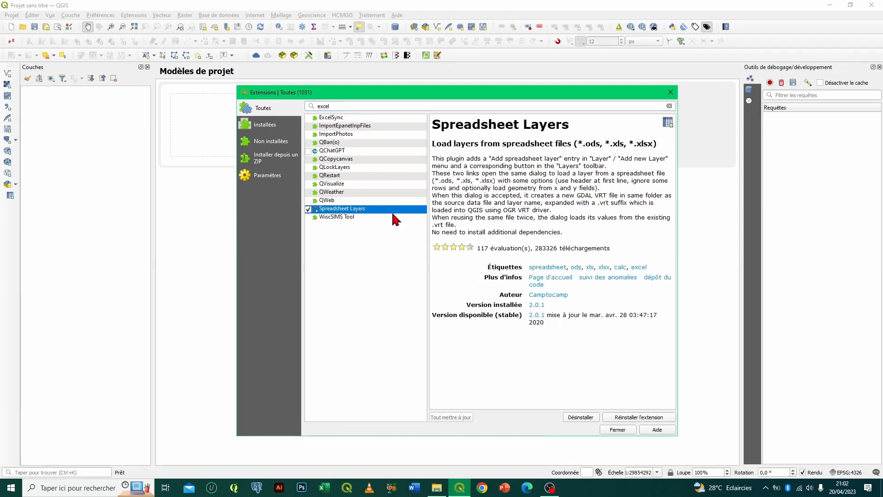
click(670, 92)
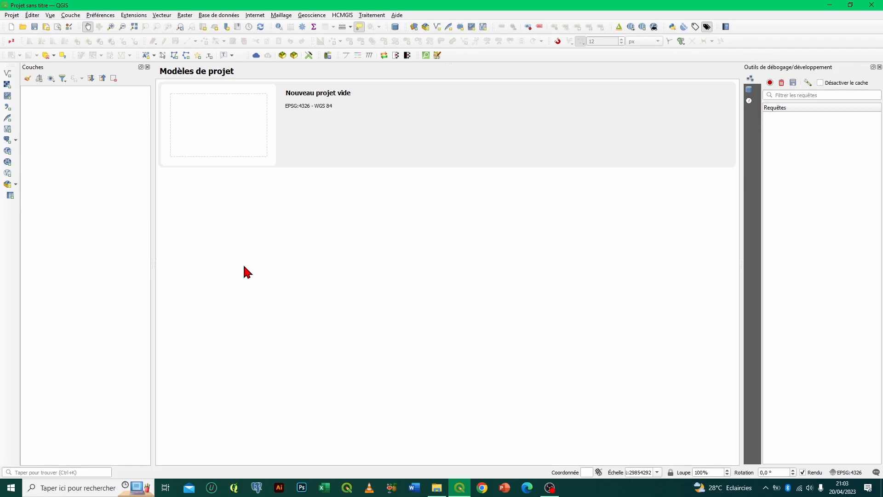
Start adding a delimited text layer and load Points.csv from the Donnees folder as its source file.
click(71, 15)
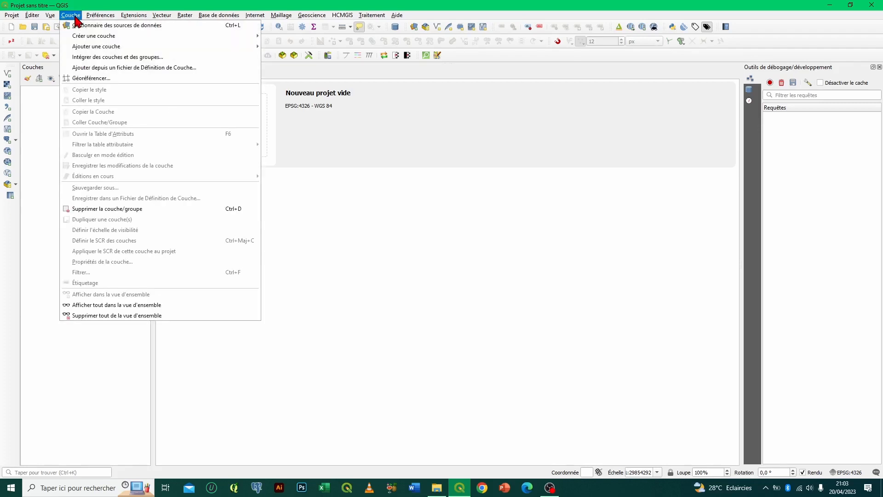
mouse_move(114, 48)
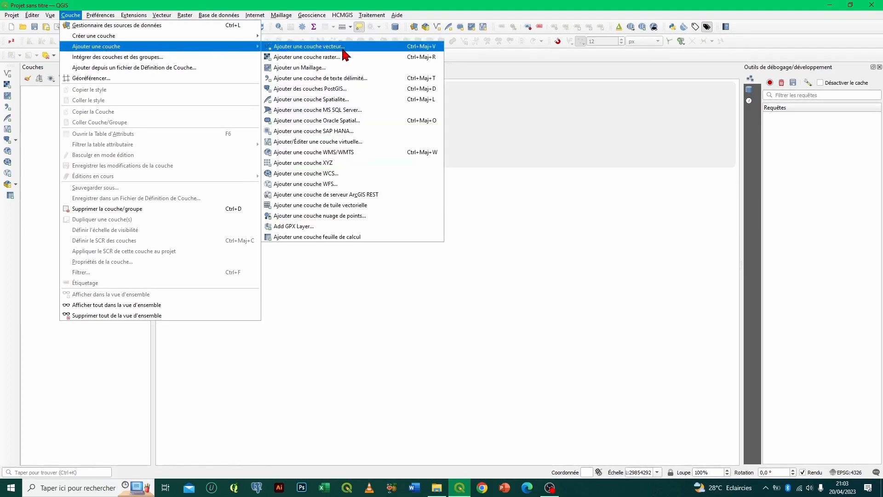
click(370, 78)
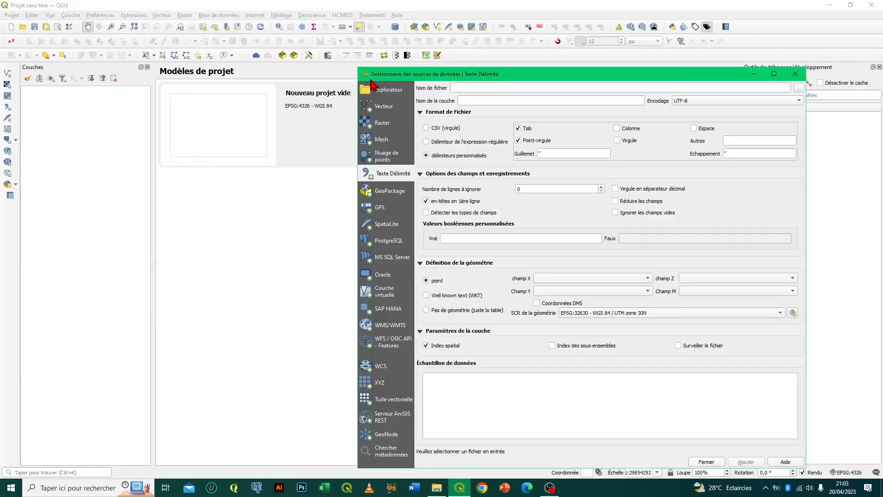
drag(528, 77, 386, 42)
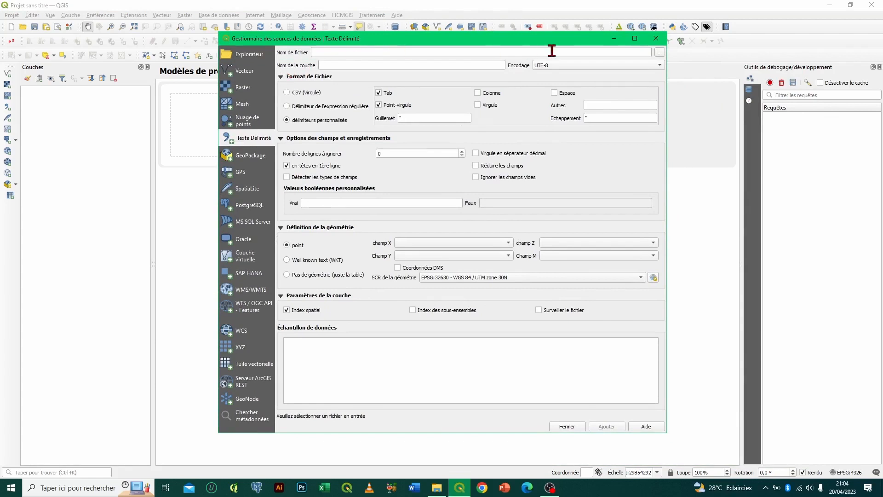
click(661, 53)
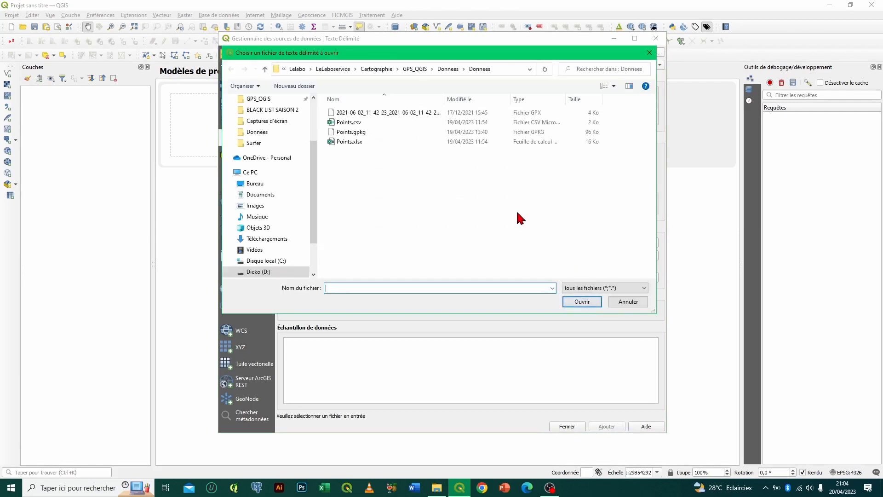
click(354, 123)
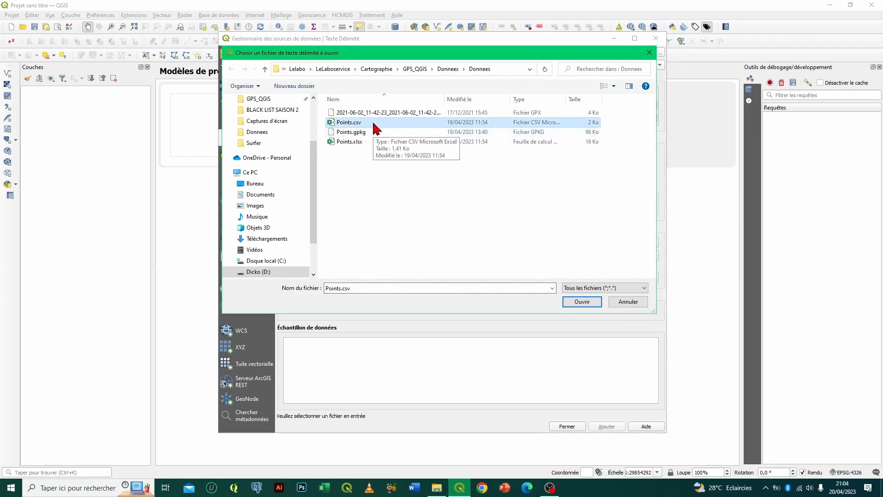
click(582, 301)
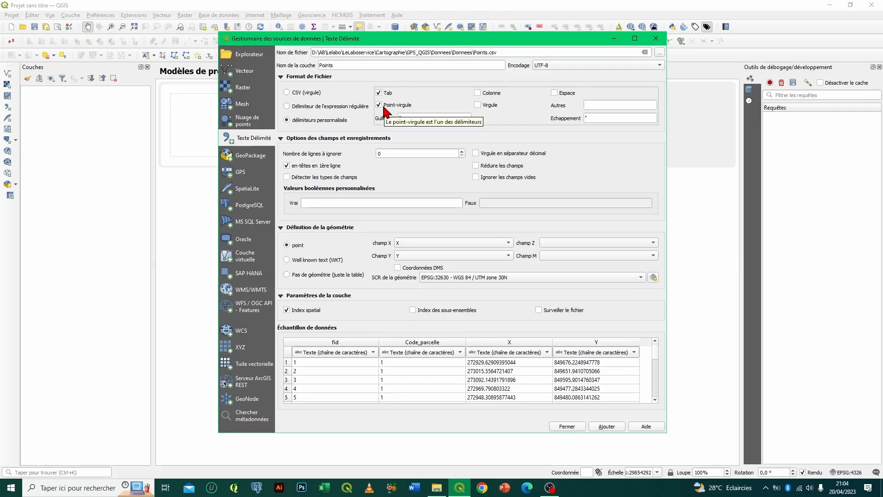
Use custom delimiters for the file format and assign fields X and Y as the point coordinates.
click(287, 106)
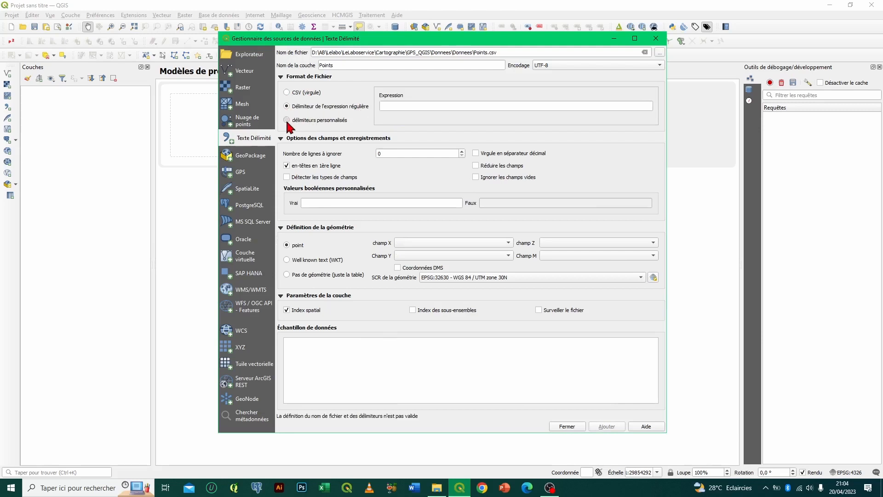
click(287, 120)
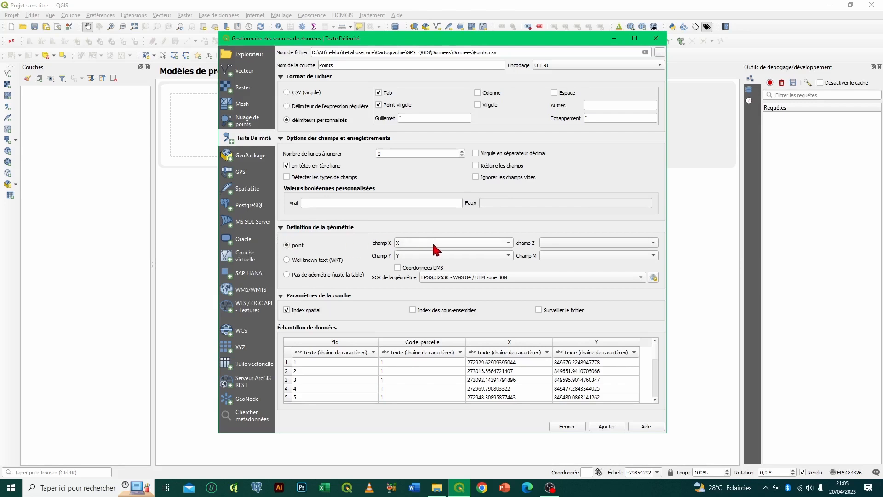
click(508, 243)
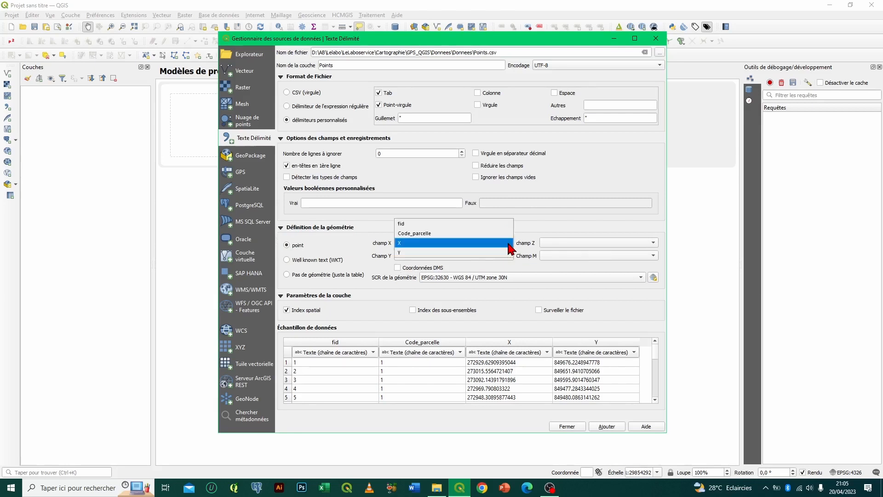
click(424, 245)
click(423, 256)
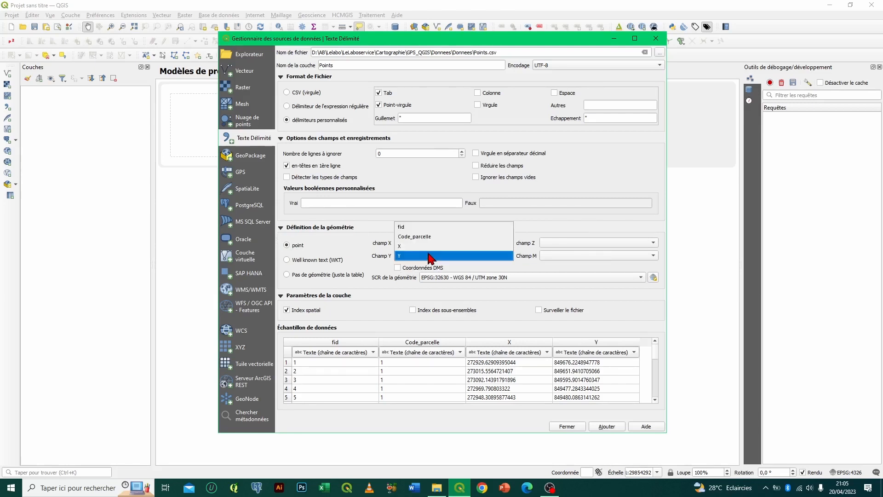
click(414, 256)
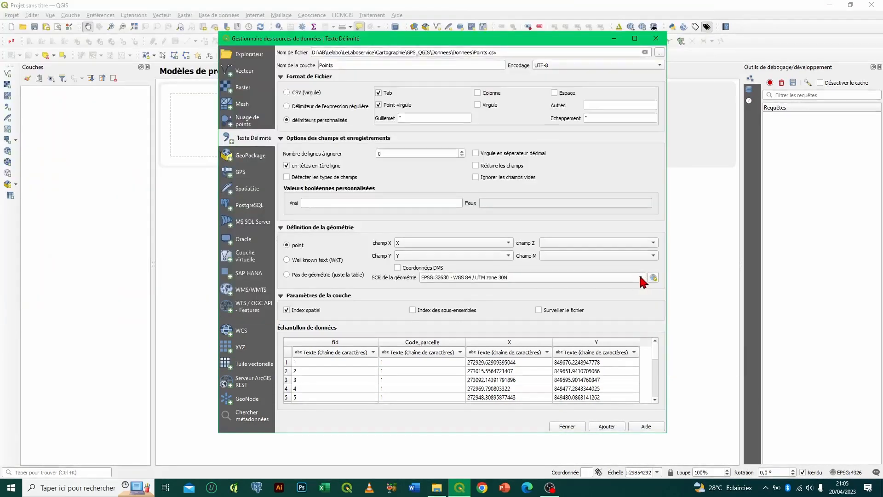
click(641, 278)
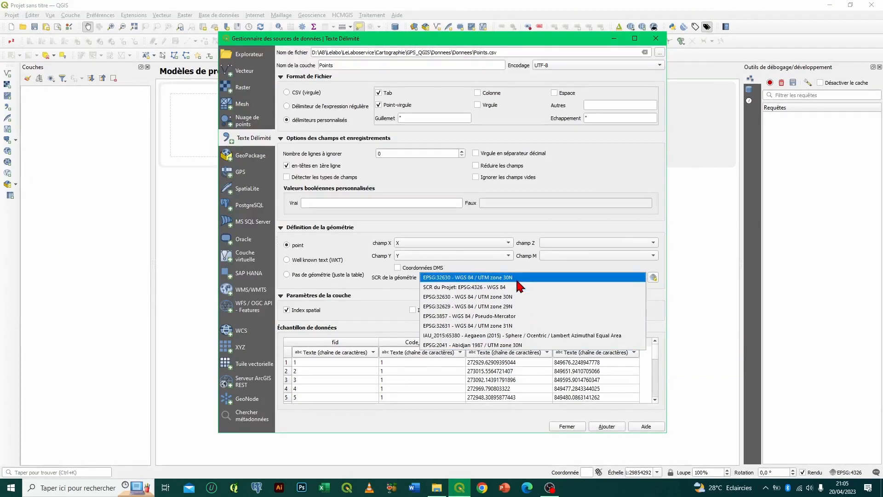
click(391, 292)
click(529, 277)
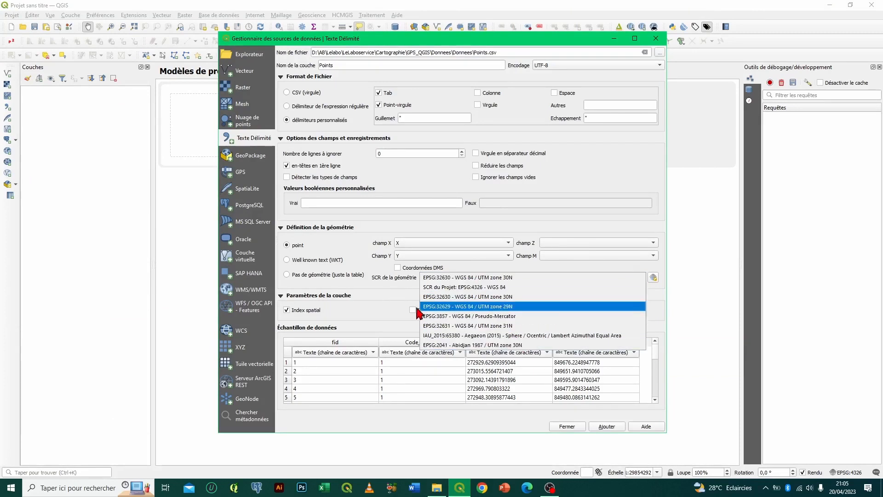
click(399, 291)
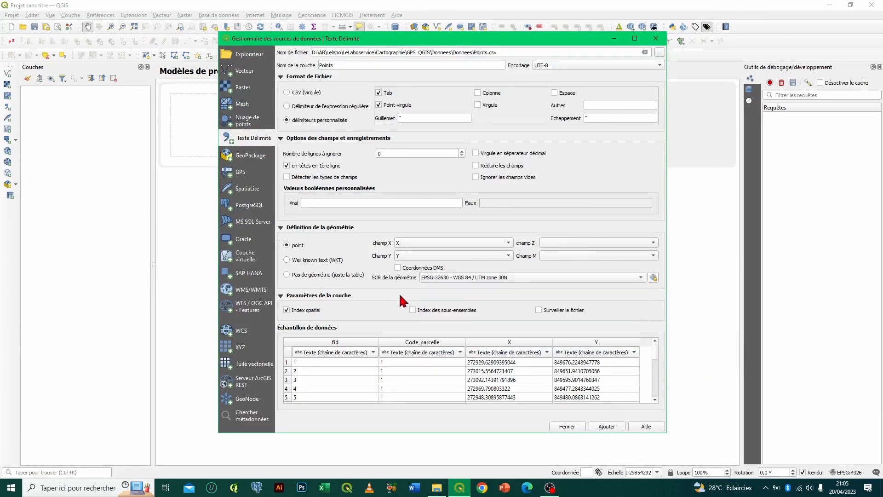
Filter the coordinate systems by "zone 30" and set the geometry CRS to WGS 84 / UTM zone 30N (EPSG:32630).
click(653, 277)
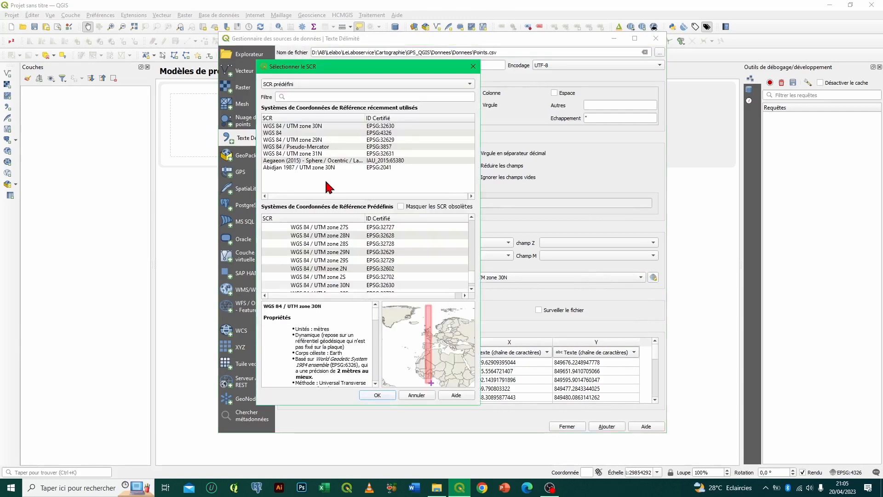
click(315, 96)
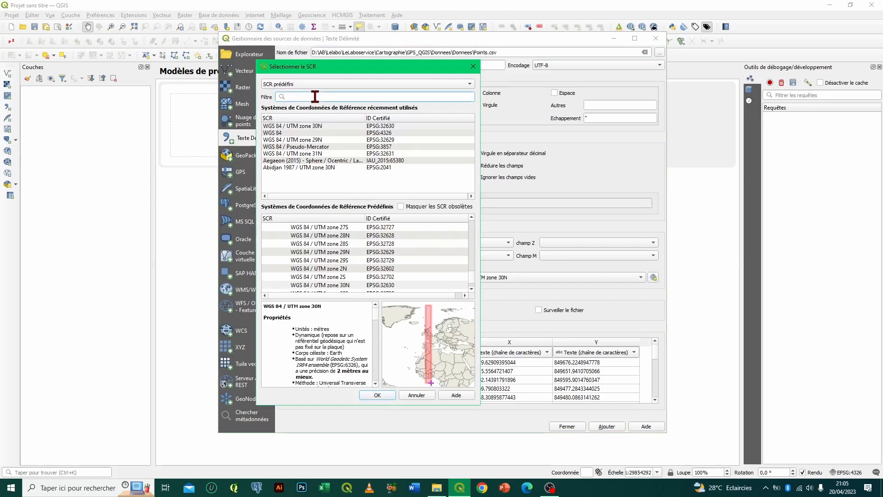
text(zo)
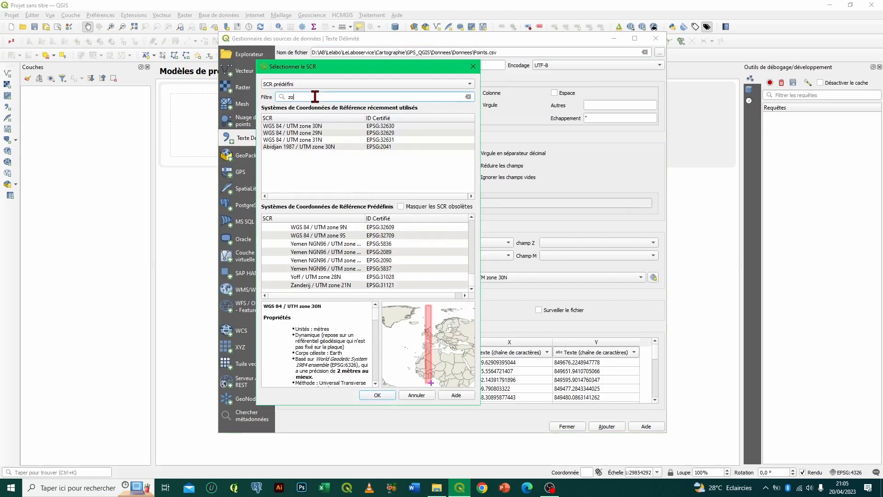
text(ne 30)
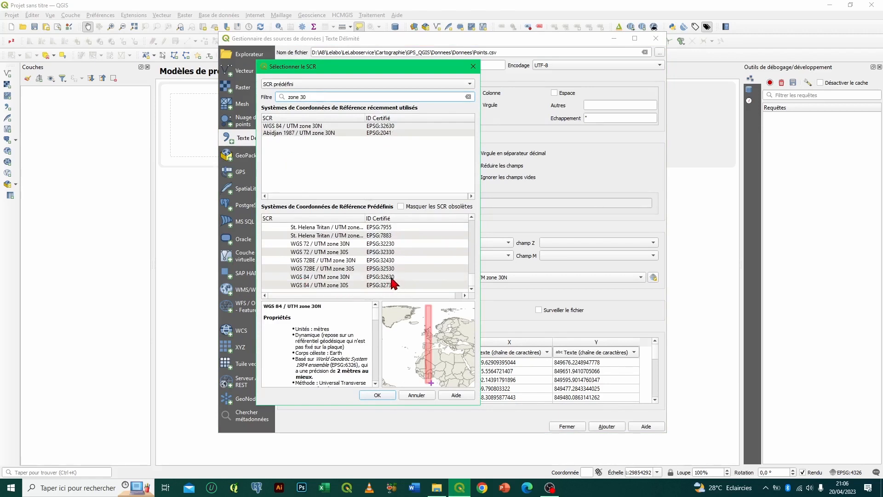
click(347, 278)
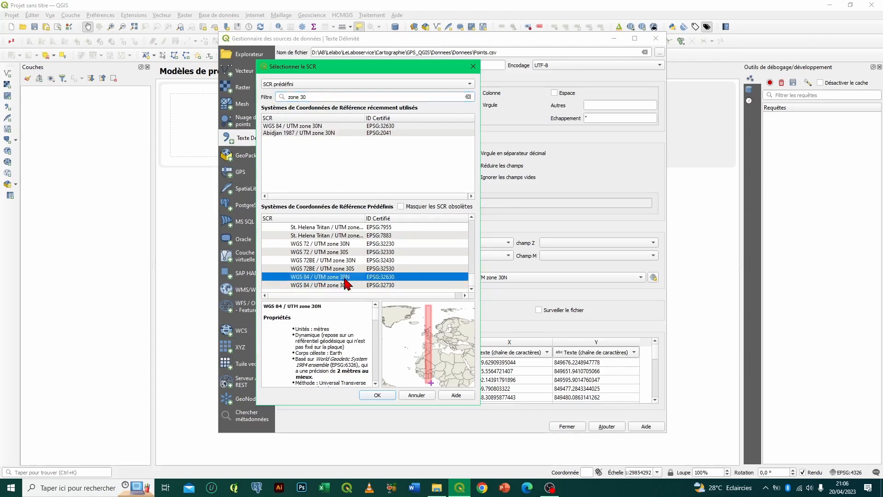
click(375, 396)
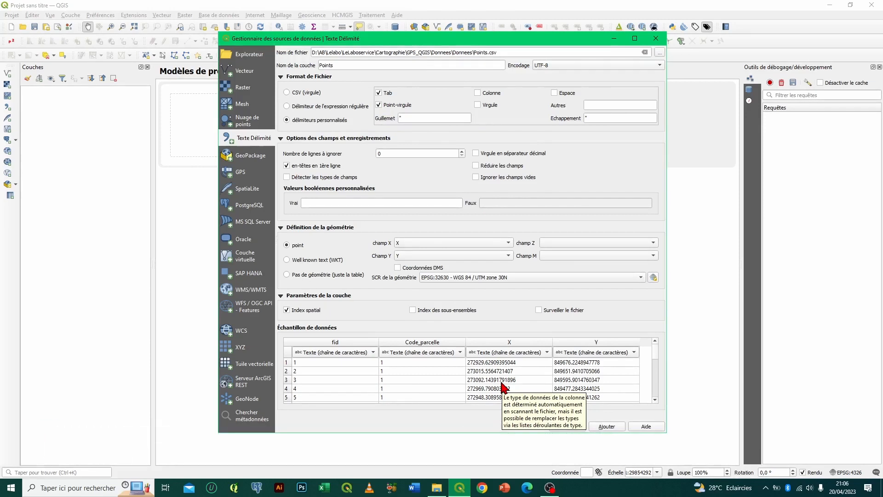
Set the data types of fid and Code_parcelle to Entier (32bit) and of X and Y to Décimal (double).
click(342, 353)
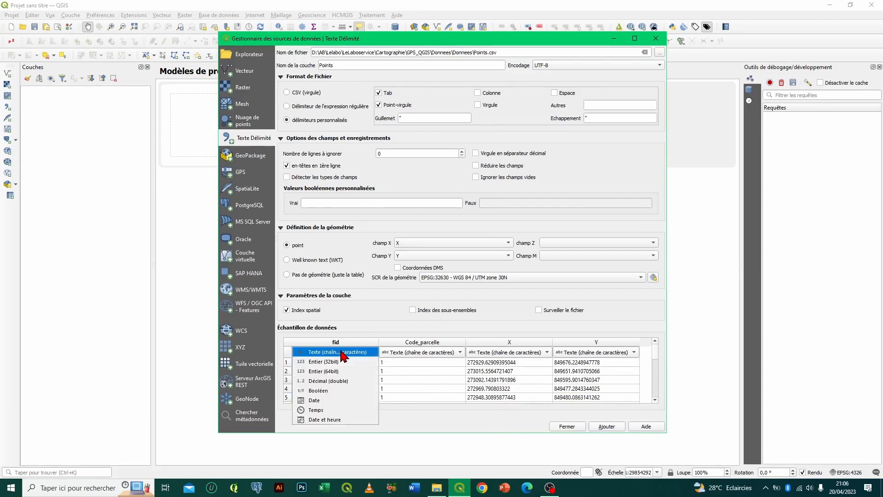
click(340, 361)
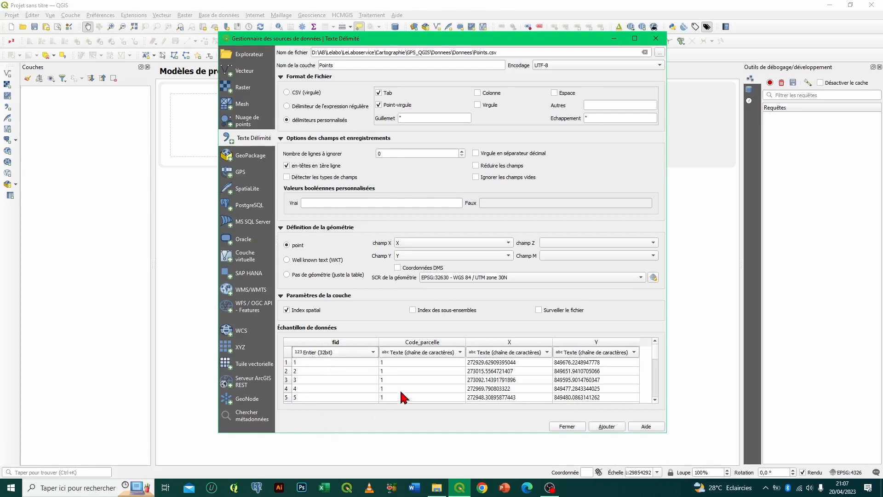
click(441, 355)
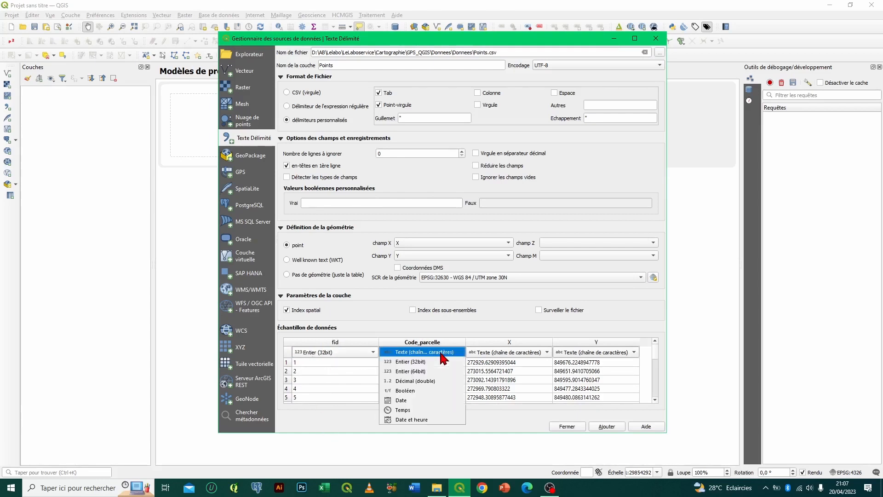
click(420, 362)
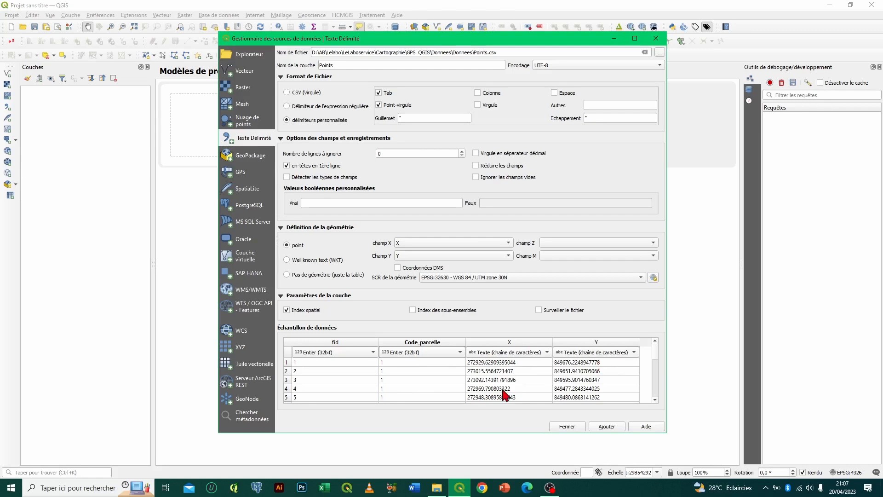
click(506, 353)
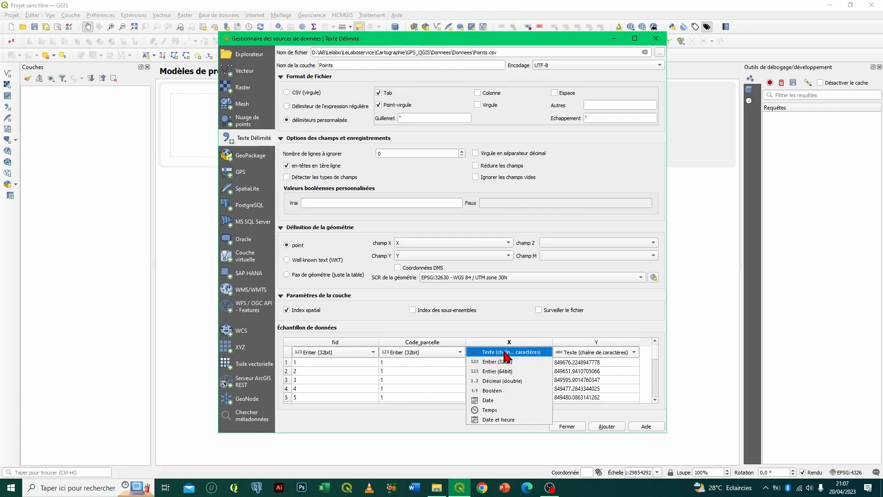
click(490, 382)
click(578, 354)
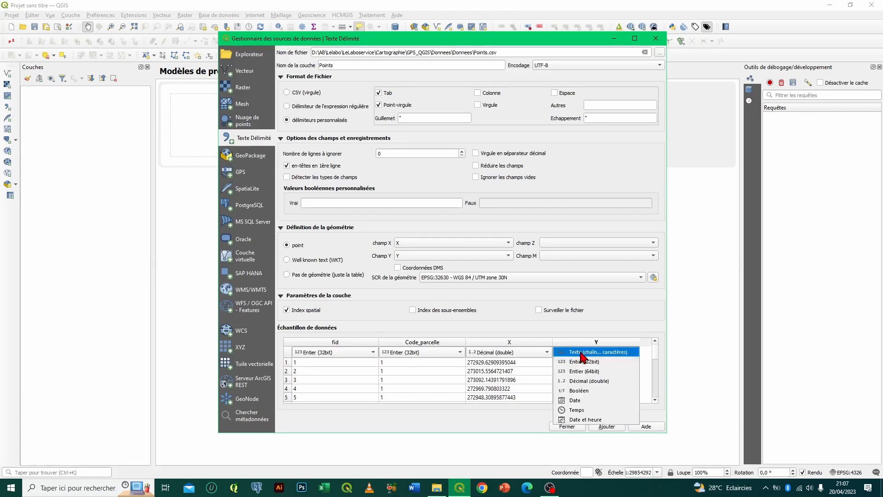
click(582, 381)
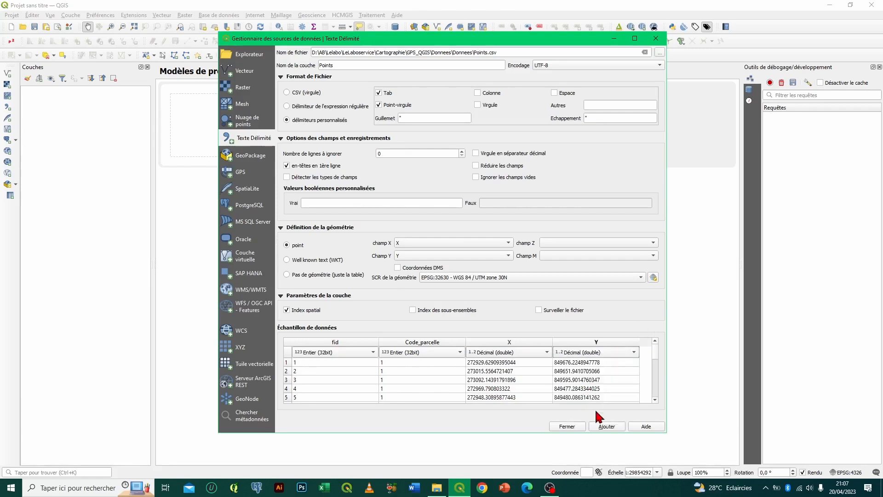
Add the Points delimited text layer to the project and close the data source manager.
click(603, 426)
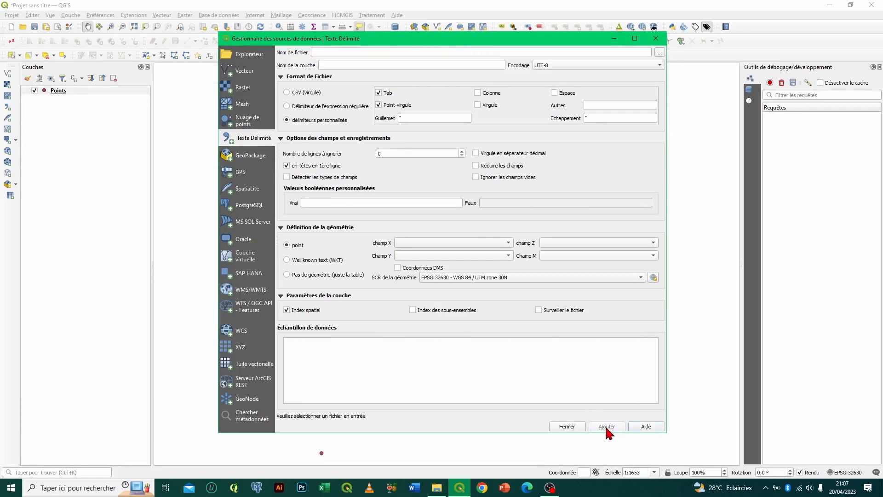
click(573, 426)
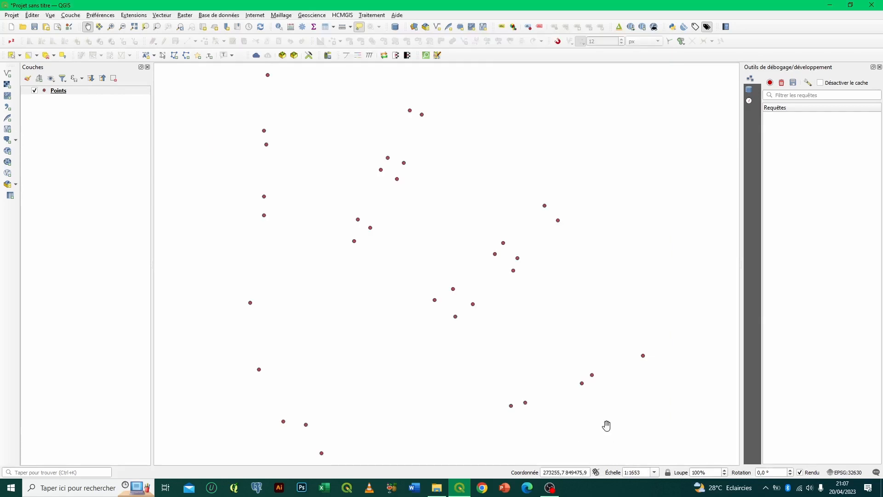
drag(436, 335, 487, 275)
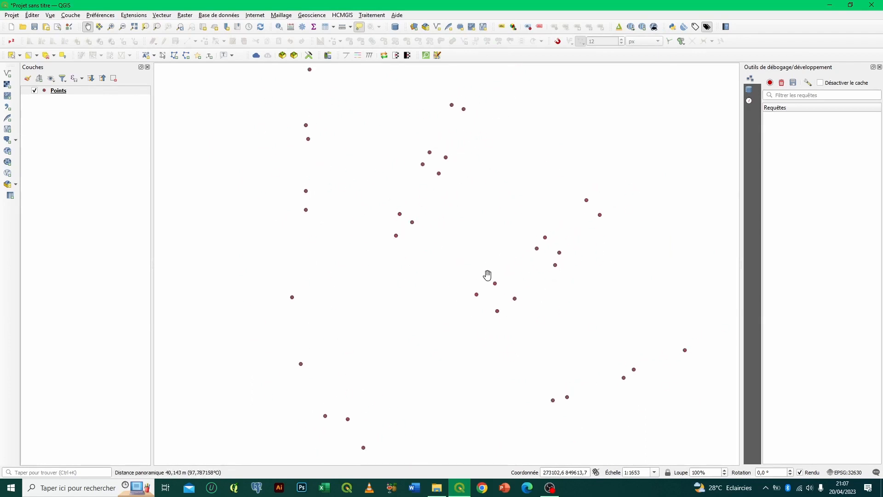
Examine the attribute table of the Points layer and close it.
click(130, 96)
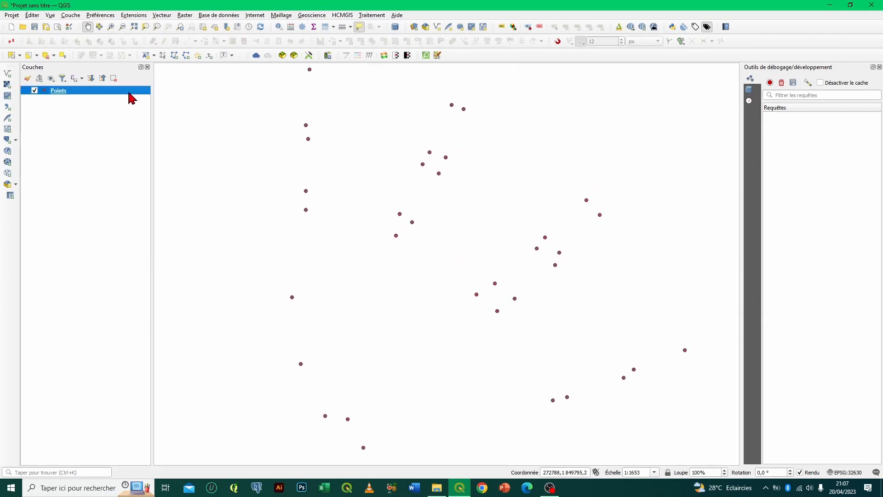
right_click(130, 97)
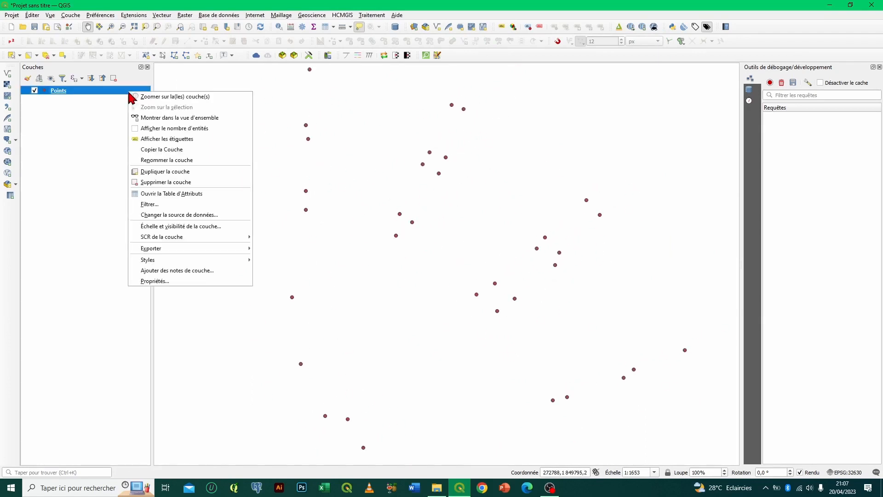
click(165, 194)
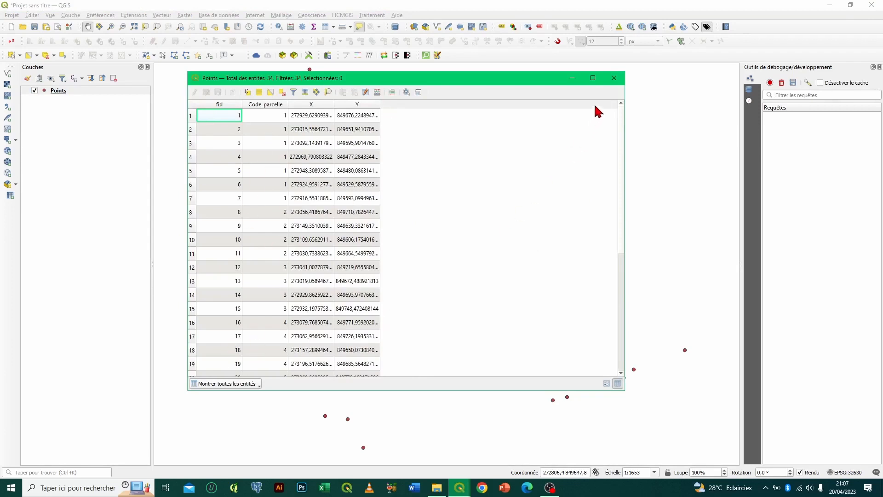
click(614, 78)
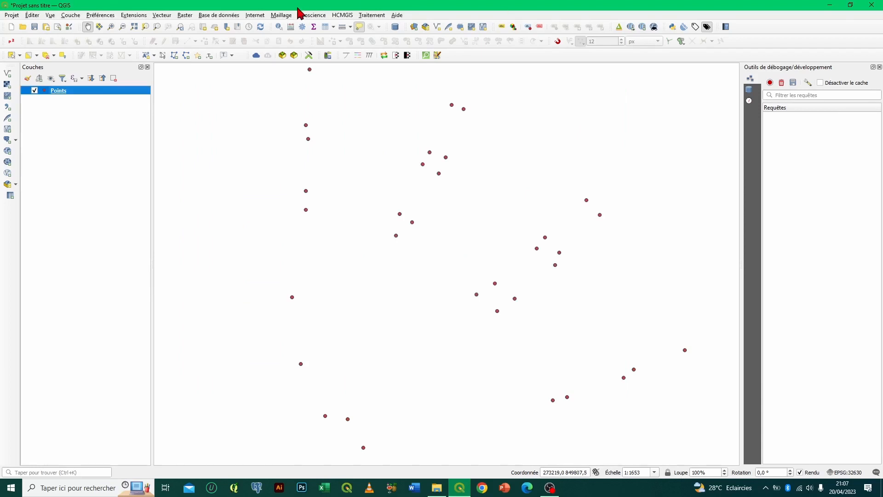
Hide the Points layer, start adding a spreadsheet layer, and load Points.xlsx from the Donnees folder.
click(34, 90)
click(9, 197)
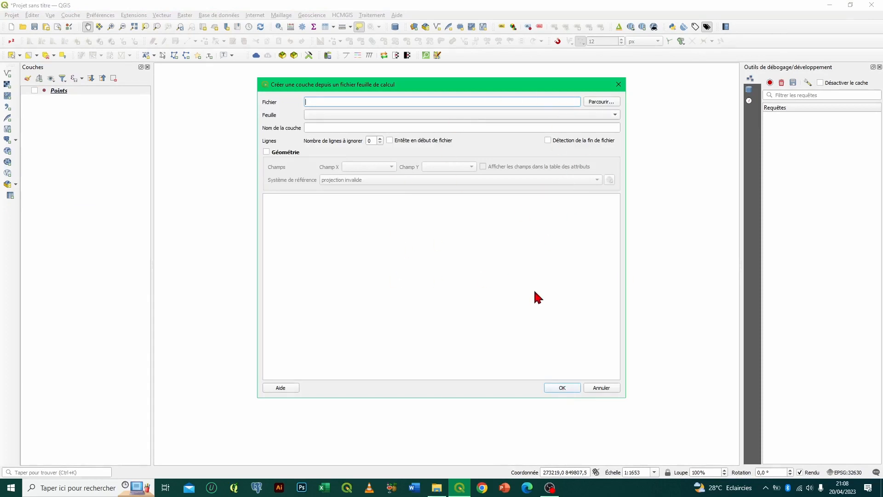
click(602, 102)
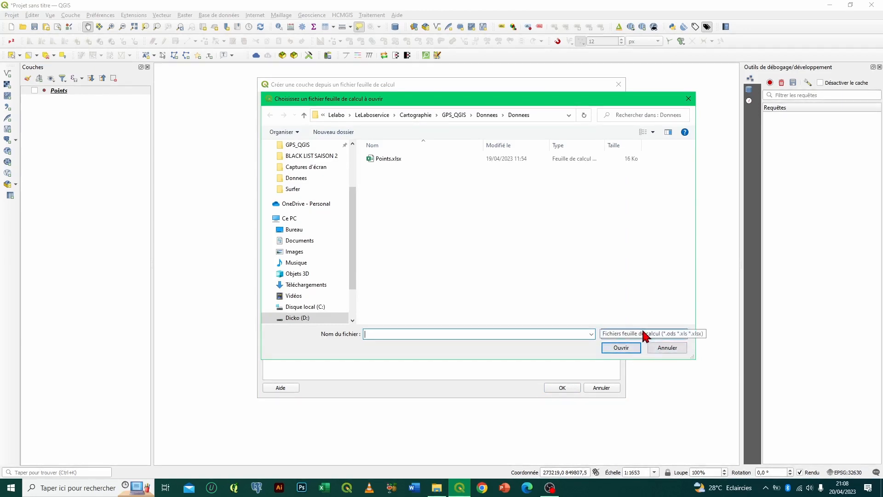
click(656, 335)
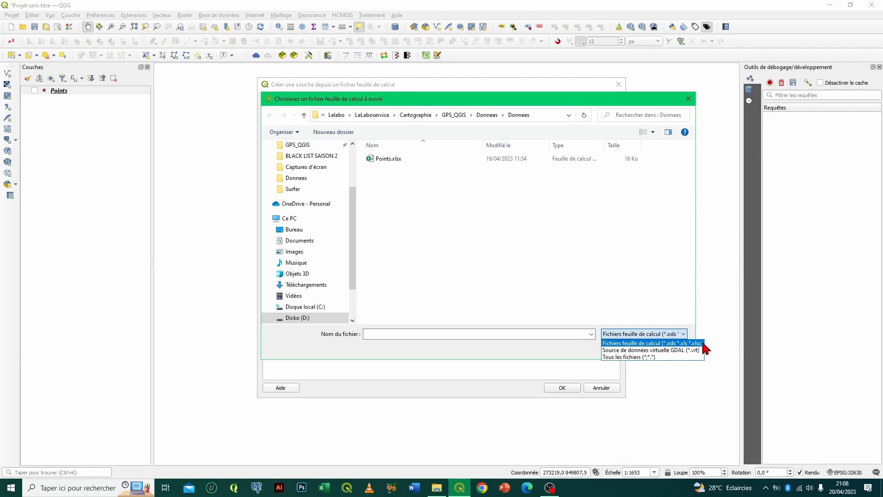
click(690, 343)
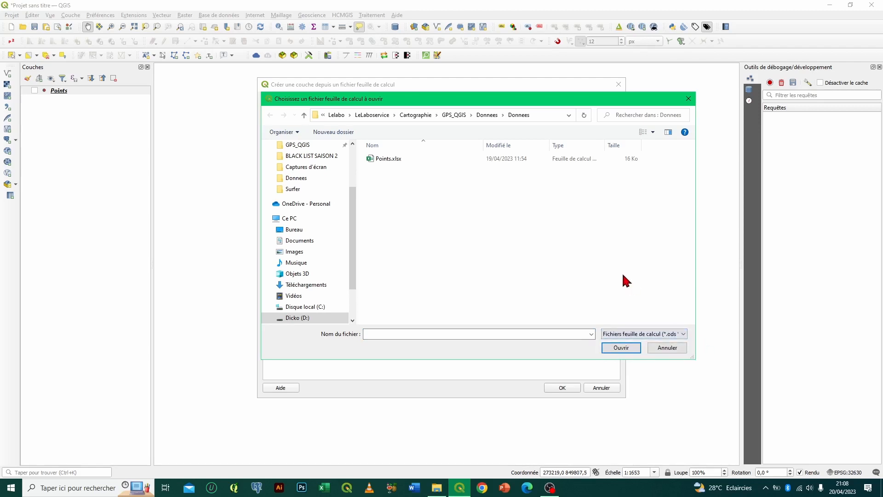
click(397, 160)
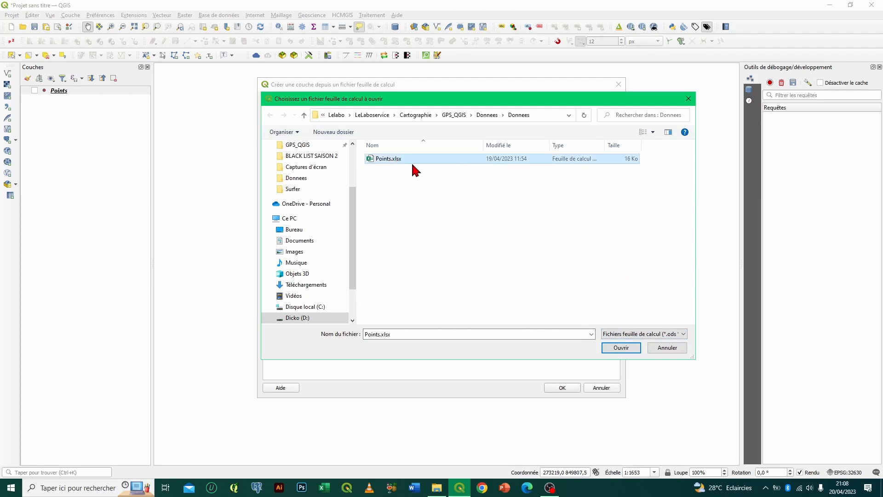
click(629, 352)
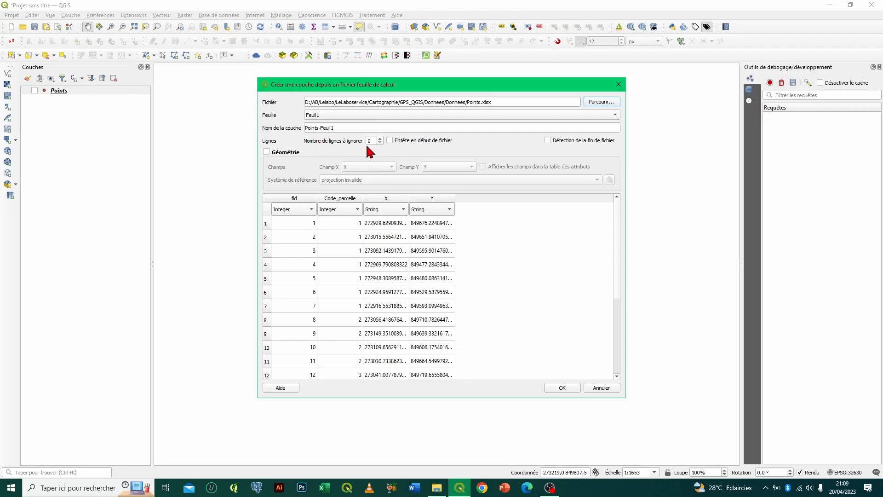
Try ignoring 2 lines and enabling the header option for the spreadsheet, restoring each setting after checking the preview.
click(380, 138)
click(380, 138)
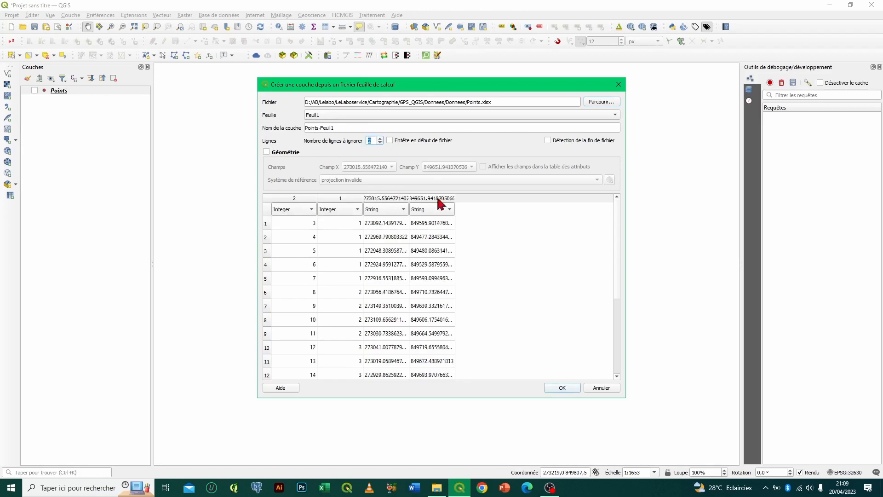
click(380, 142)
click(380, 143)
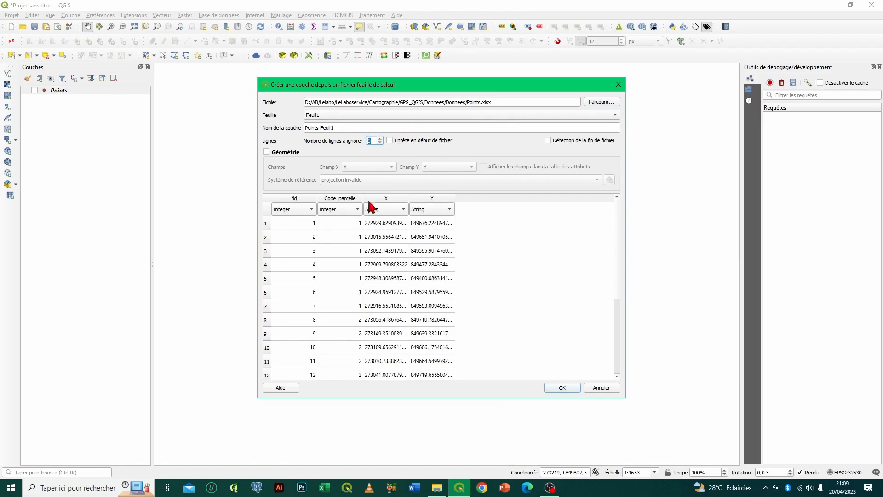
click(390, 140)
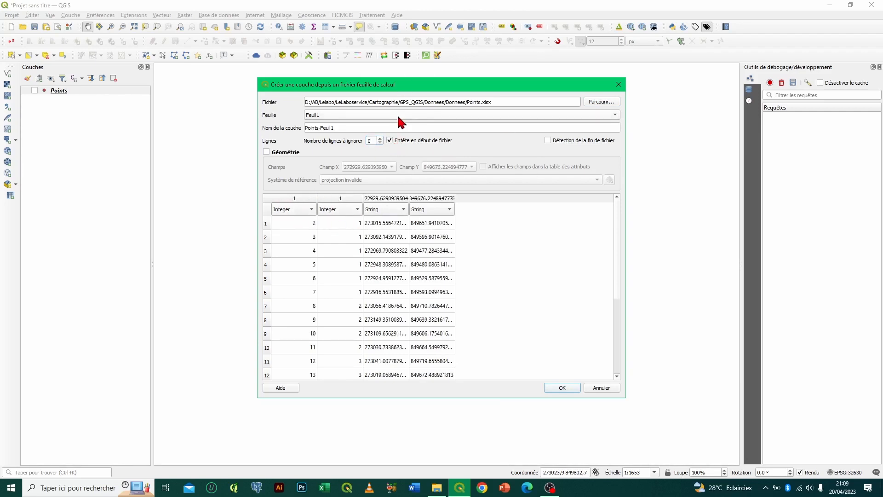
click(390, 141)
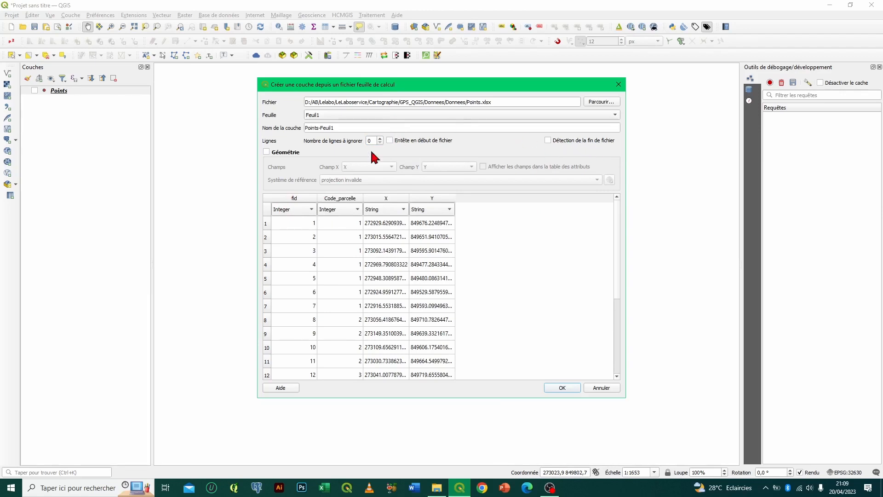
Enable geometry using fields X and Y with the project CRS EPSG:32630 - WGS 84 / UTM zone 30N, and create the spreadsheet layer.
click(267, 152)
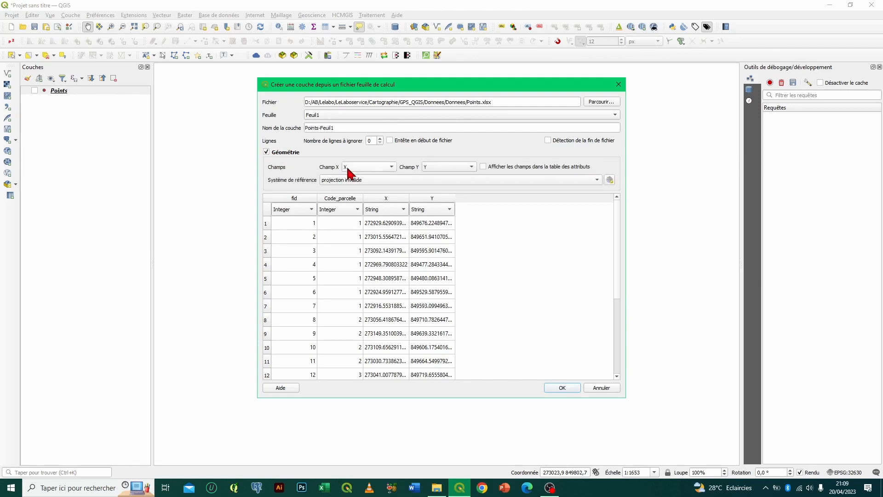
click(380, 171)
click(365, 174)
click(440, 171)
click(440, 169)
click(388, 180)
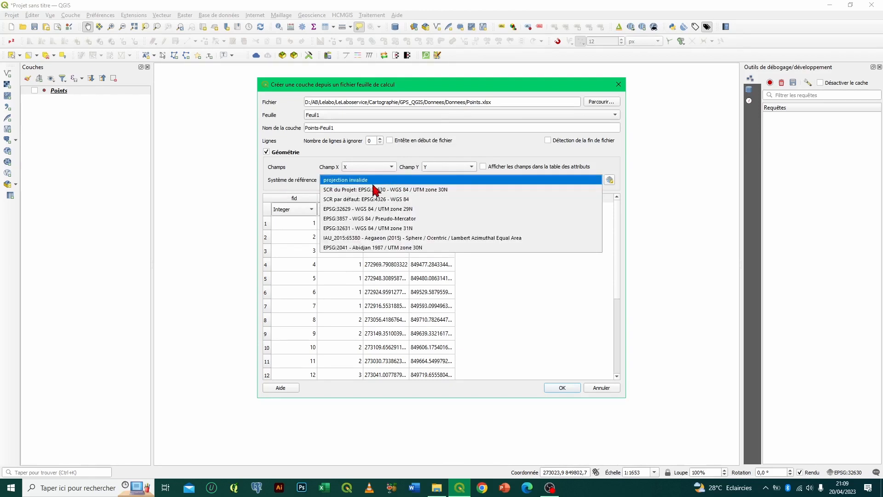
click(432, 189)
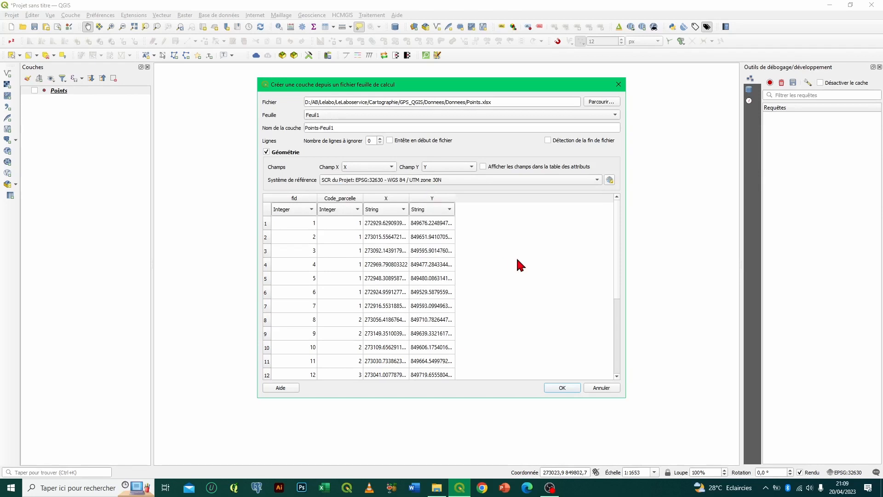
click(561, 388)
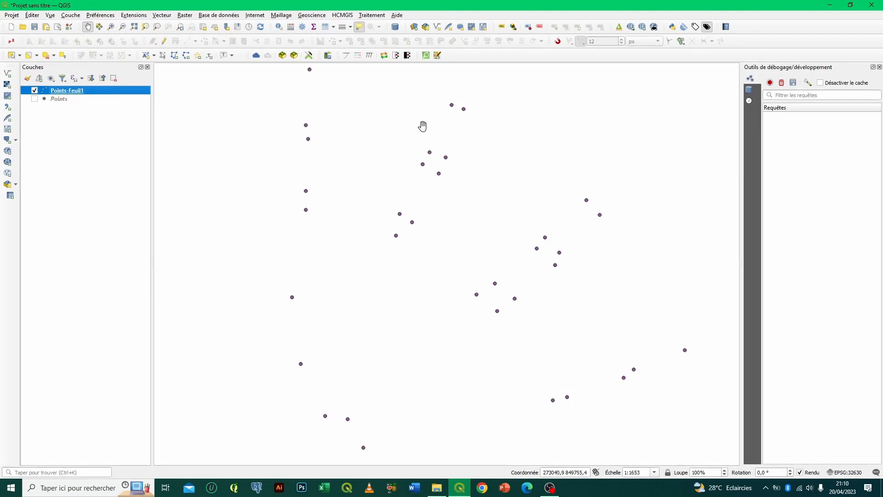
Start adding a vector layer and load 2021-06-02_11-42-23_2021-06-02_11-42-23 (2).gpx from the Donnees folder as its source.
mouse_move(425, 161)
click(76, 16)
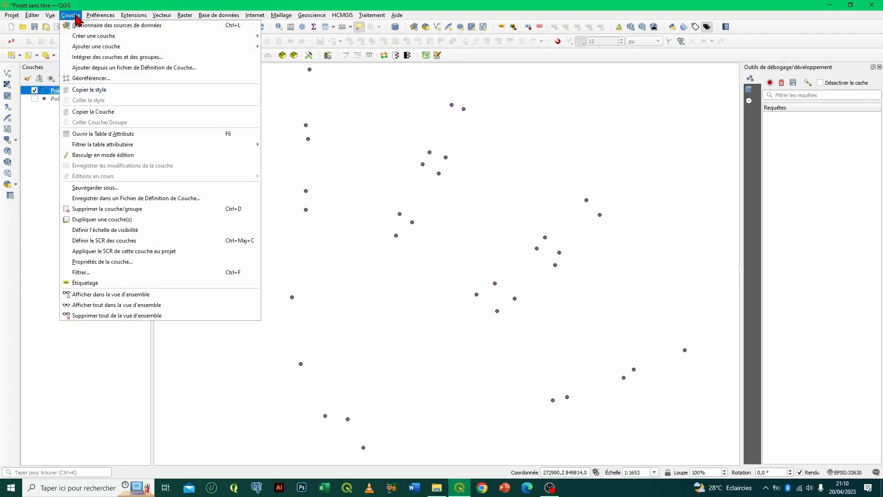
mouse_move(105, 48)
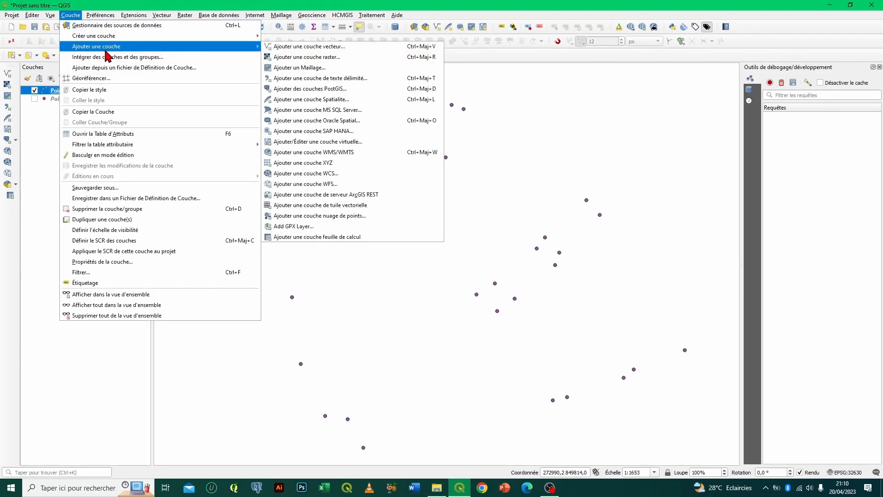
click(330, 47)
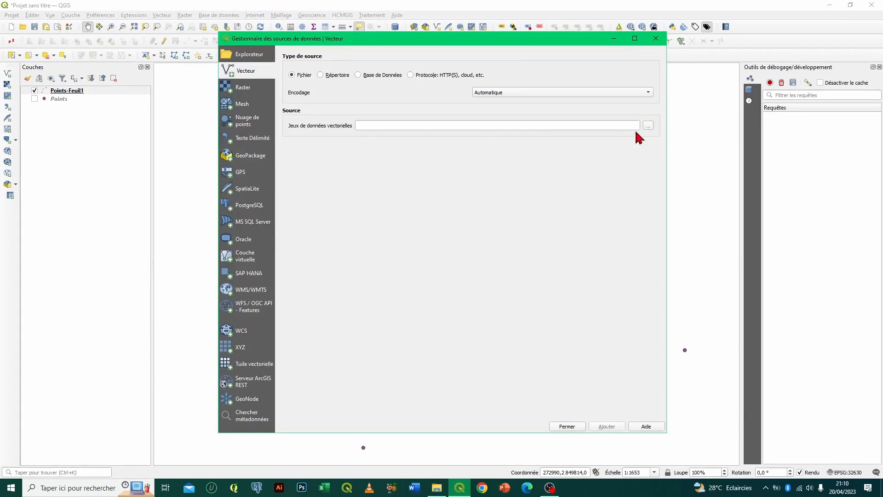
click(648, 126)
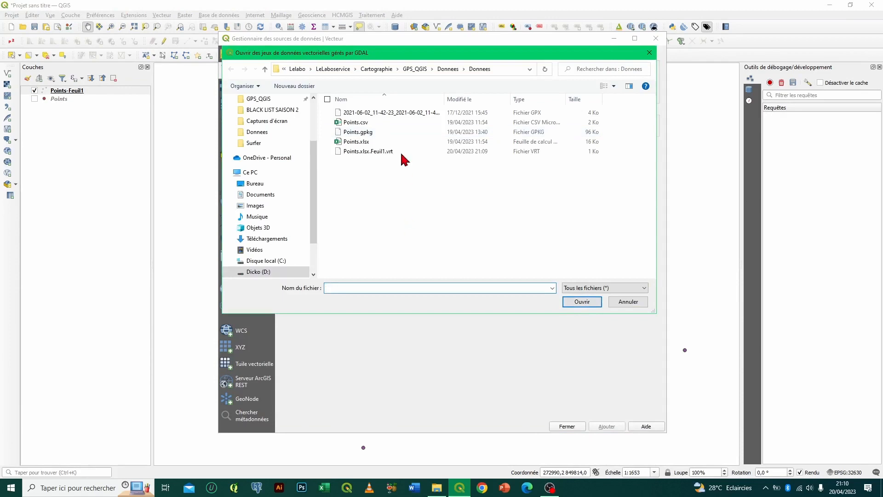
click(395, 114)
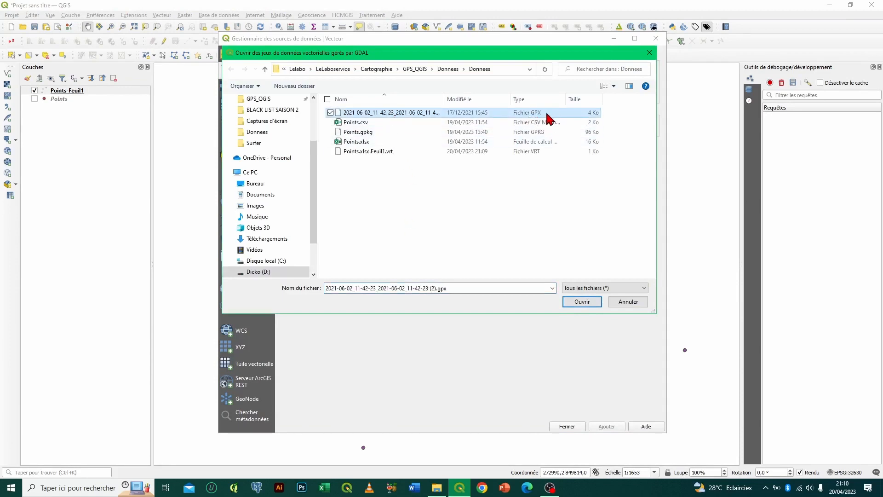
click(593, 303)
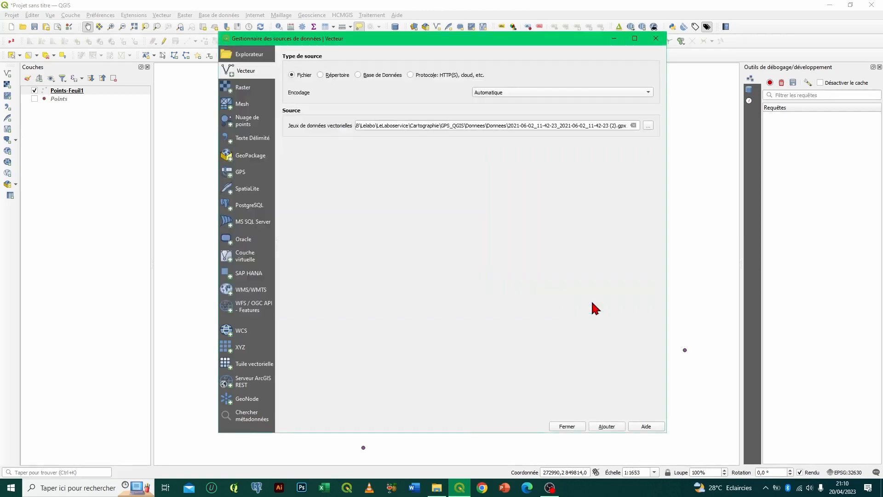
Add only the track_points sublayer of the GPX file to the project and close the data source manager.
click(607, 426)
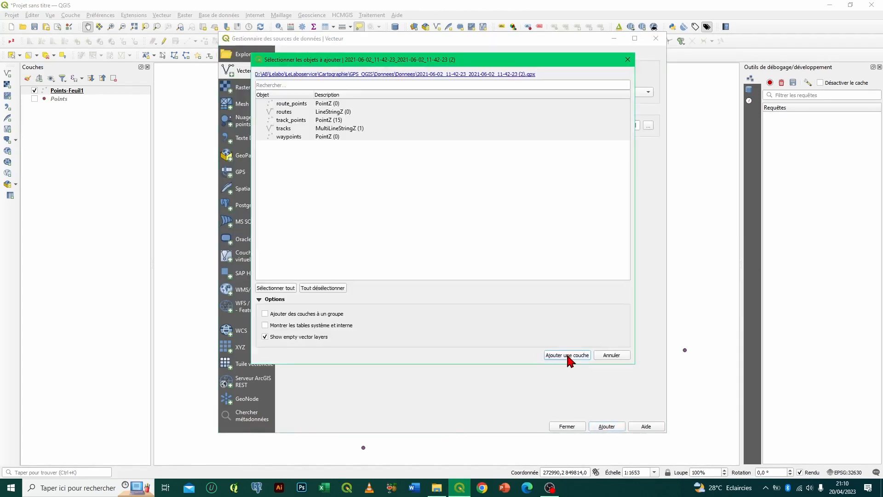
click(333, 122)
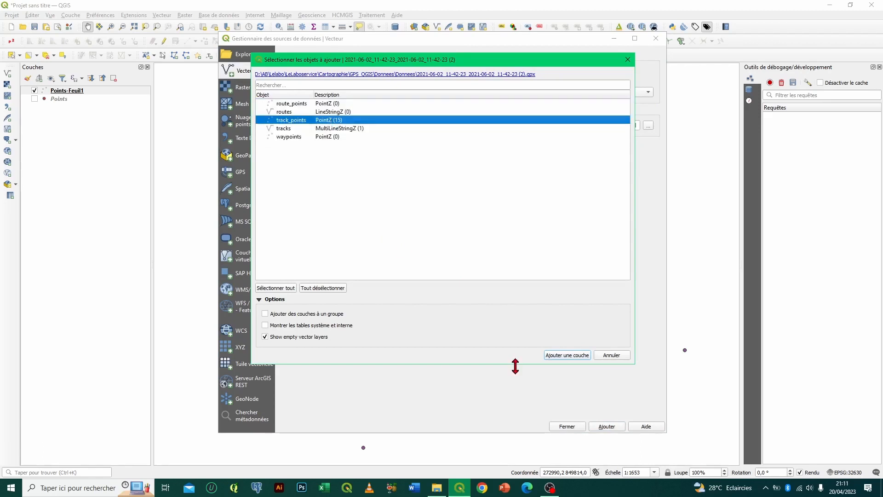
click(566, 355)
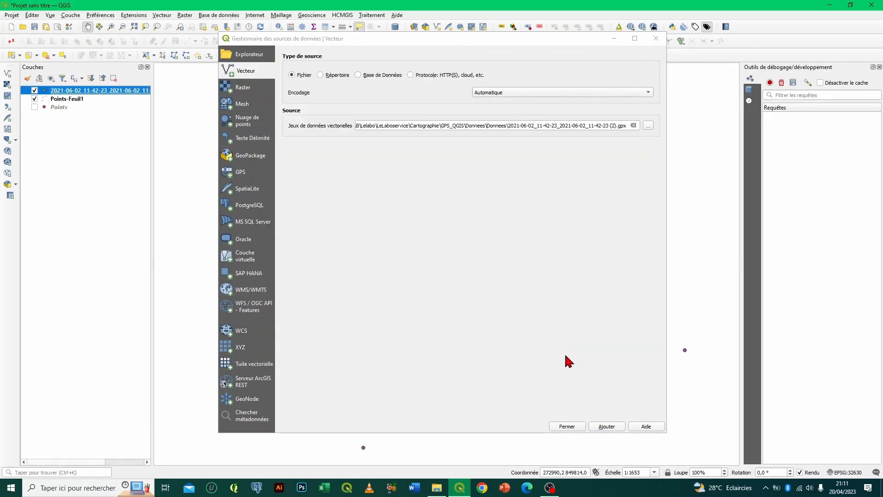
click(567, 426)
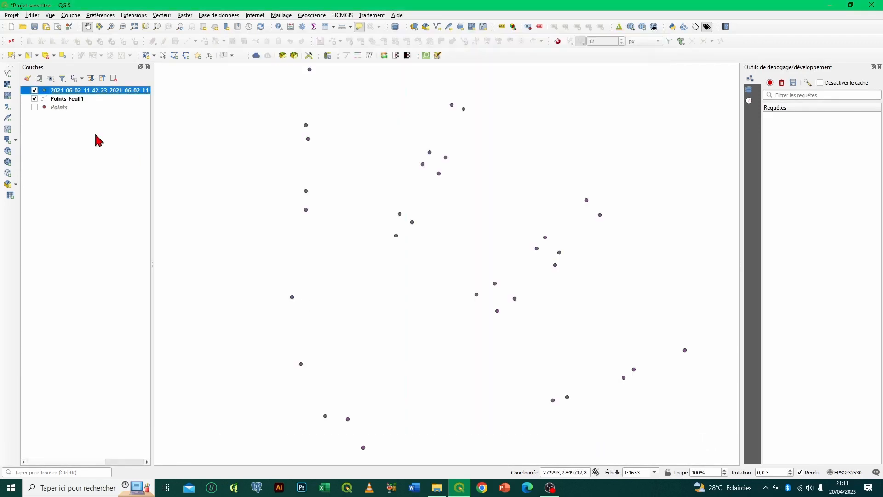
Hide the Points-Feuil1 layer and zoom to the GPX track points layer to inspect its points.
click(35, 98)
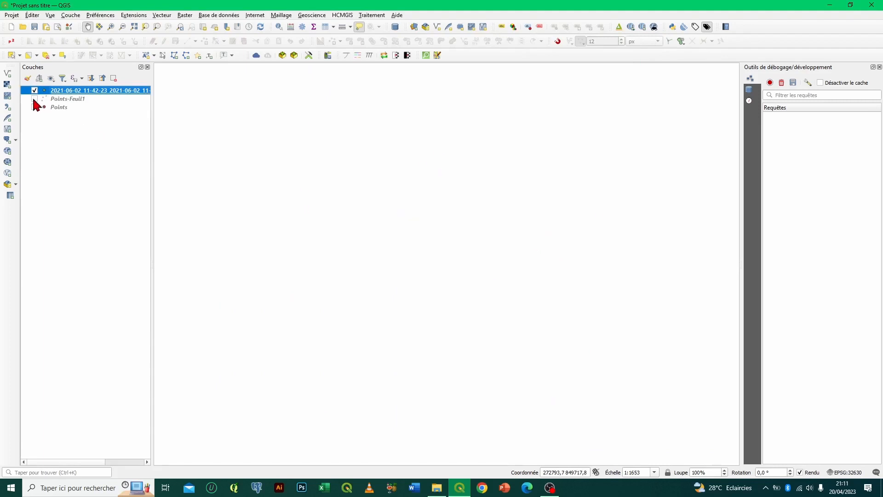
right_click(112, 91)
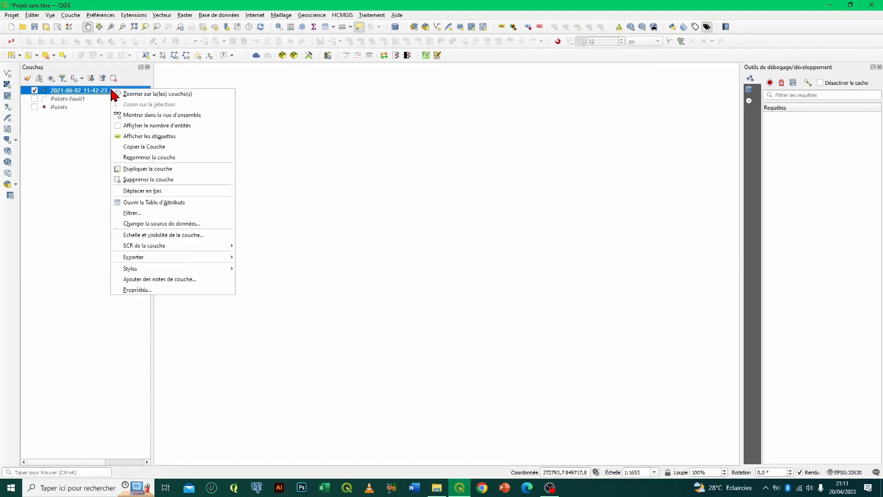
click(138, 94)
drag(417, 428, 401, 333)
drag(468, 205, 436, 368)
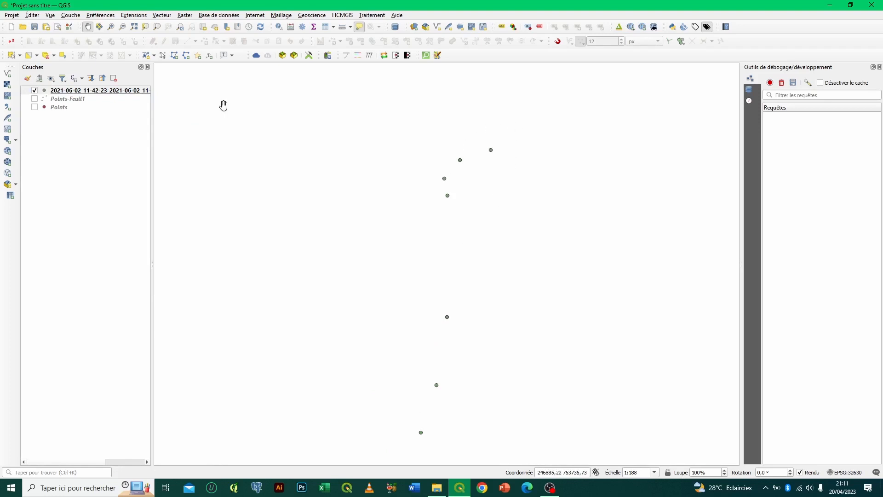
Examine the attribute table of the GPX track points layer and close it.
click(138, 92)
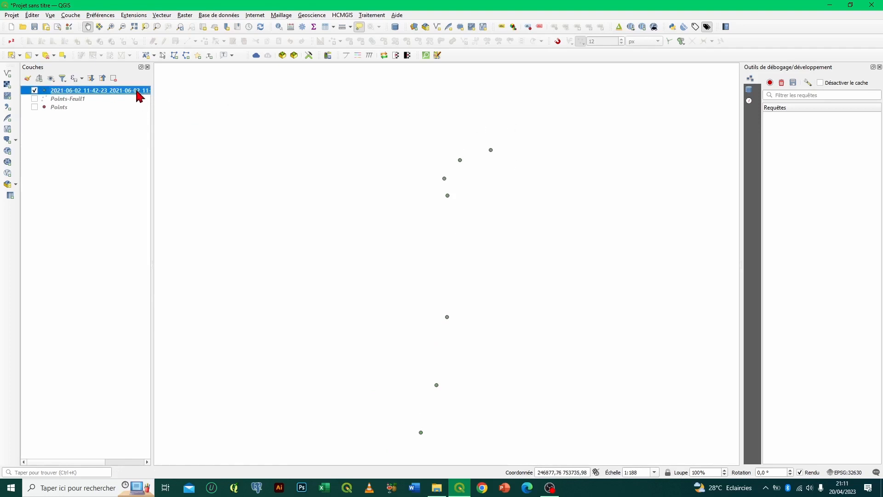
right_click(139, 96)
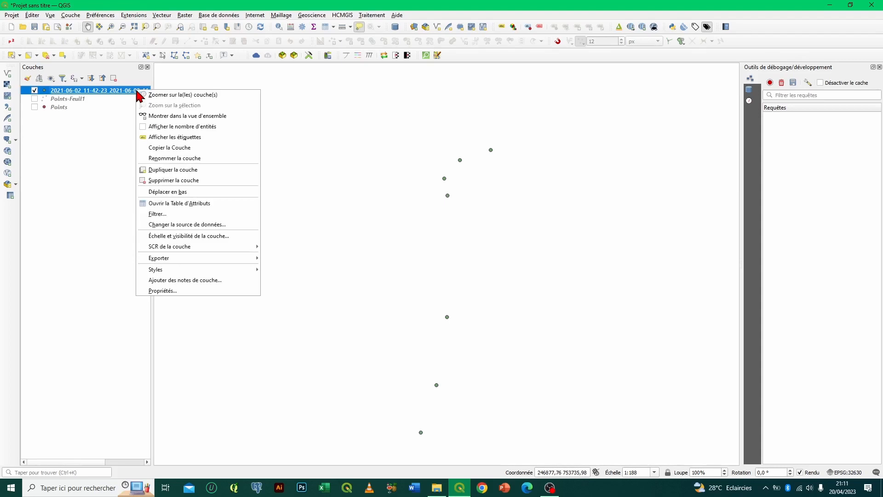
click(165, 204)
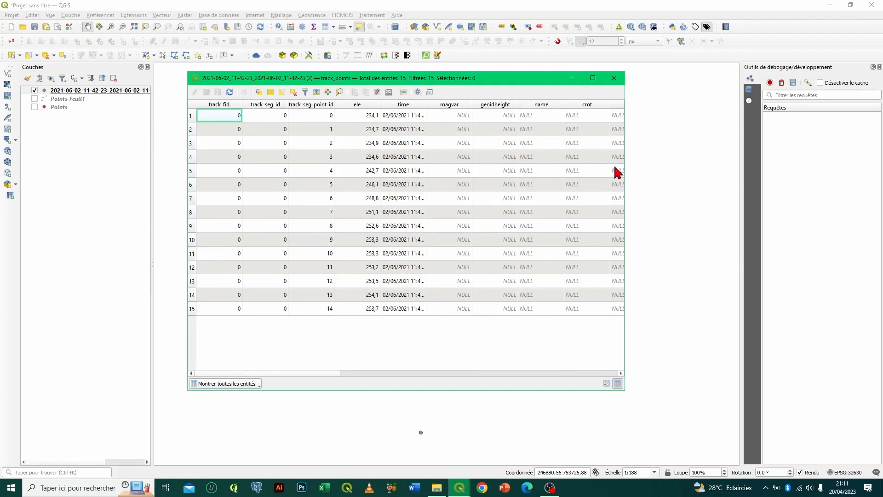
click(615, 78)
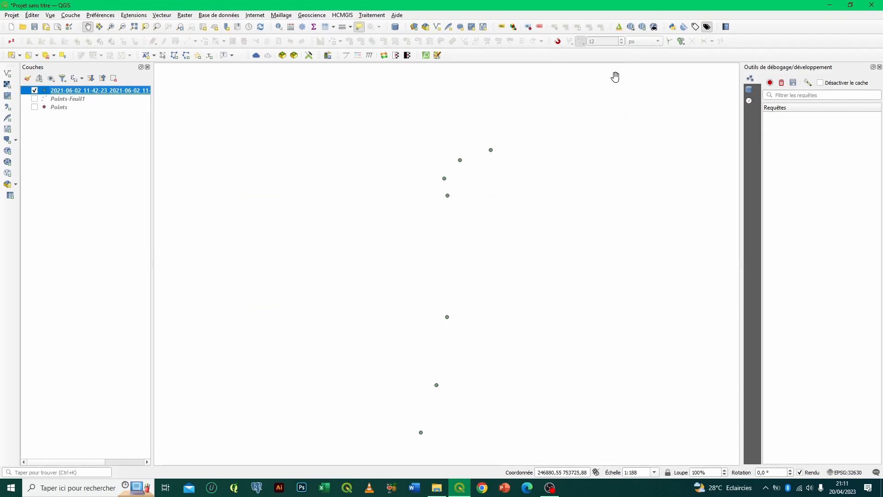
Hide the GPX layer and add the GPX file's track_points again, bringing the file straight from the Donnees folder in File Explorer onto the map.
click(34, 90)
mouse_move(448, 493)
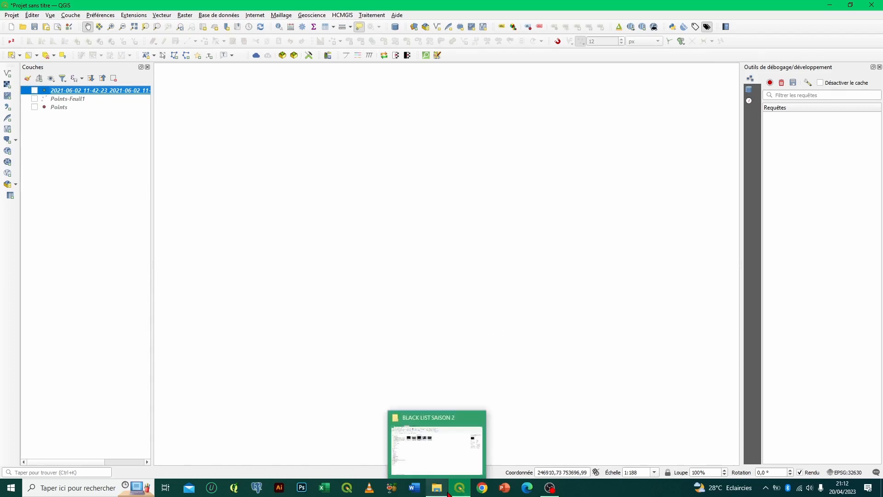
click(593, 355)
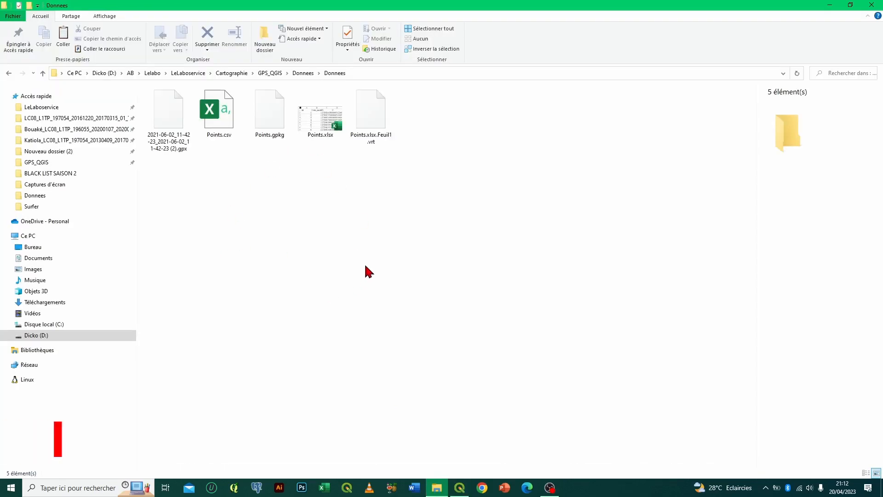
click(164, 124)
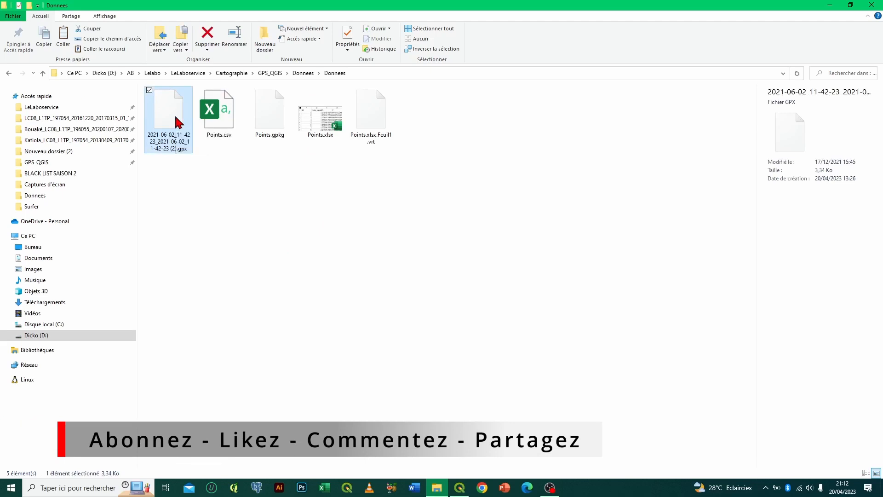
drag(179, 122, 497, 226)
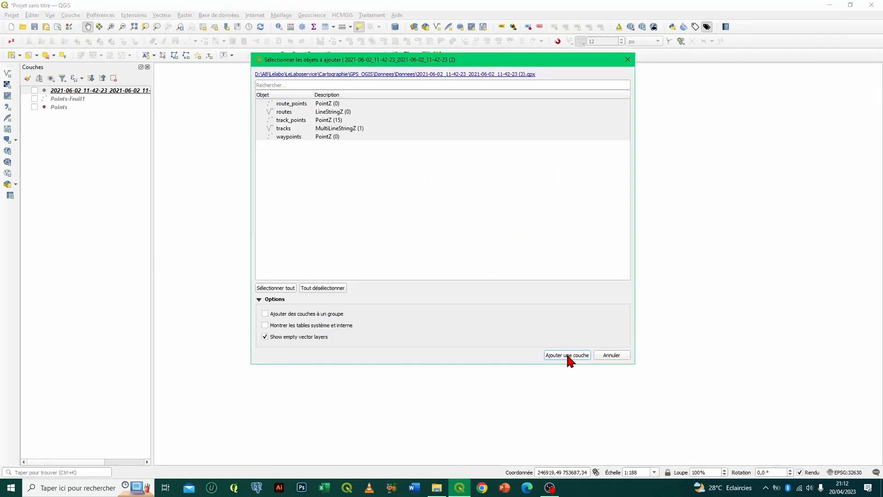
click(324, 121)
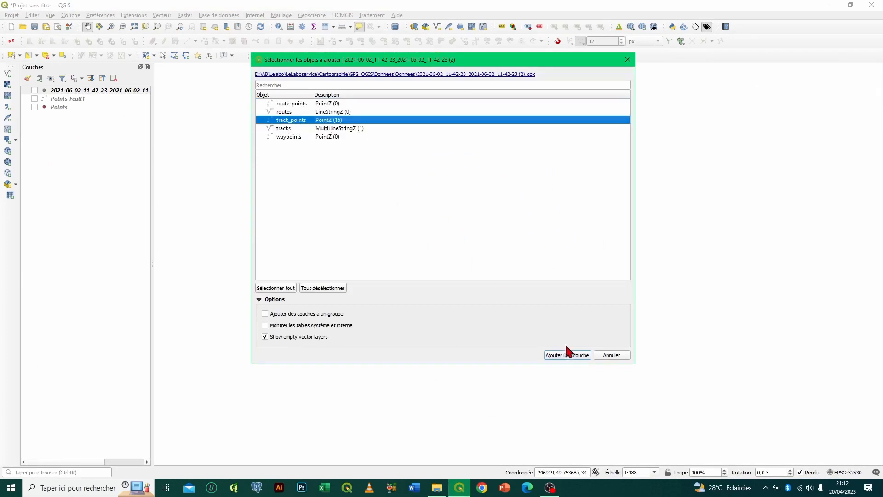
click(575, 355)
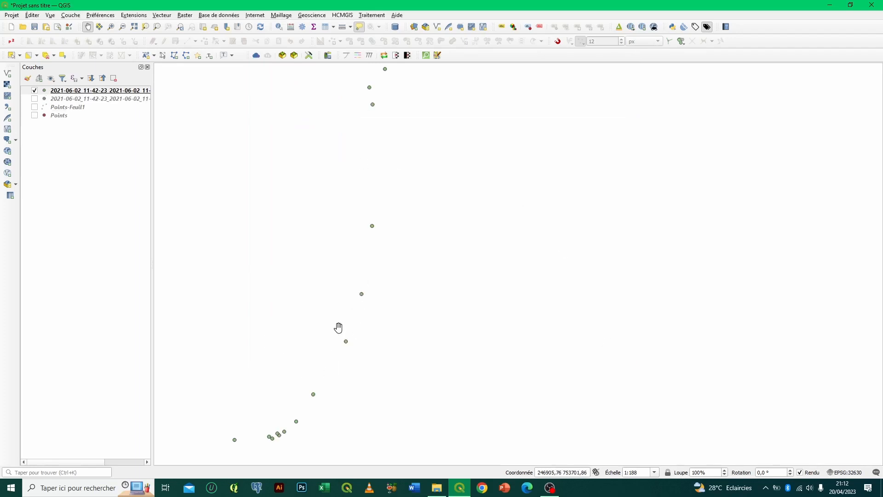
Hide the newest GPX layer, and add Points.gpkg straight from the Donnees folder in File Explorer, zooming to the new layer.
click(34, 91)
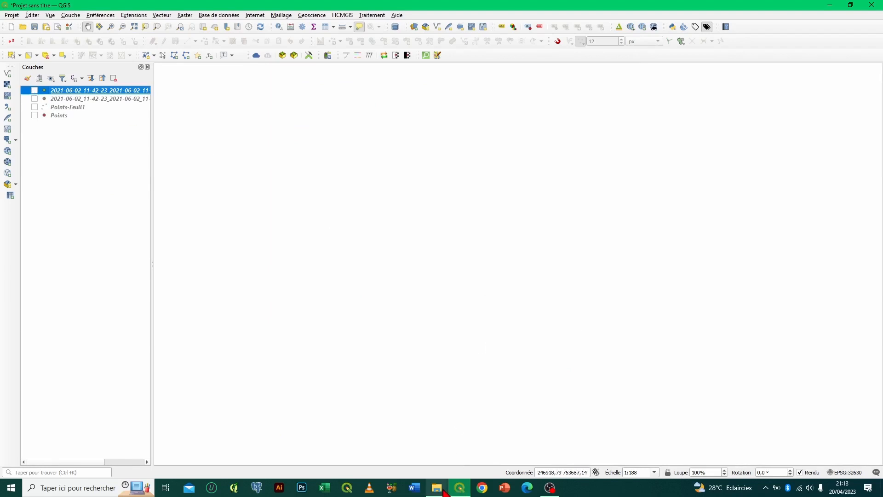
mouse_move(436, 488)
click(442, 474)
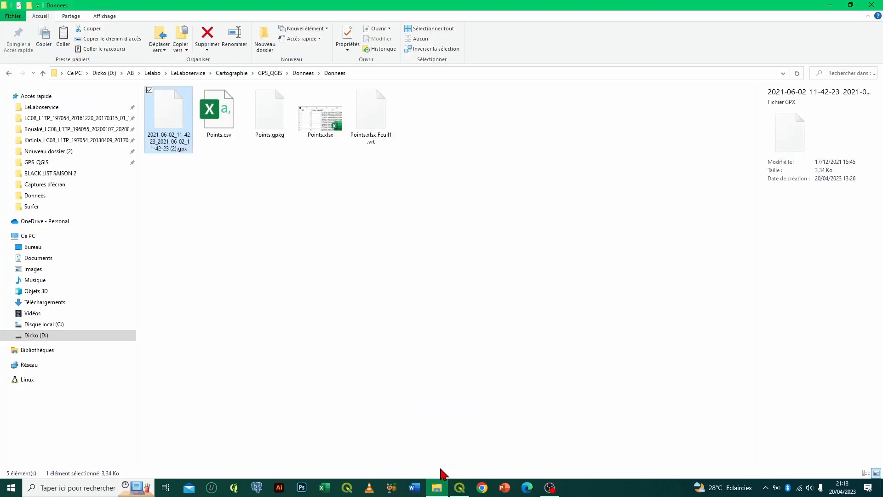
click(417, 271)
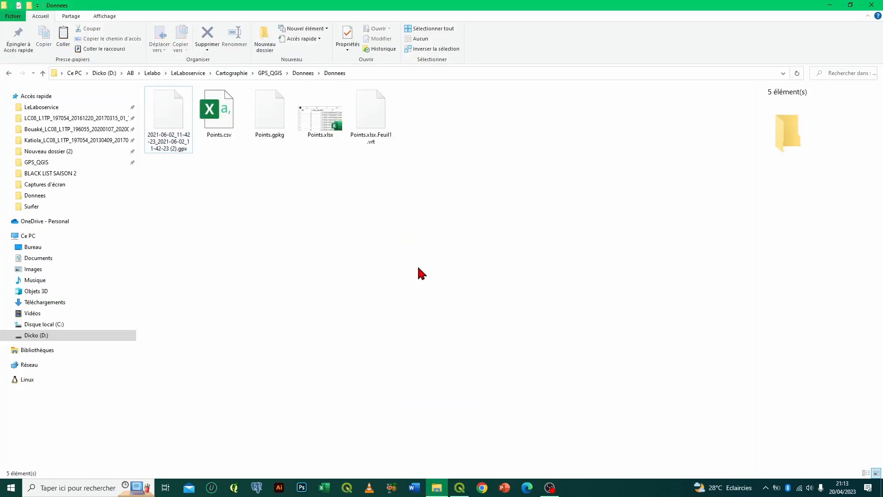
click(276, 124)
drag(275, 123, 483, 230)
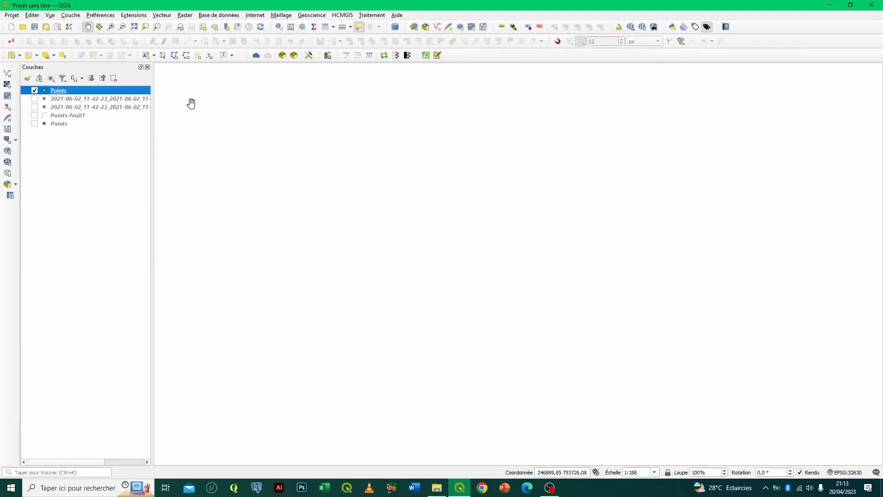
right_click(134, 92)
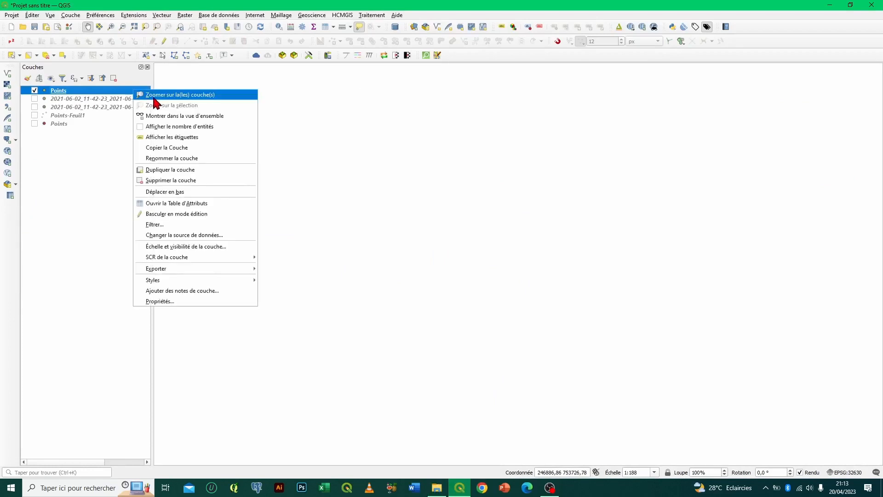
click(155, 96)
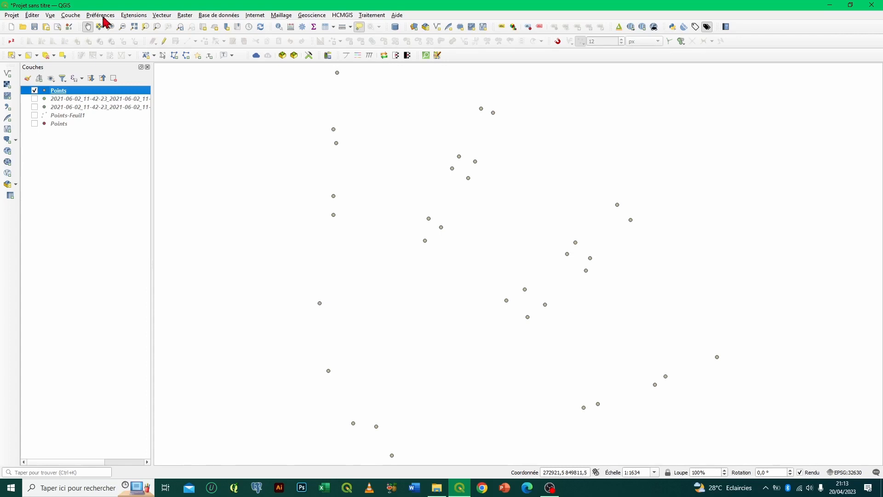
click(70, 16)
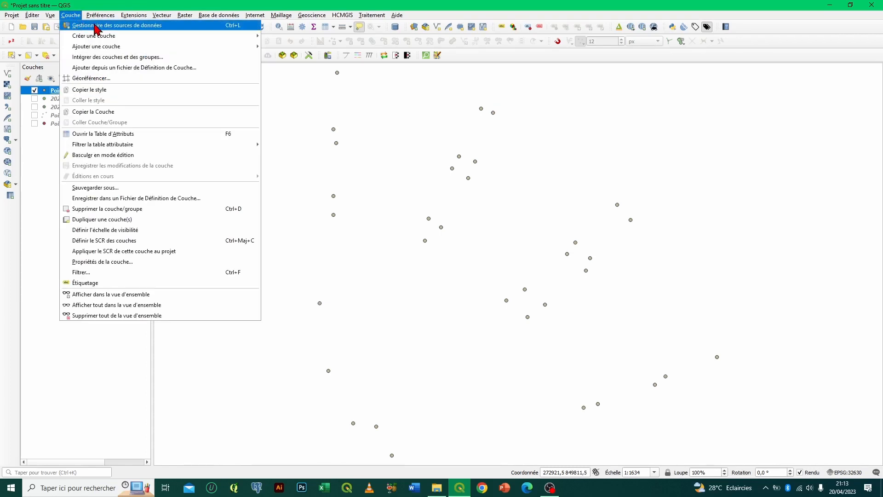
click(335, 229)
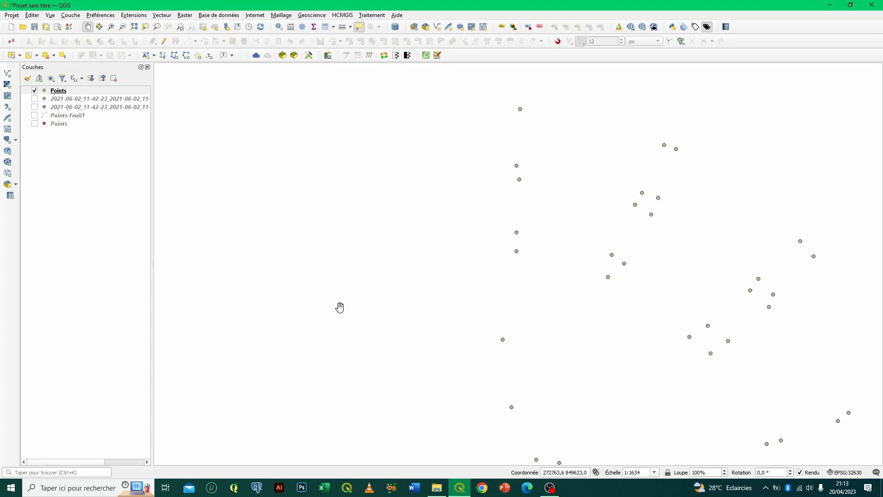
Hide the Points layer added from the GeoPackage and show the original Points layer at the end of the layer list.
click(35, 90)
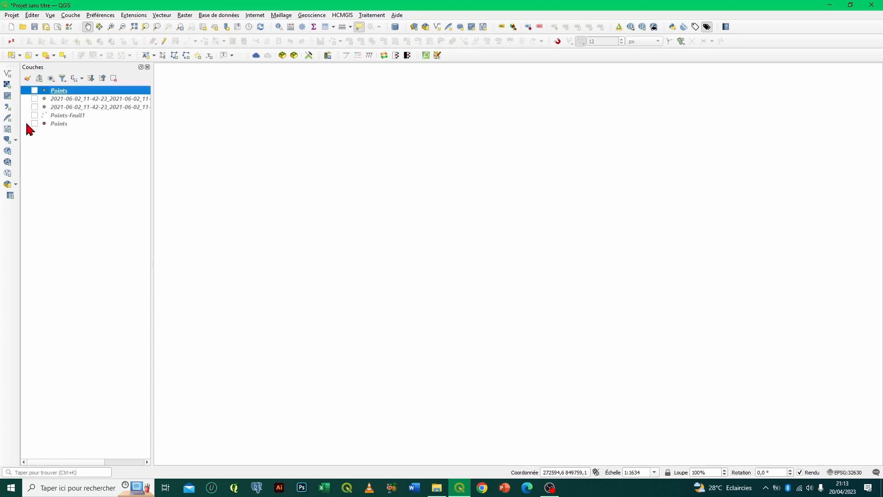
click(59, 123)
click(35, 123)
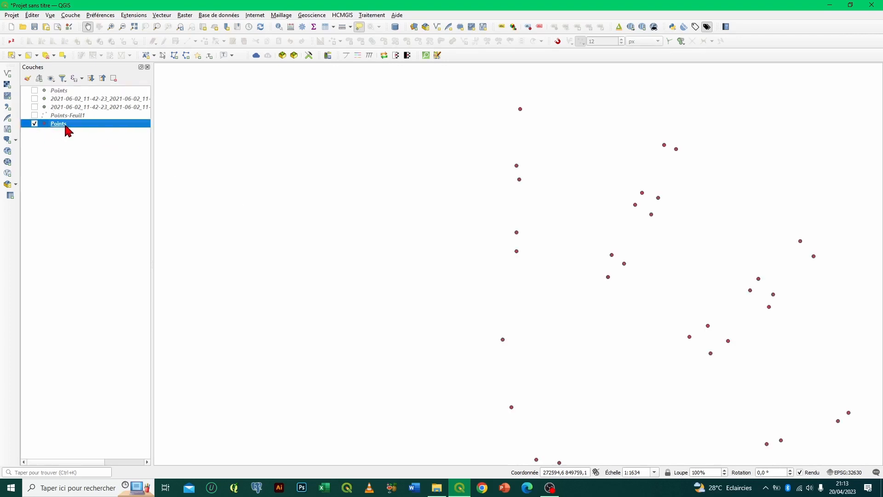
Export the visible Points layer as GeoPackage Données.gpkg in the Donnees folder, with layer name points and EPSG:32630 - WGS 84 / UTM zone 30N.
right_click(94, 124)
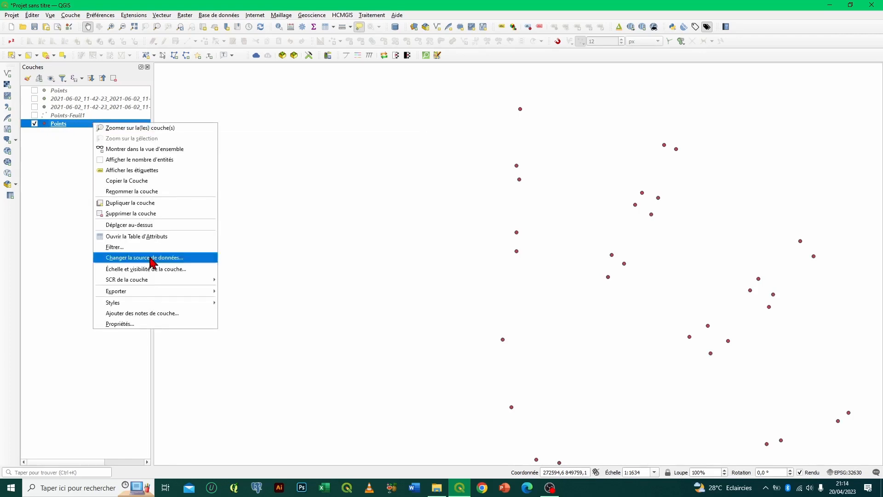
mouse_move(140, 293)
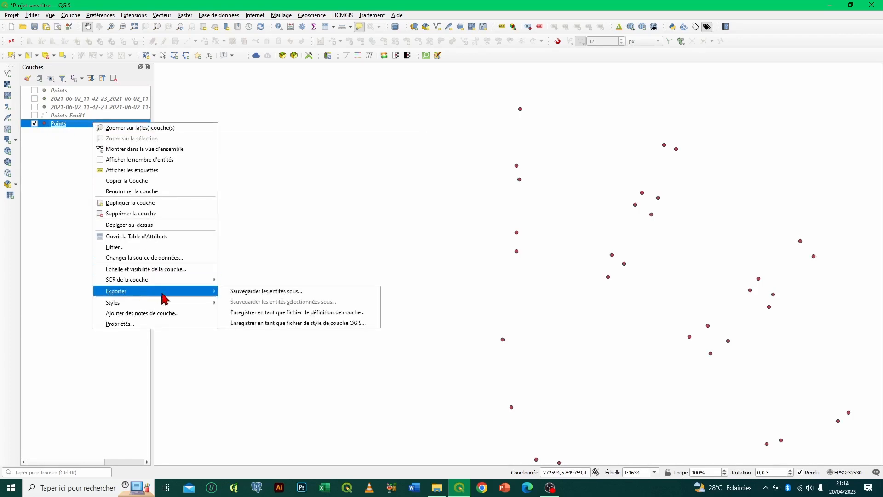
click(279, 294)
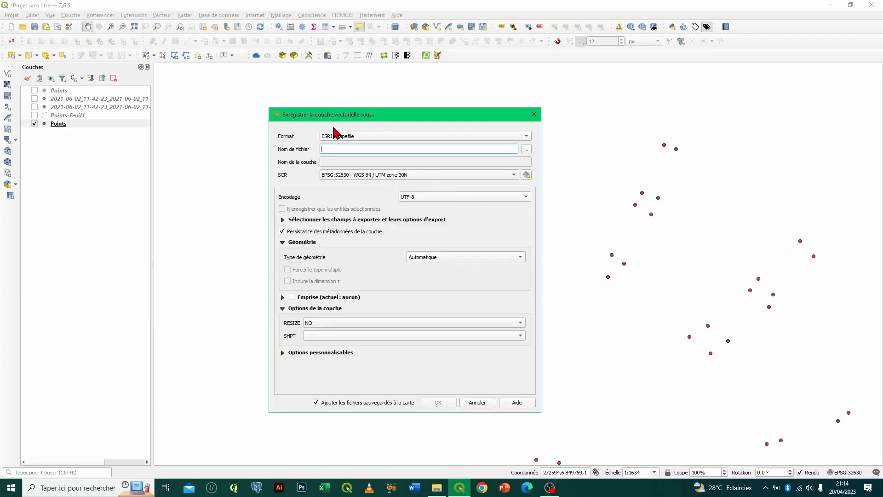
click(394, 136)
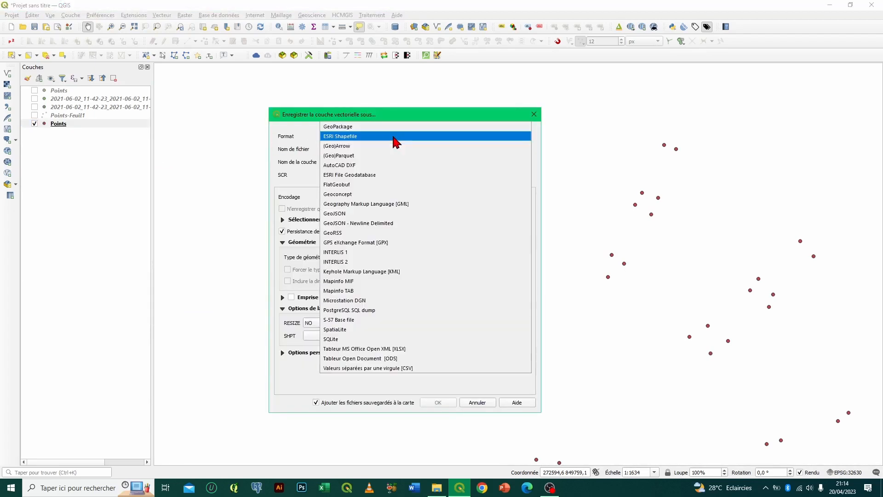
click(358, 128)
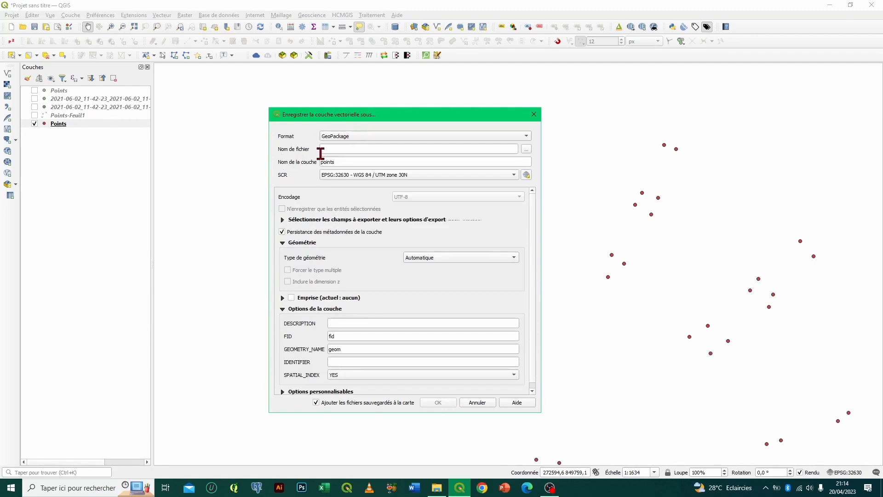
click(526, 149)
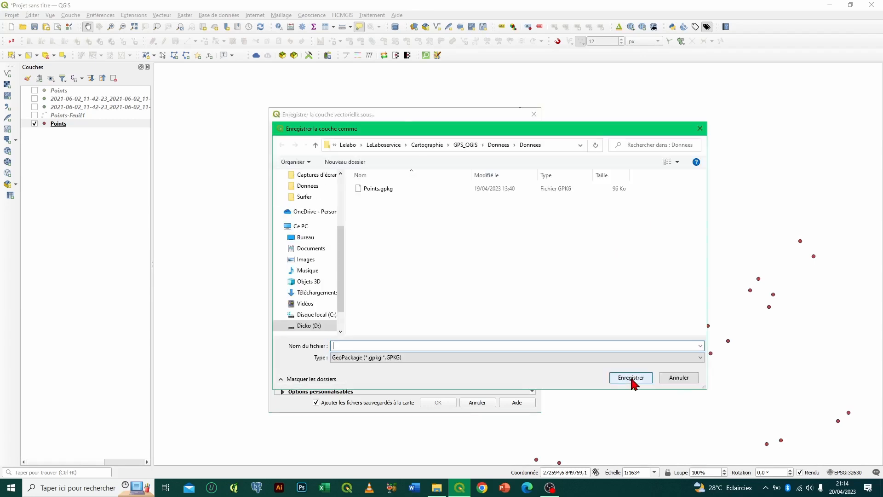
text(Données)
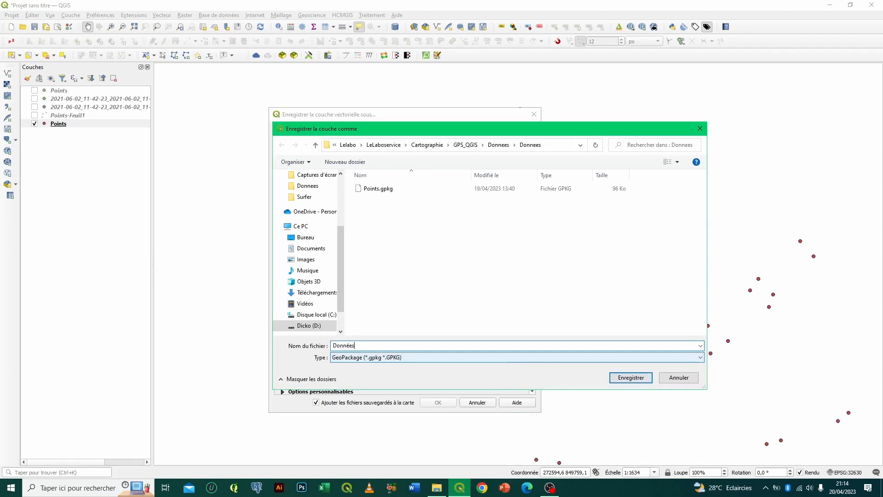
click(632, 378)
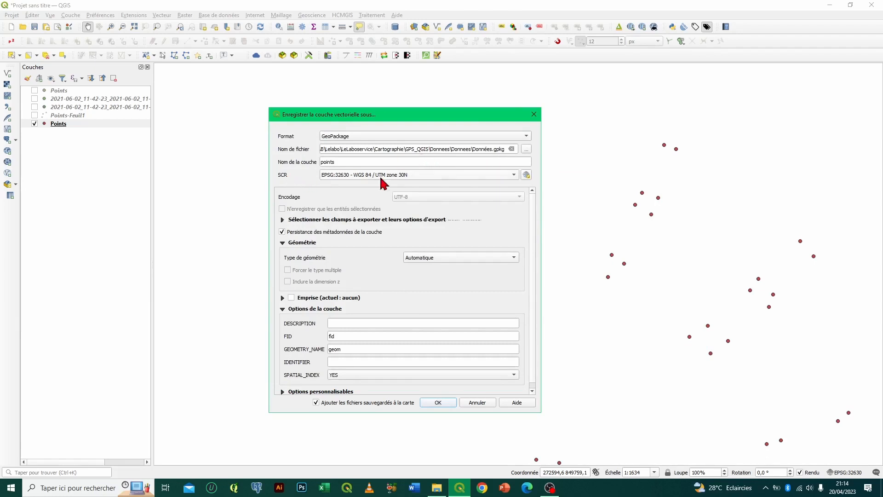
mouse_move(421, 175)
scroll(537, 319, down, 1)
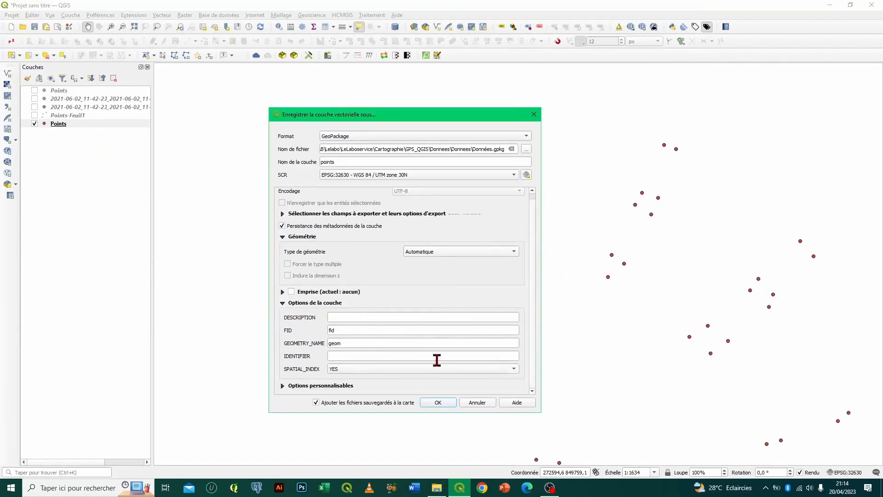
click(445, 402)
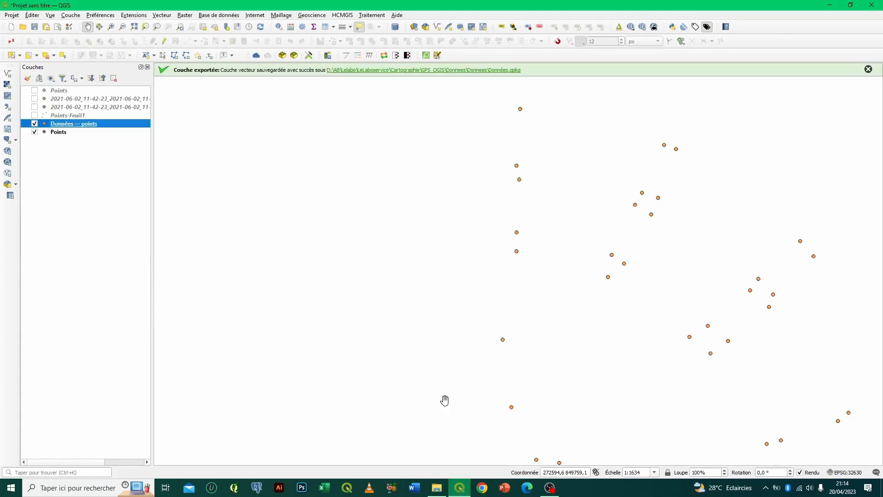
Inspect the attribute table of the Données — points layer with editing switched on, closing the table and switching editing off at the end.
drag(44, 125, 89, 128)
right_click(94, 129)
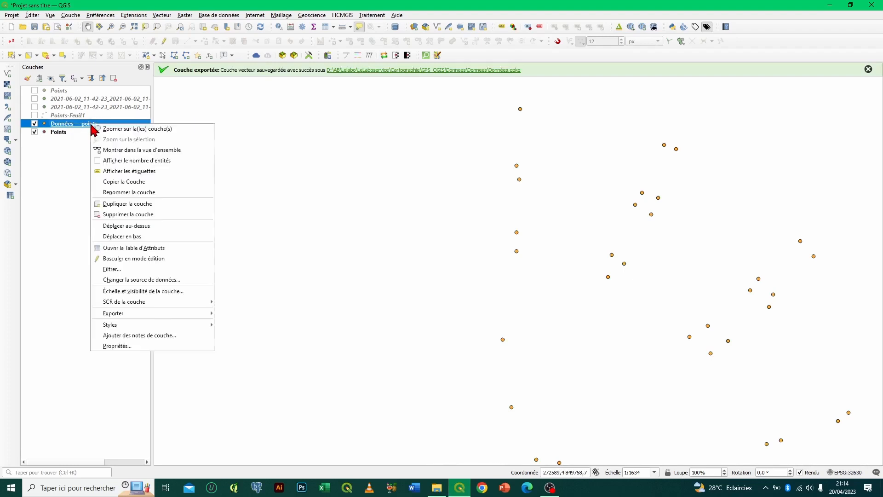
click(118, 250)
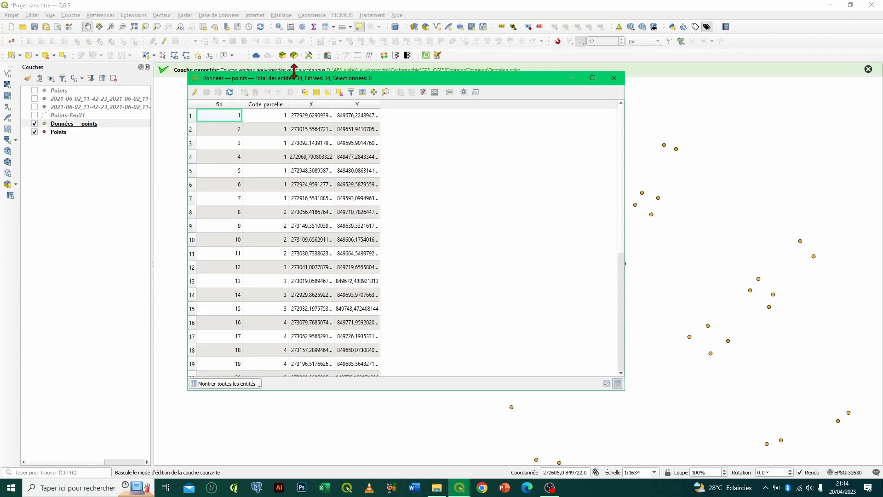
click(195, 93)
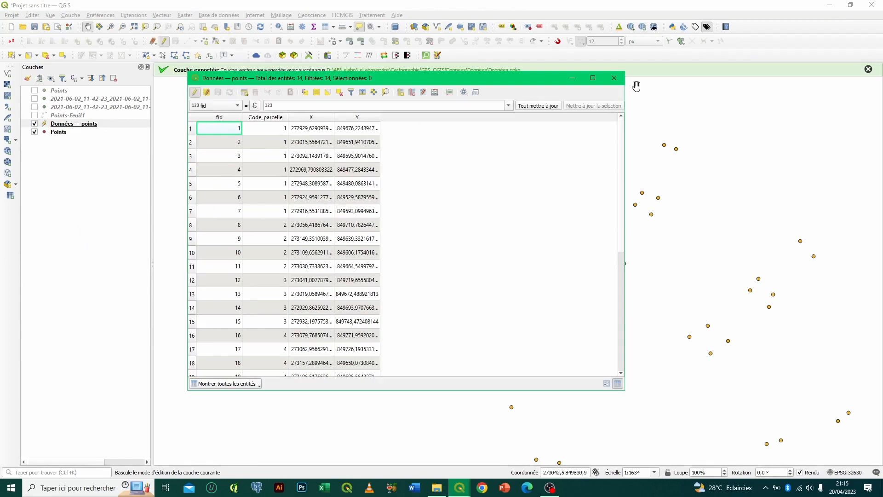
click(613, 78)
click(164, 41)
Examine the attribute table of the original Points layer at the end of the layer list and close it.
click(65, 134)
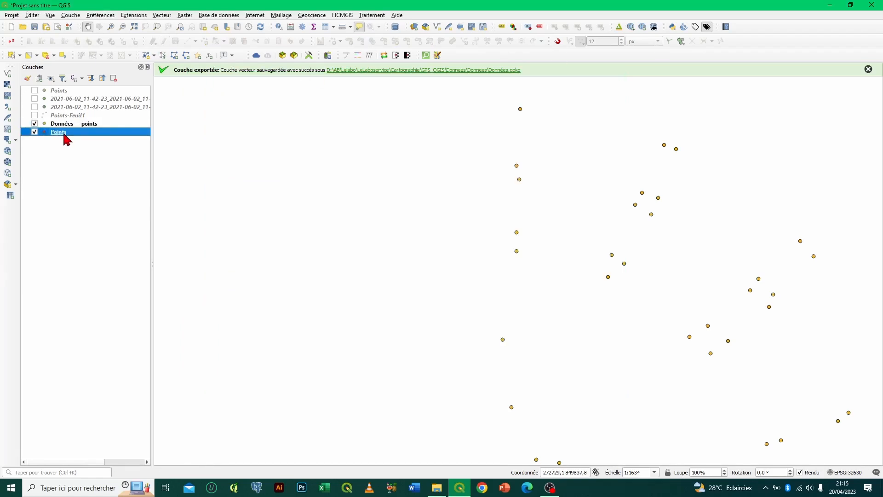
right_click(66, 138)
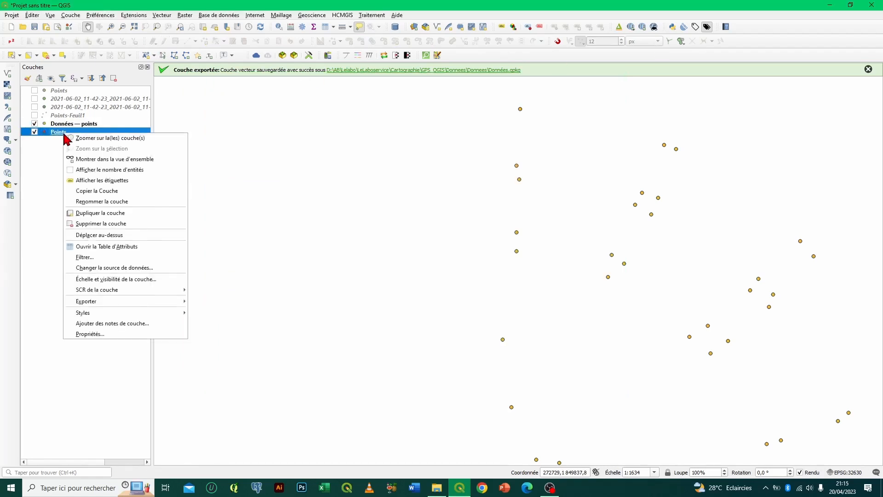
click(90, 246)
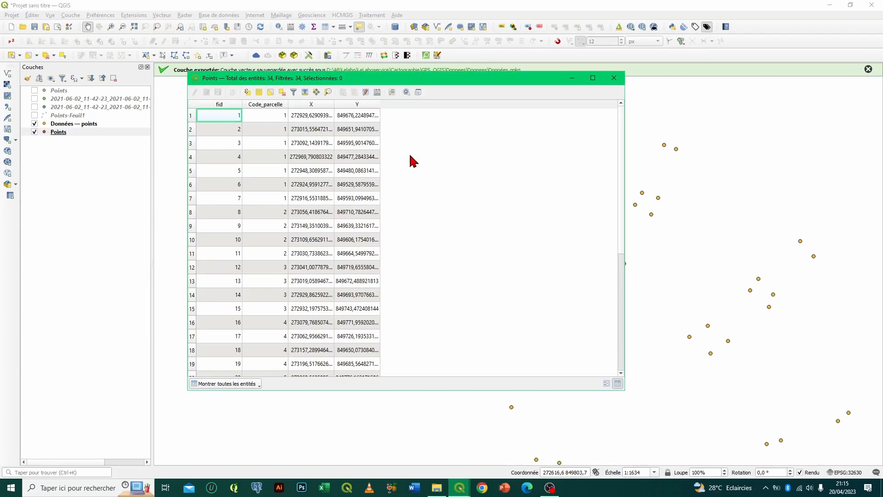
click(620, 79)
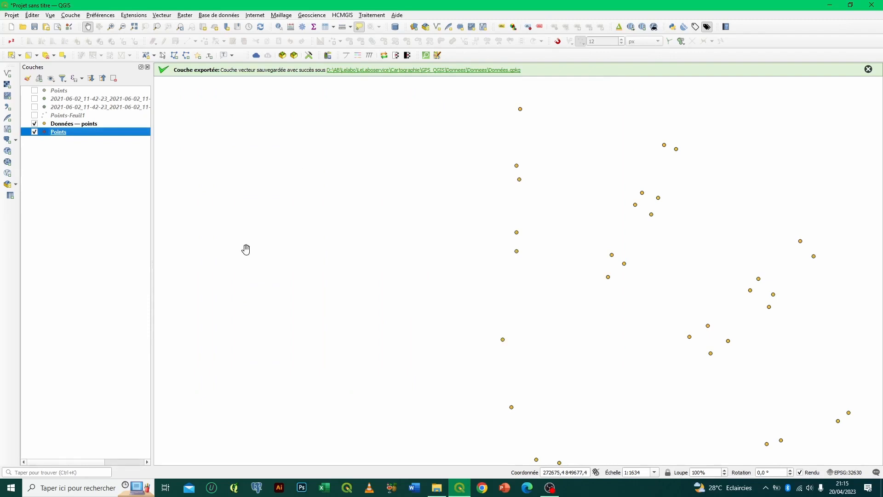
Hide the Données — points and original Points layers, and show and zoom to the Points-Feuil1 layer.
click(35, 123)
click(36, 116)
right_click(55, 115)
click(71, 121)
click(34, 132)
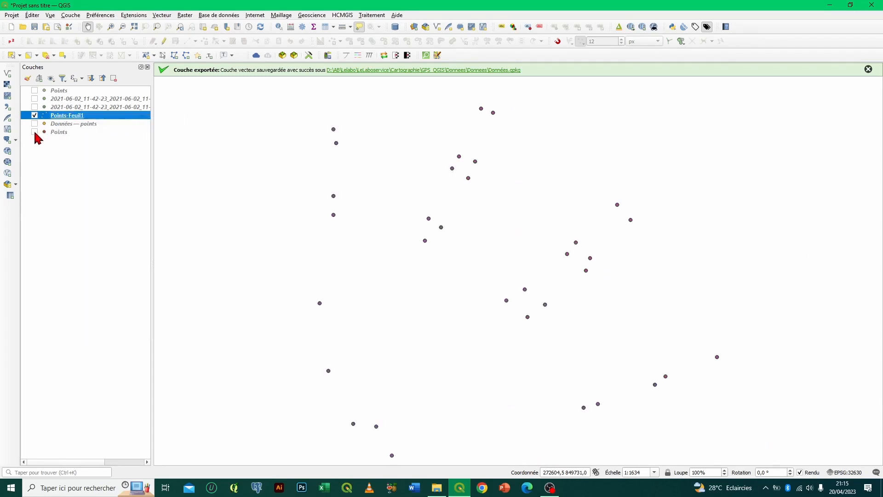
Review the file formats available for exporting the Points-Feuil1 layer and close the export dialog without saving.
right_click(82, 116)
mouse_move(198, 304)
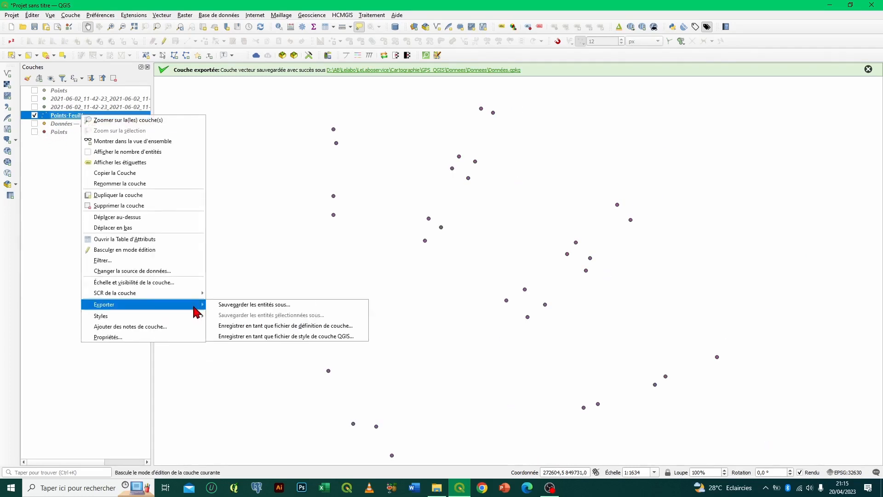
click(242, 309)
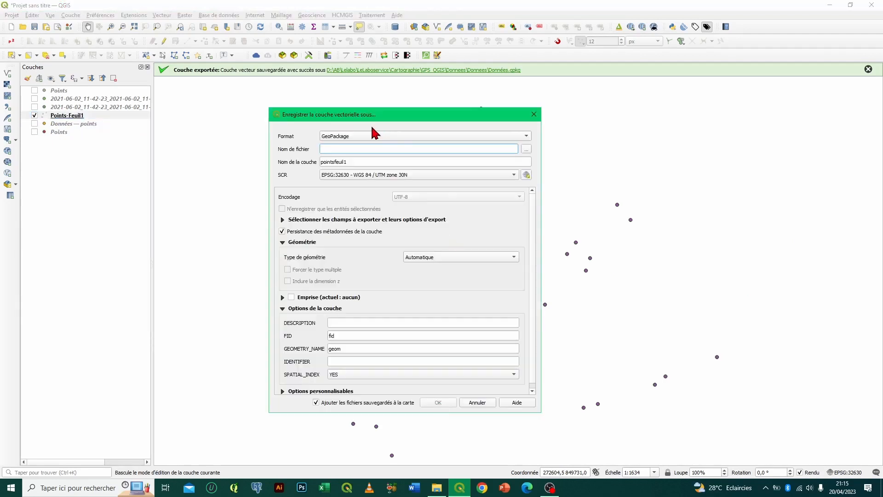
click(357, 137)
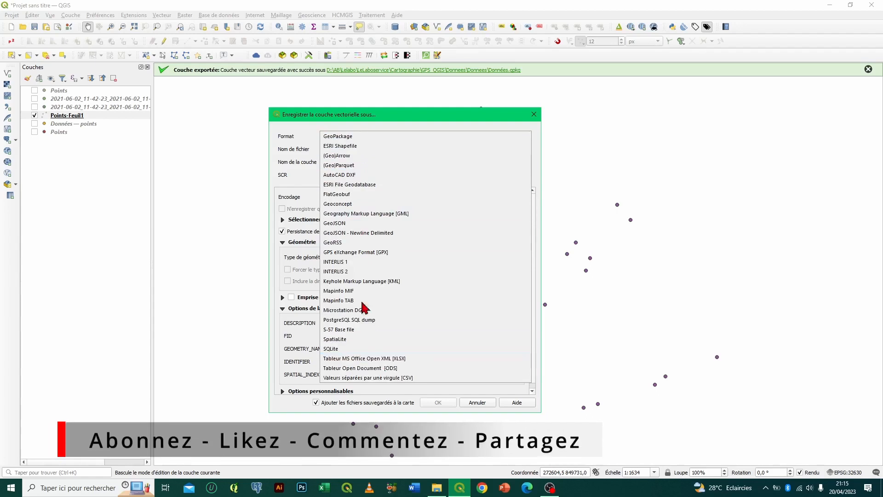
click(291, 126)
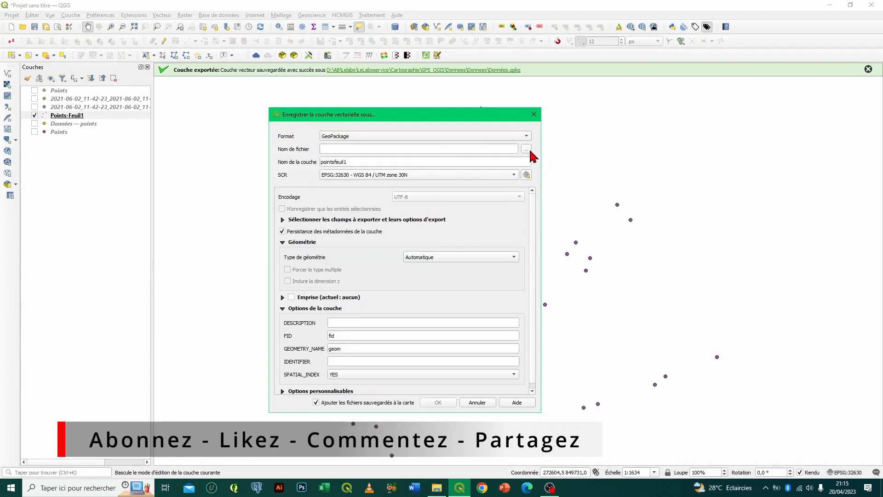
click(533, 114)
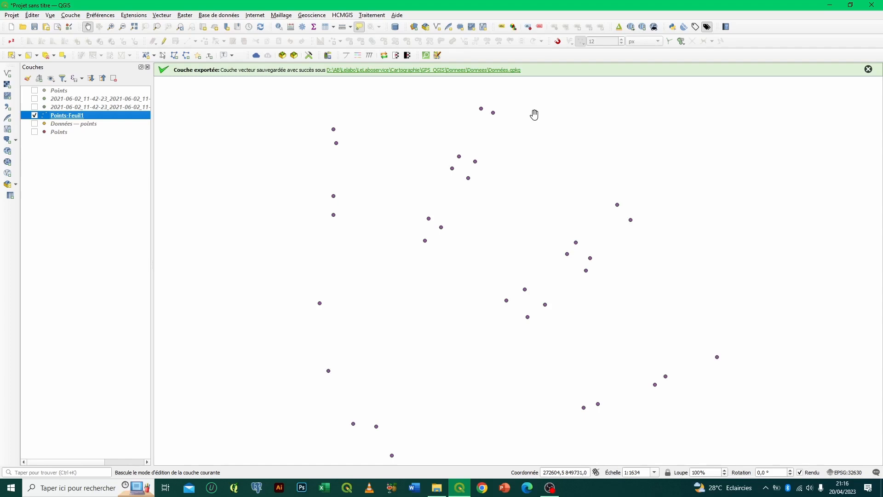
Remove every layer from the project except Données — points.
click(64, 92)
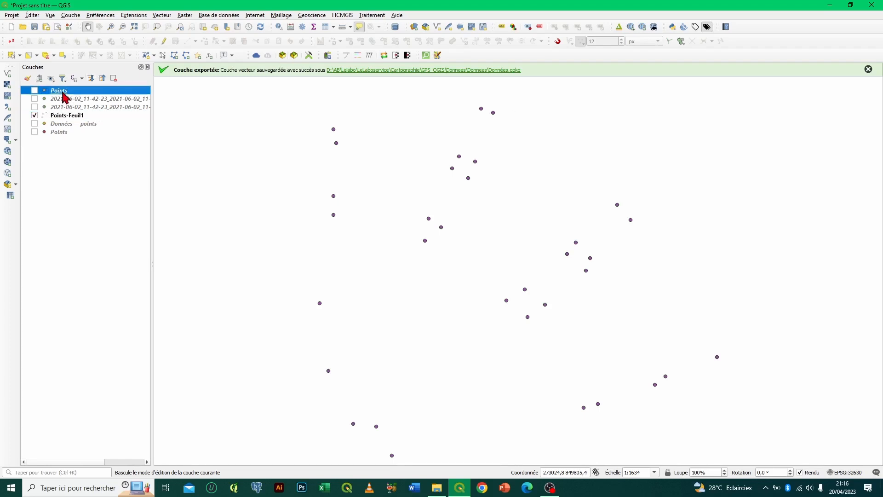
shift+click(69, 115)
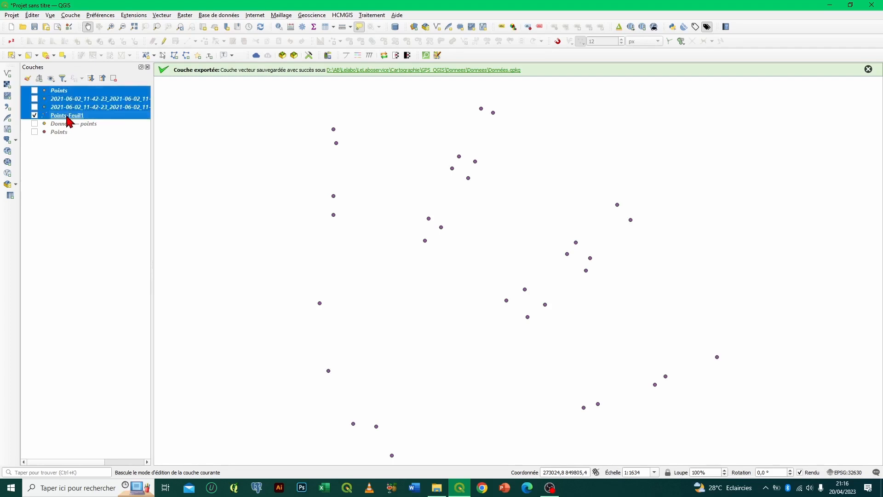
shift+click(66, 133)
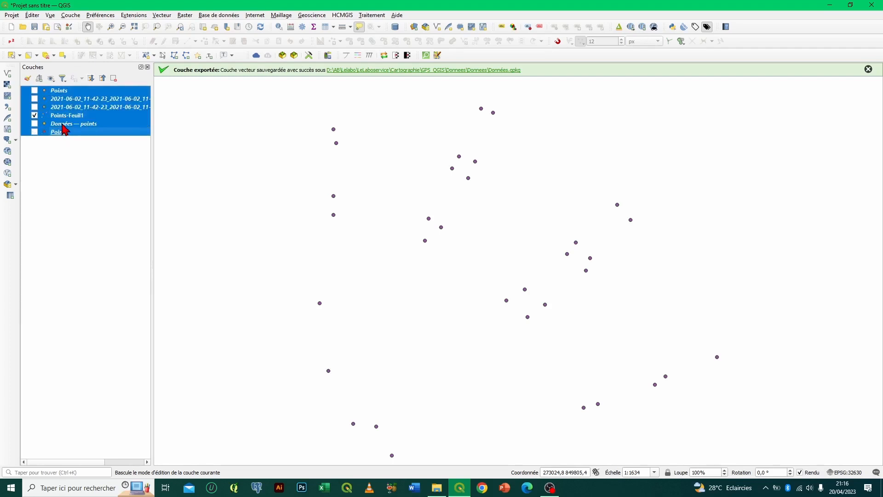
ctrl+click(65, 124)
click(114, 78)
click(435, 255)
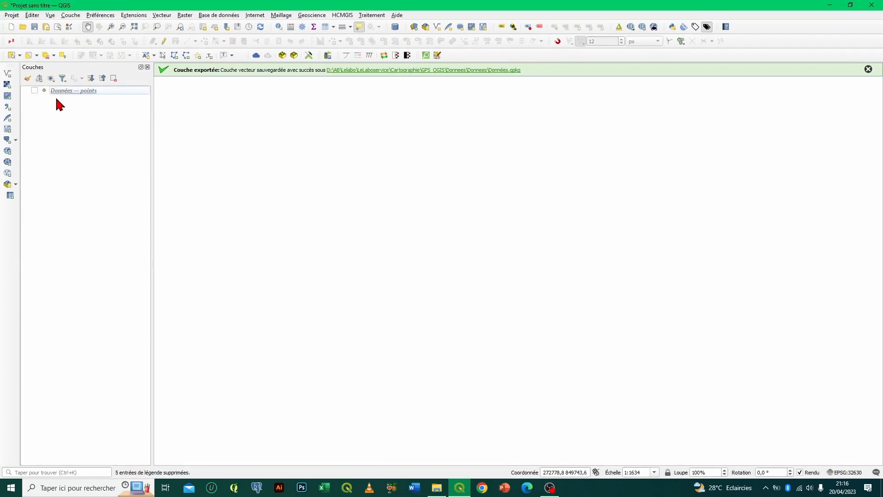
Show the Données — points layer and zoom the map to it.
click(35, 90)
right_click(95, 91)
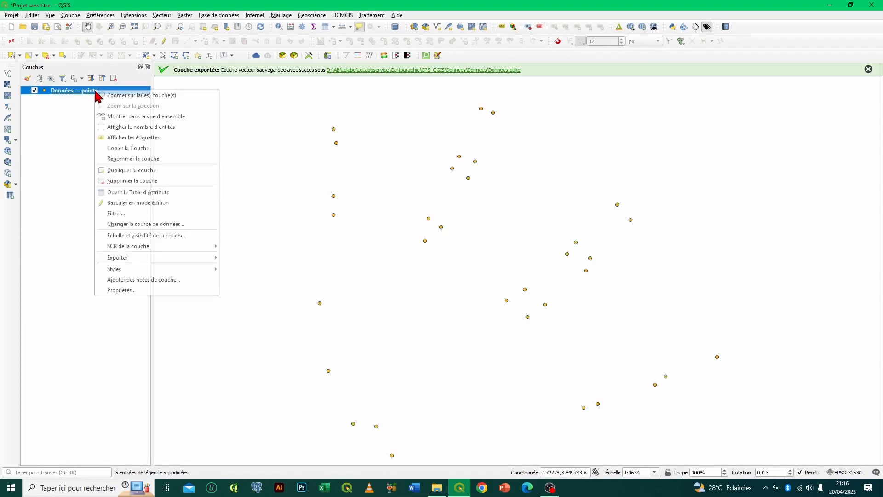
click(138, 98)
Rename the Données — points layer as Données.
right_click(118, 91)
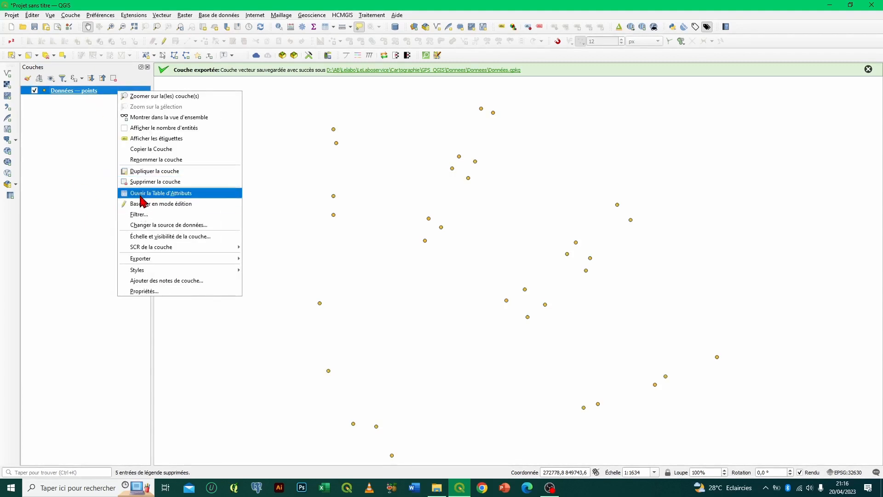
click(139, 160)
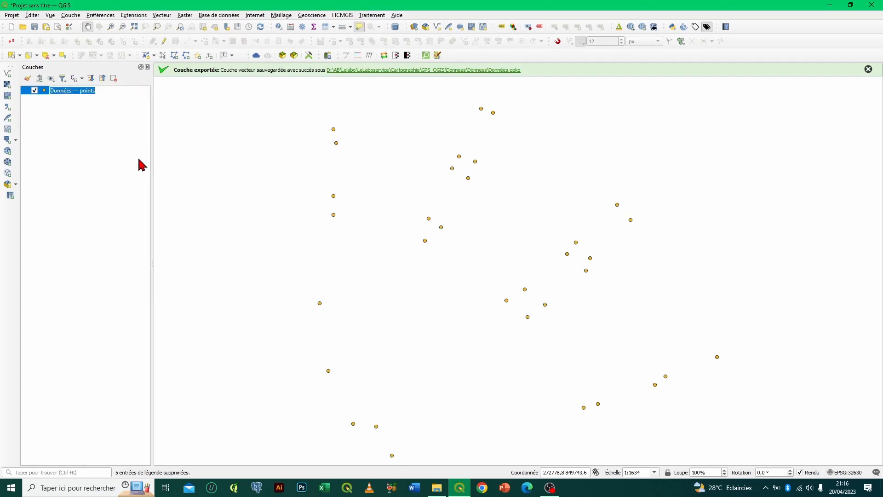
key(End)
key(BackSpace)
key(BackSpace)
key(BackSpace)
key(BackSpace)
key(BackSpace)
key(BackSpace)
key(BackSpace)
key(BackSpace)
key(Return)
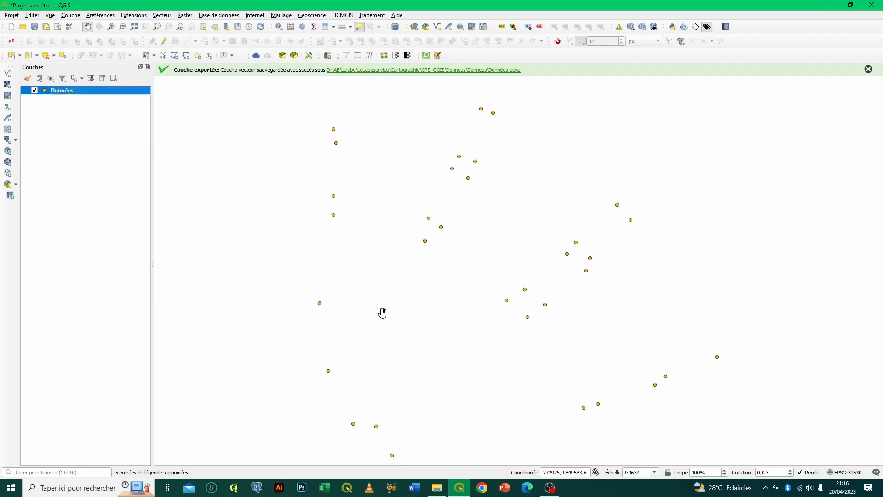
Open the attribute table of the Données layer to examine its fields and records.
drag(498, 342, 472, 296)
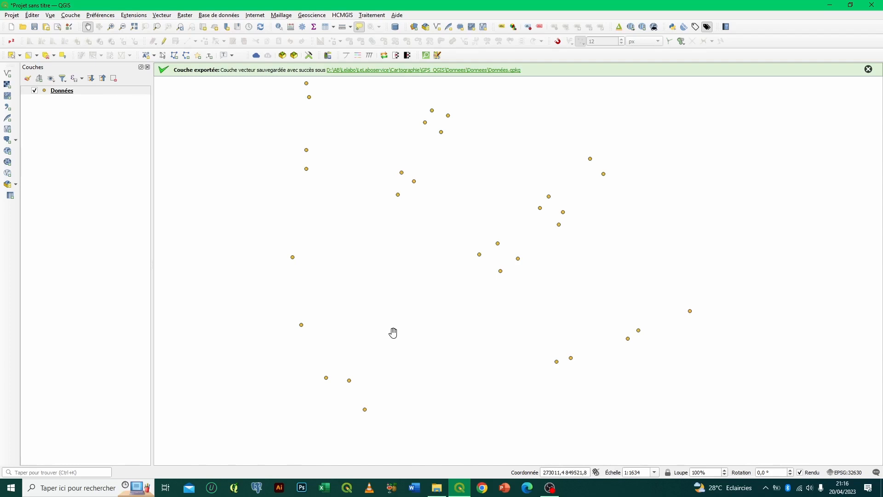
click(110, 94)
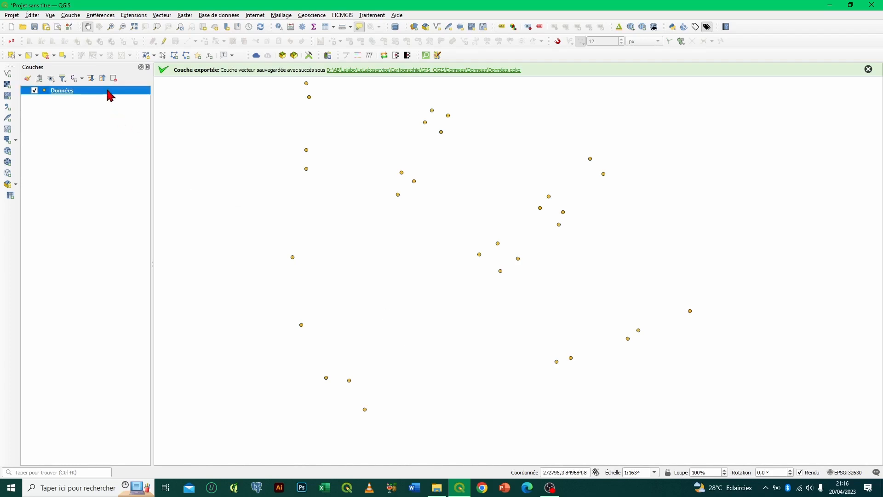
right_click(108, 91)
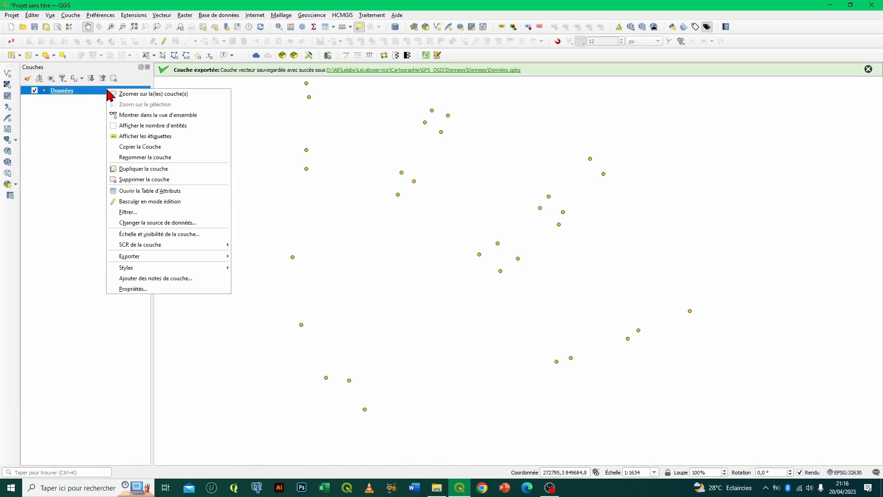
click(126, 191)
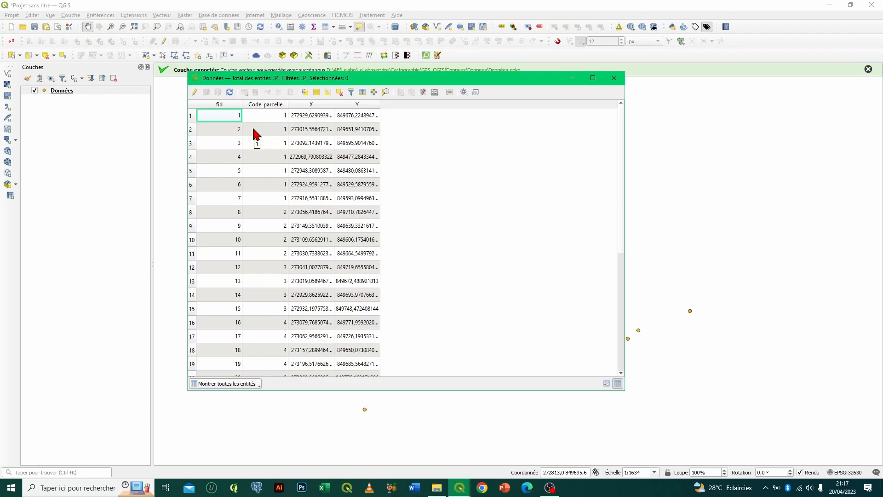
Select the records with Code_parcelle 1 and those with Code_parcelle 2 in turn to examine their points on the map.
drag(299, 79, 559, 100)
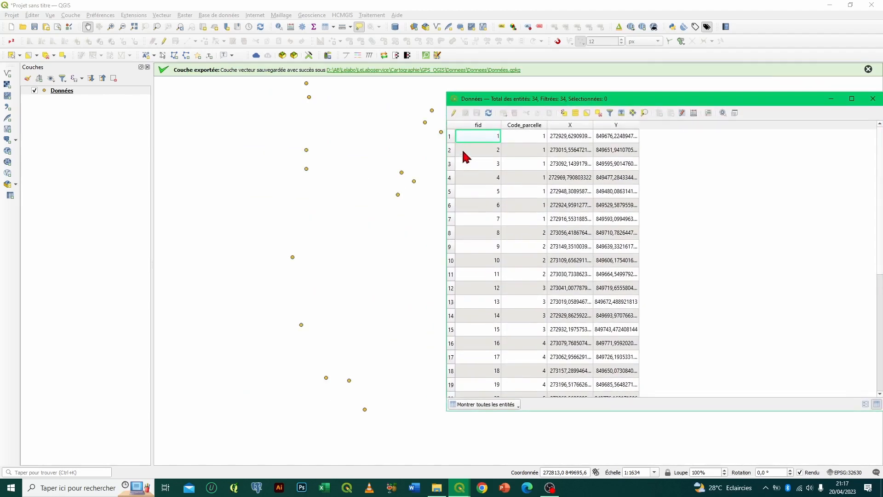
drag(538, 140, 541, 220)
drag(451, 137, 452, 221)
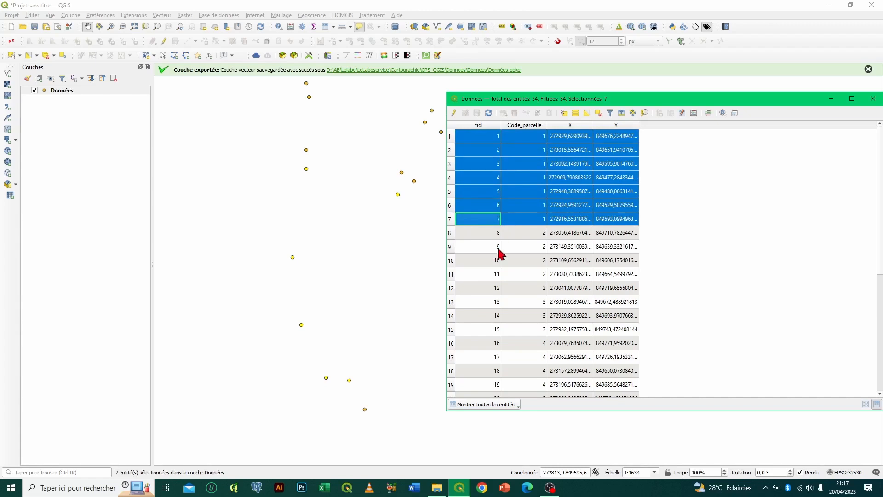
drag(452, 234, 452, 275)
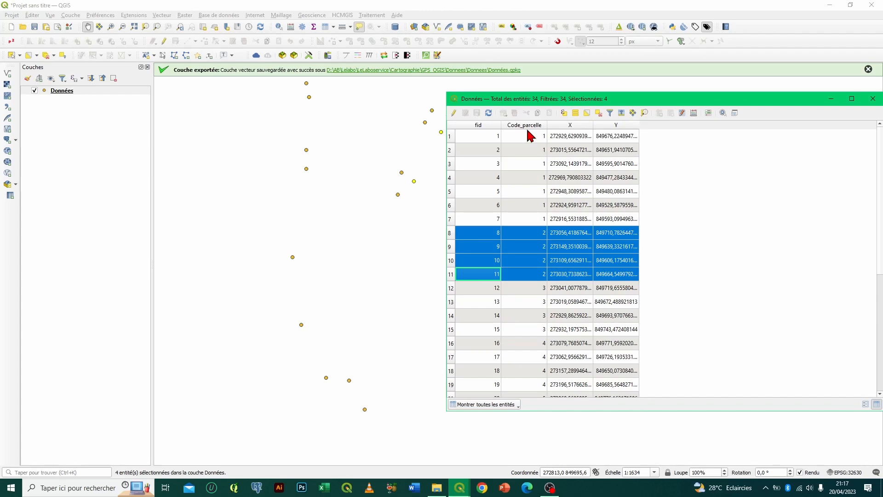
drag(449, 137, 450, 219)
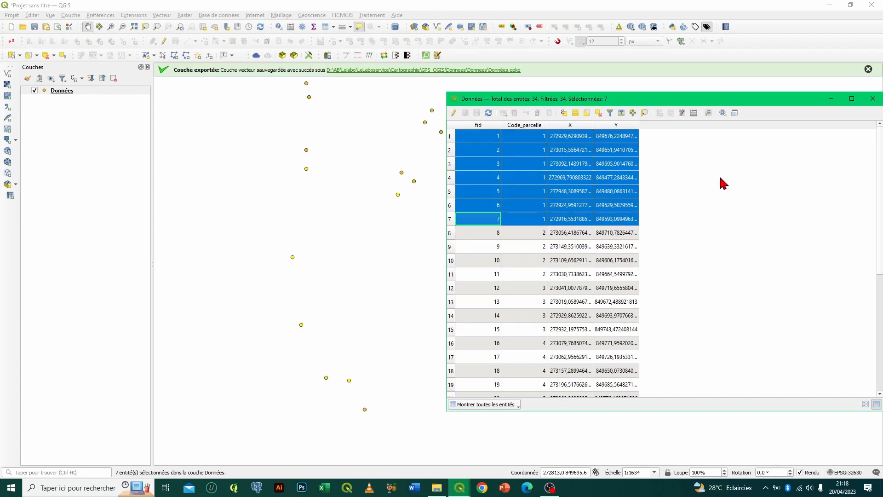
Deselect all records of the Données layer and close its attribute table.
click(599, 113)
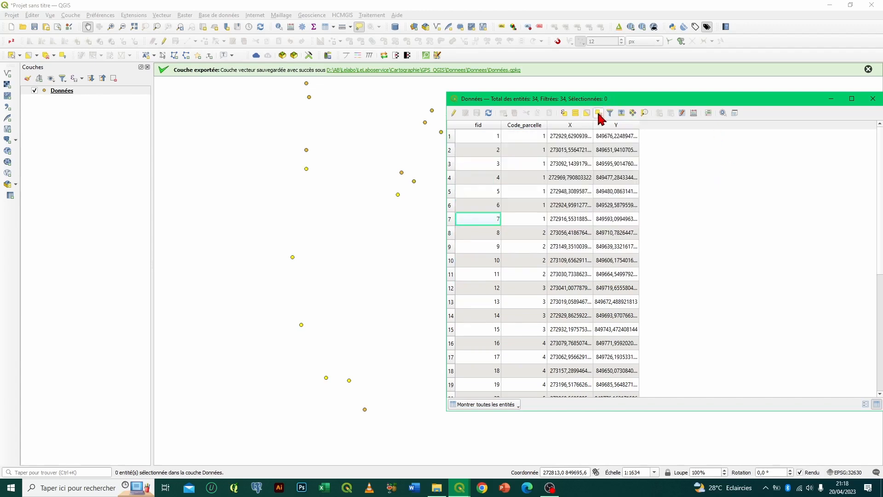
click(873, 99)
drag(515, 264, 549, 276)
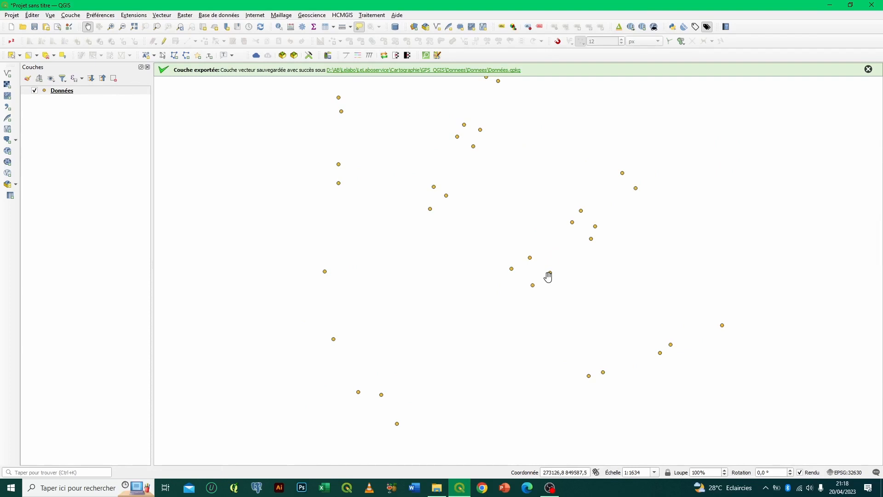
Set up Points2One to create polygons from the Données layer, grouping the features by Code_parcelle.
click(12, 42)
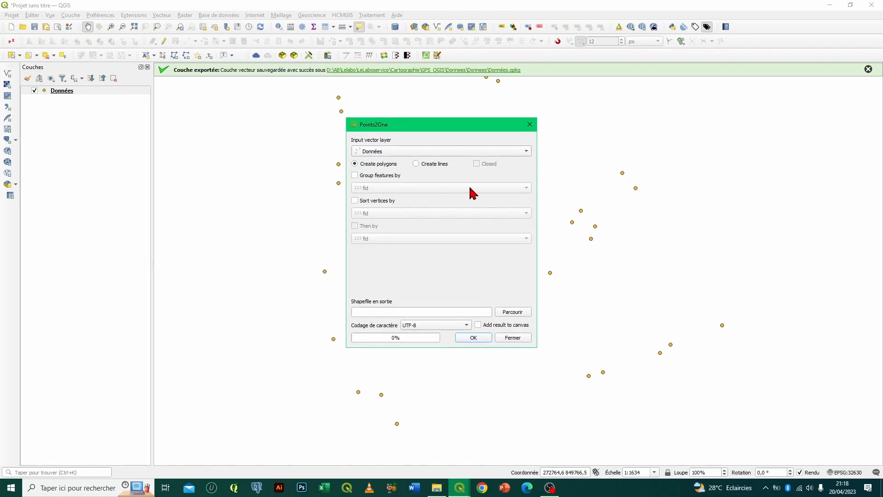
click(423, 153)
click(403, 152)
click(357, 175)
click(374, 188)
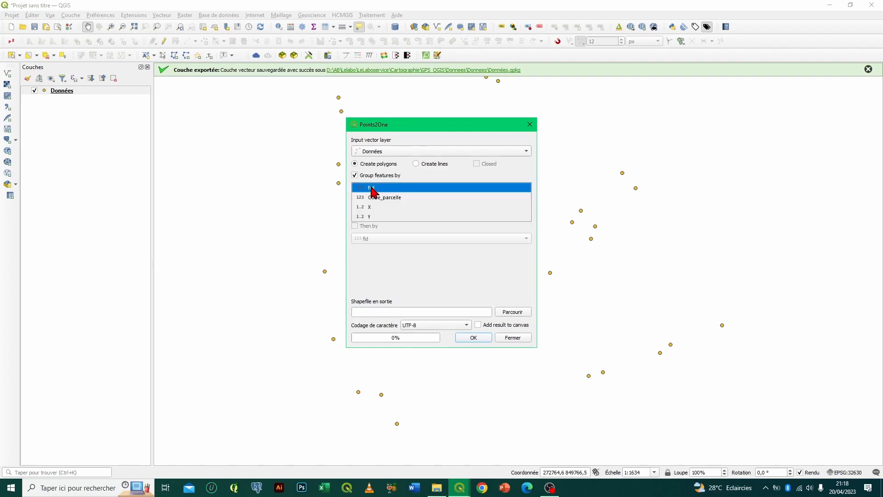
click(380, 197)
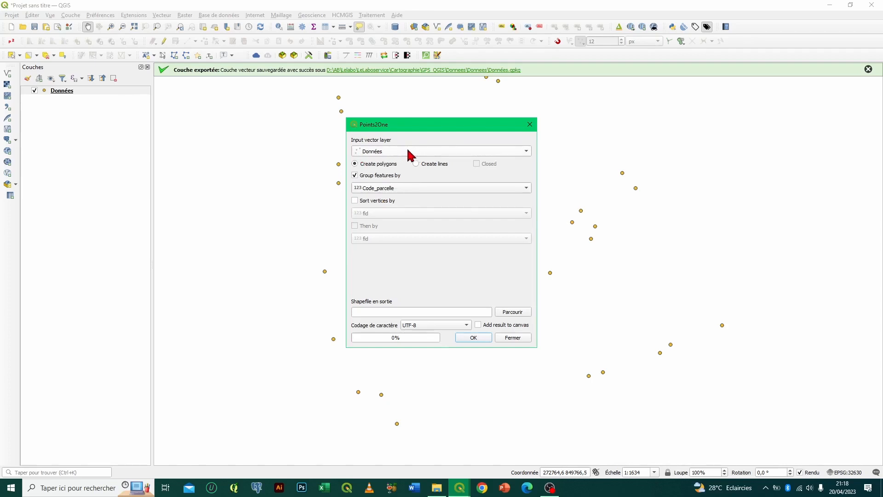
click(354, 164)
Generate the grouped polygons as shapefile Donnees1 in the Donnees folder and close Points2One.
click(514, 312)
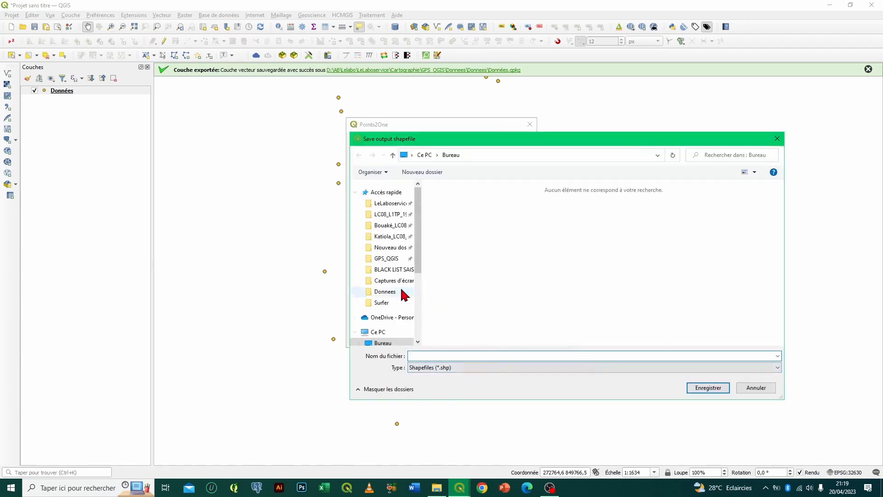
click(385, 291)
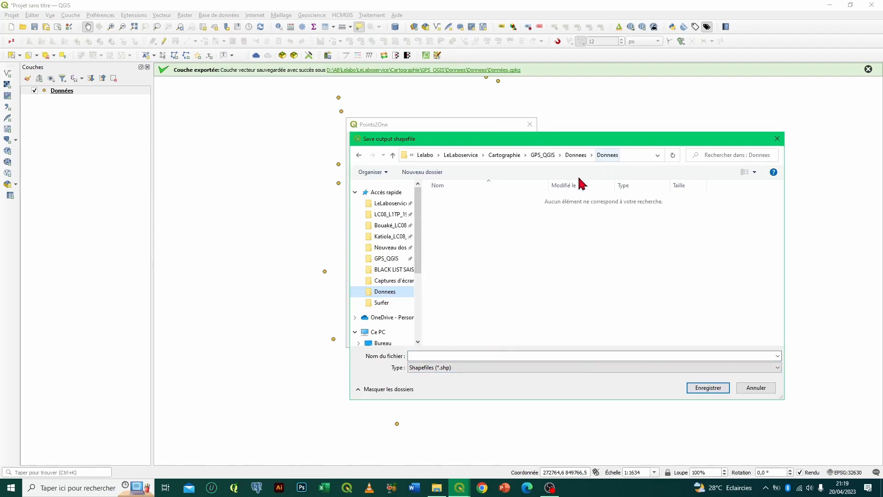
click(484, 355)
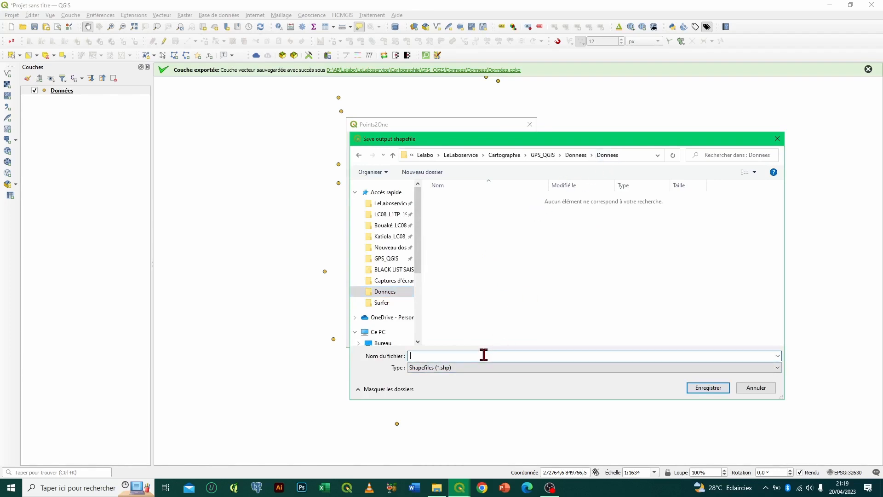
text(Donnees1)
click(697, 390)
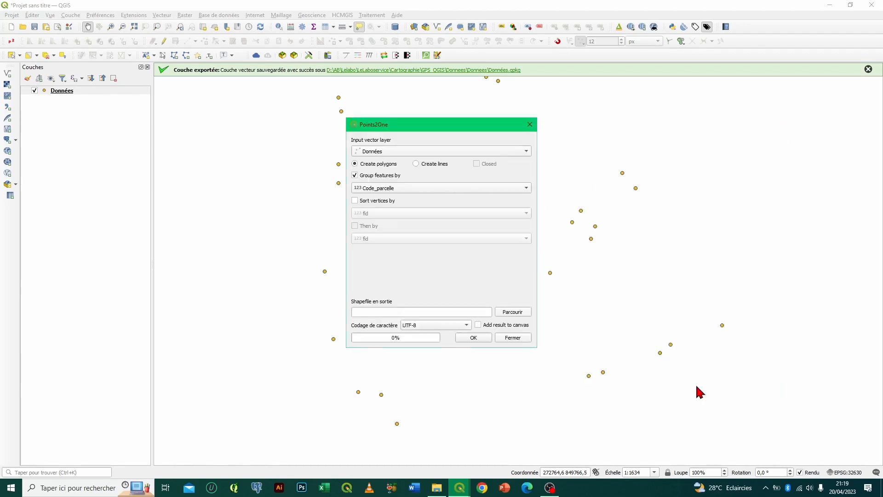
click(484, 341)
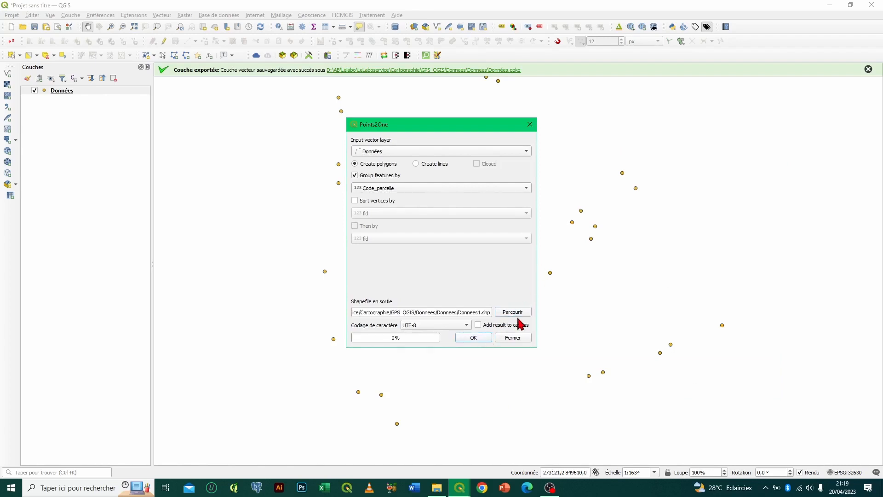
click(513, 337)
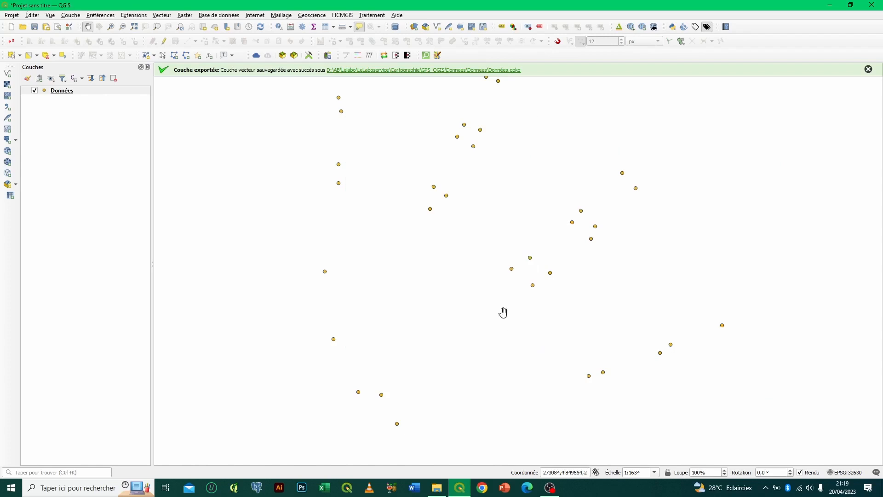
Switch to File Explorer and add Donnees1.shp from the Donnees folder to the QGIS map.
click(436, 487)
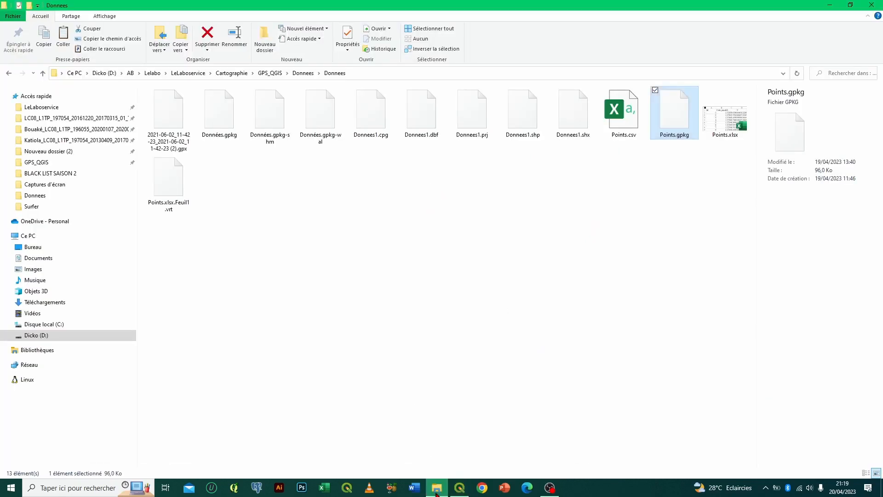
click(439, 344)
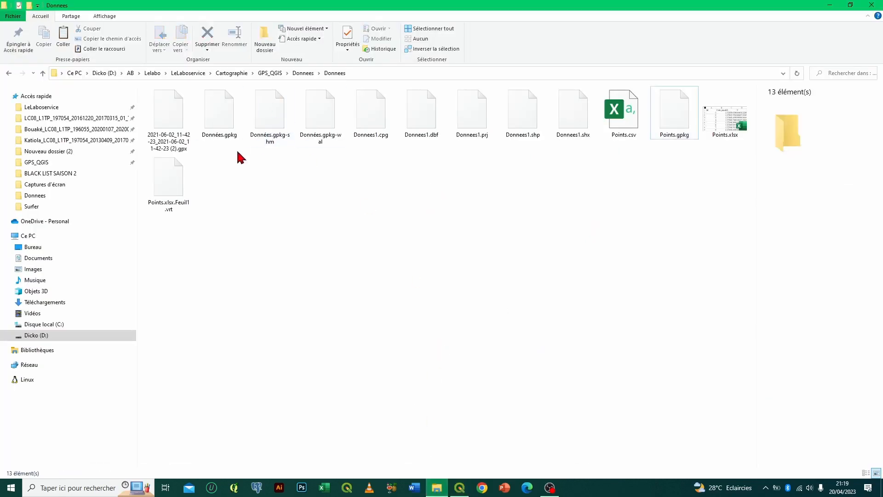
click(521, 105)
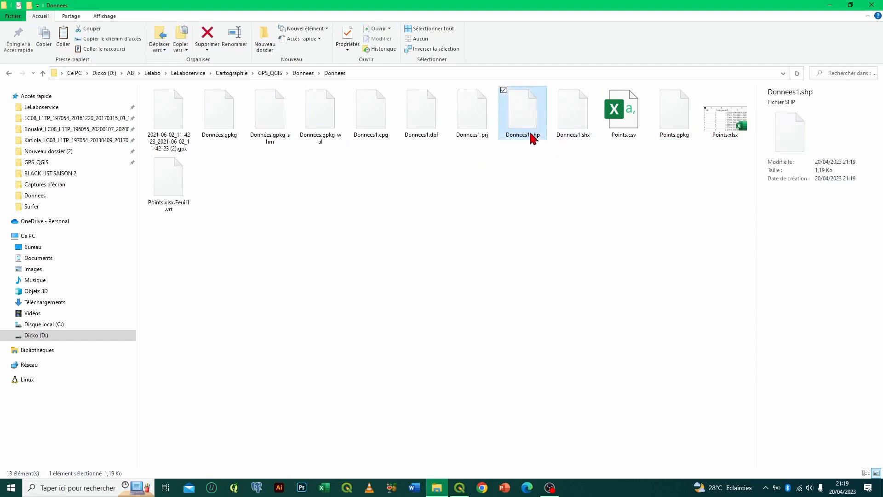
drag(529, 130, 454, 289)
drag(477, 216, 475, 265)
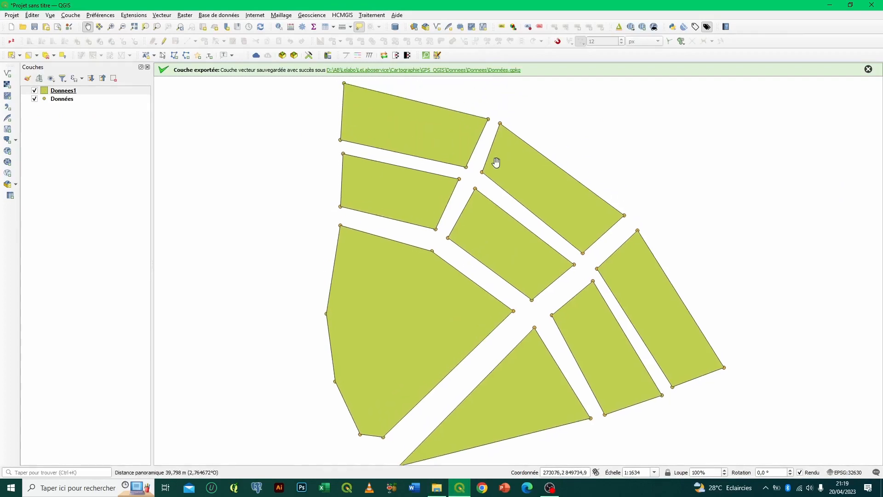
Reorder the layers so the Données points are drawn above the Donnees1 polygons.
click(81, 91)
drag(81, 96, 79, 102)
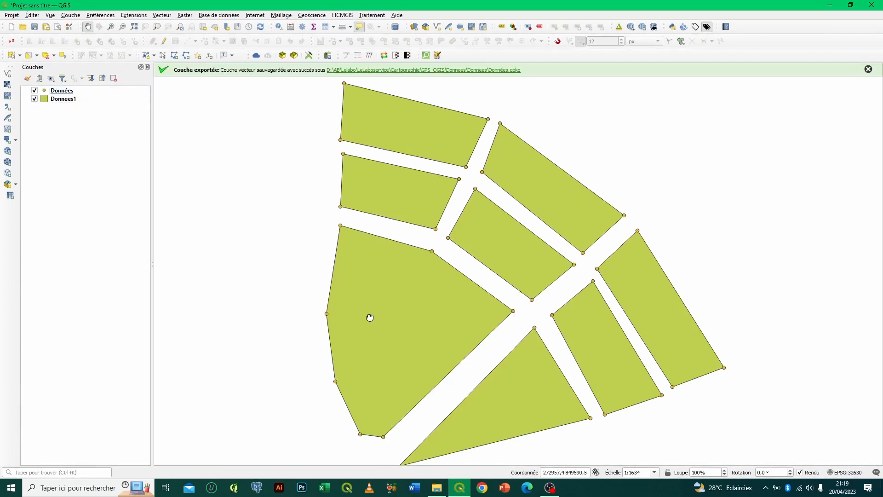
drag(369, 317, 368, 309)
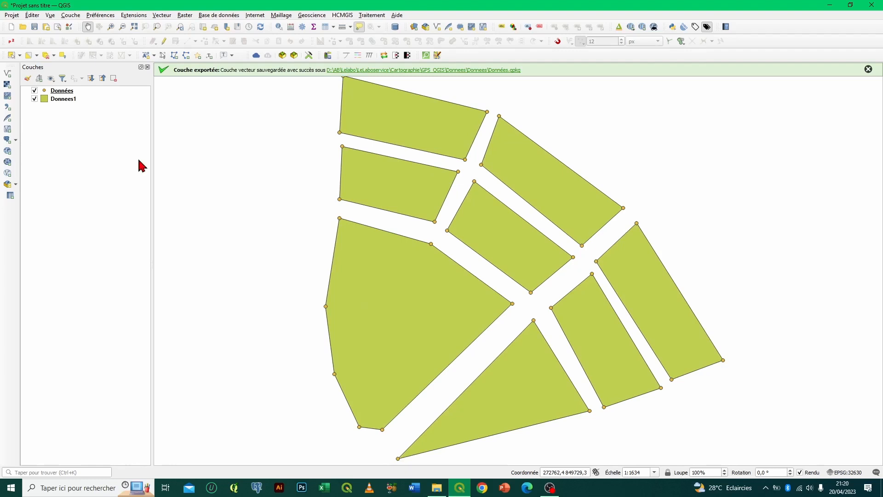
Create polygons from the Données layer with Points2One without grouping, saving the output shapefile as Erreur in the Donnees folder.
click(11, 41)
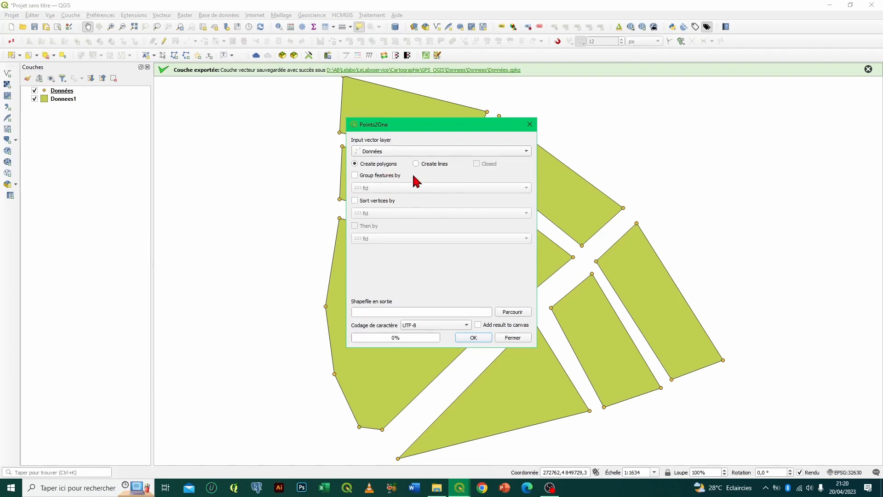
click(404, 150)
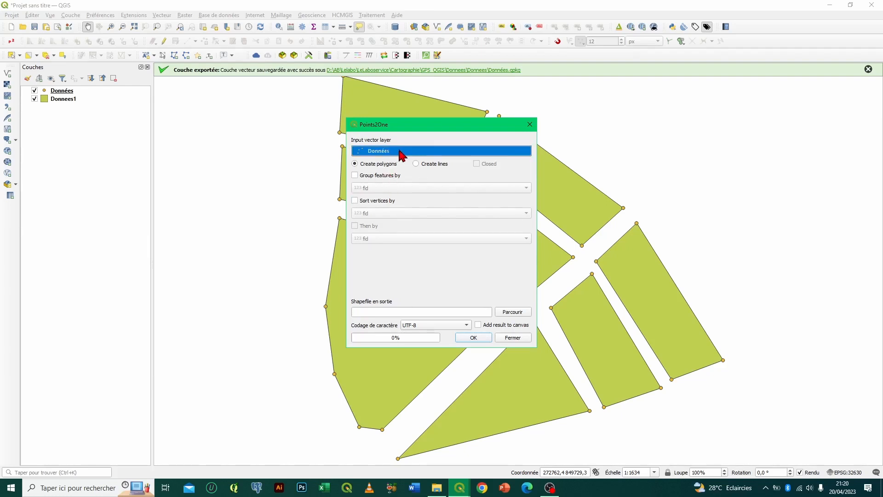
click(399, 150)
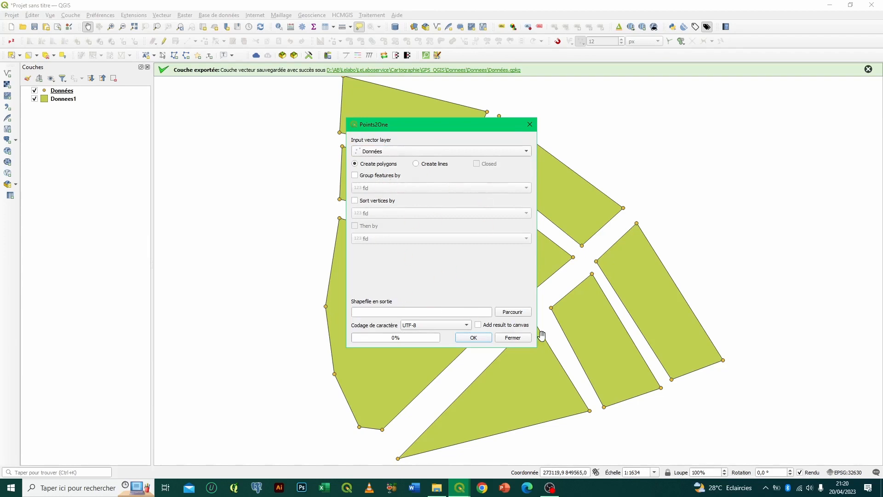
click(524, 316)
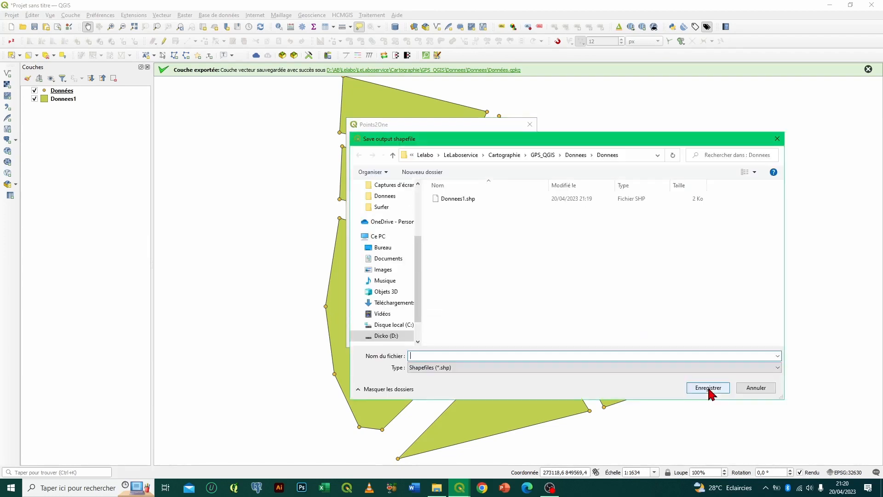
text(Err)
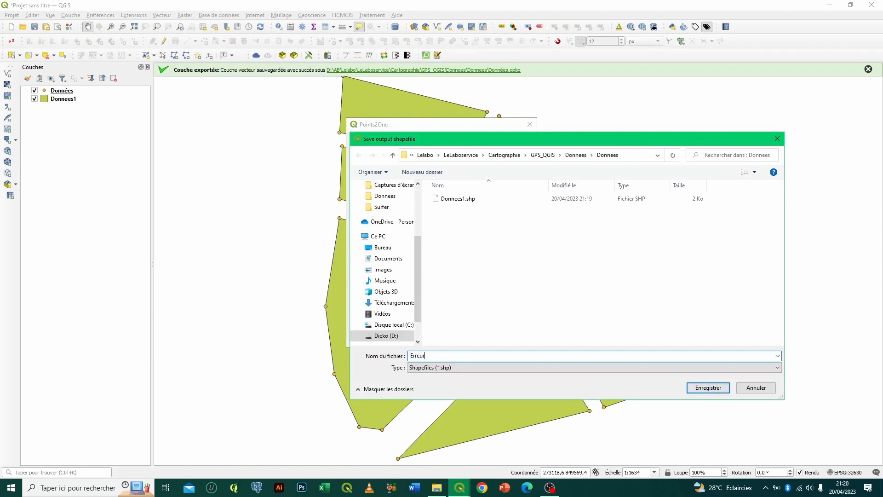
click(710, 388)
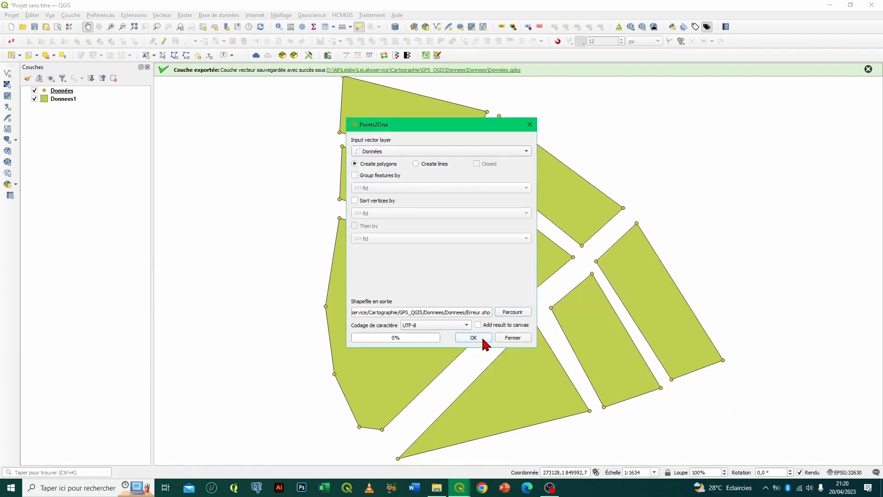
click(530, 124)
Add Erreur.shp from File Explorer to the QGIS map and hide the Donnees1 layer.
click(436, 487)
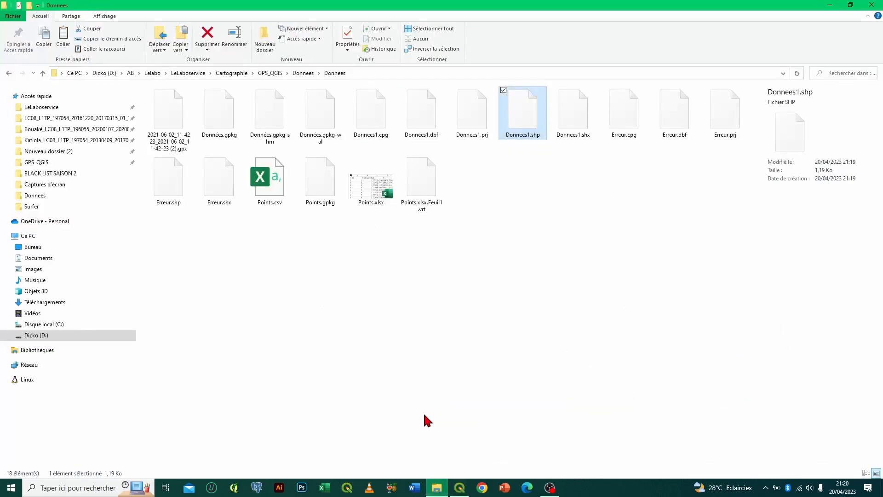
click(178, 198)
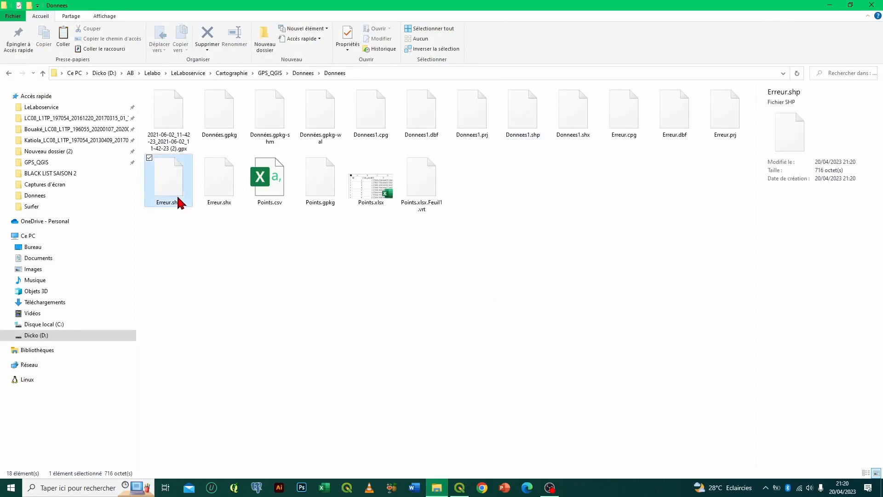
drag(167, 187, 478, 278)
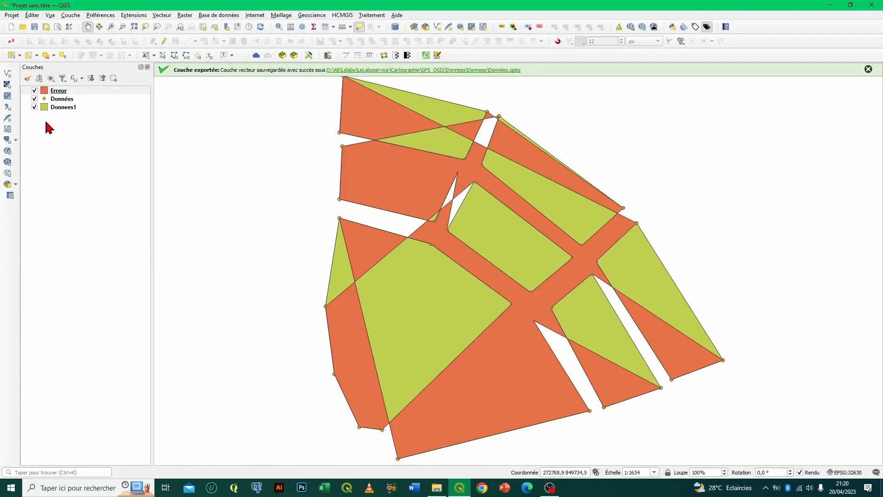
click(34, 107)
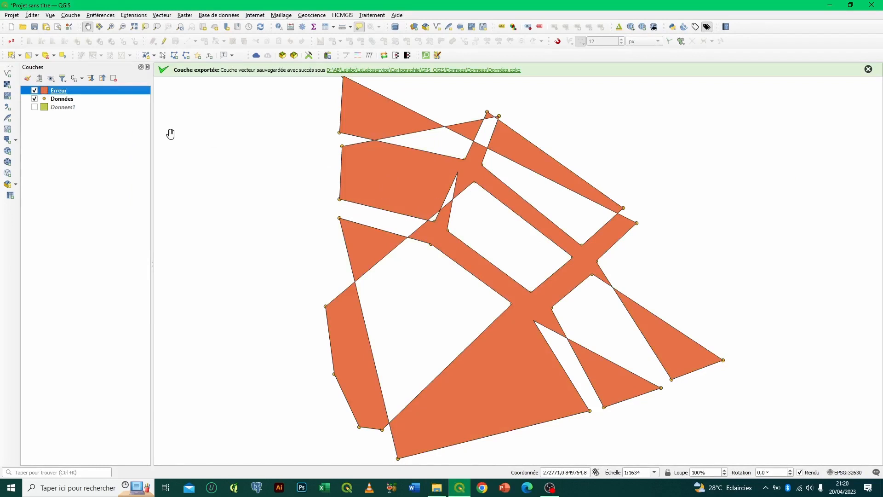
Select the polygon of the Erreur layer and open the layer's attribute table to examine its record.
click(11, 56)
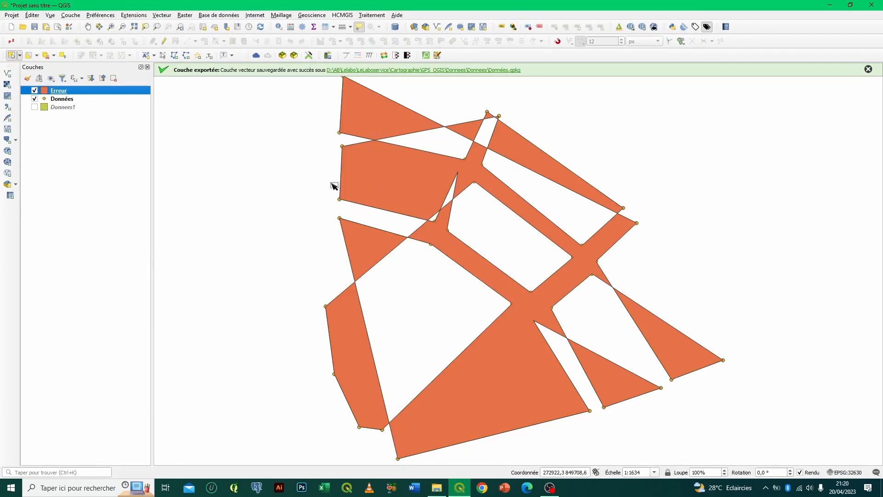
click(402, 181)
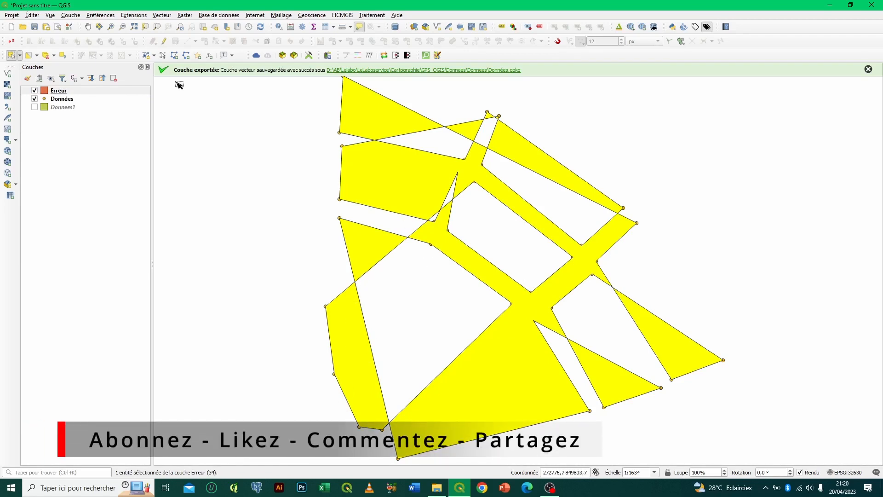
right_click(100, 88)
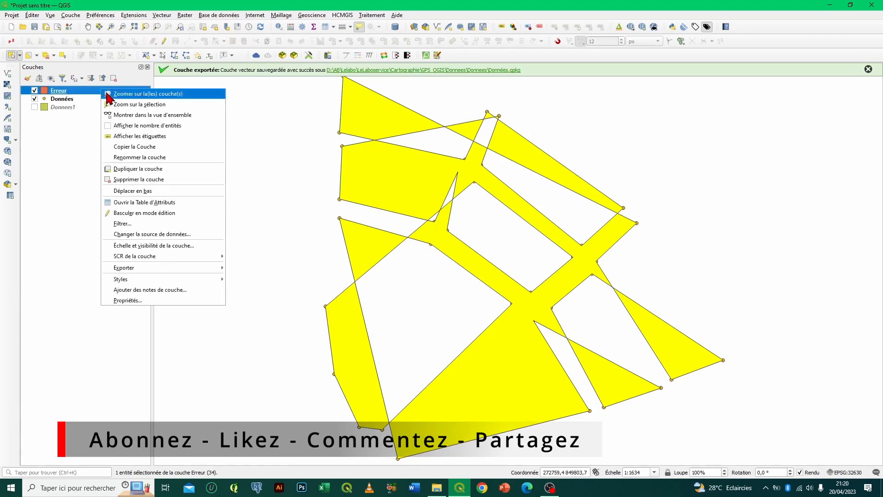
click(139, 202)
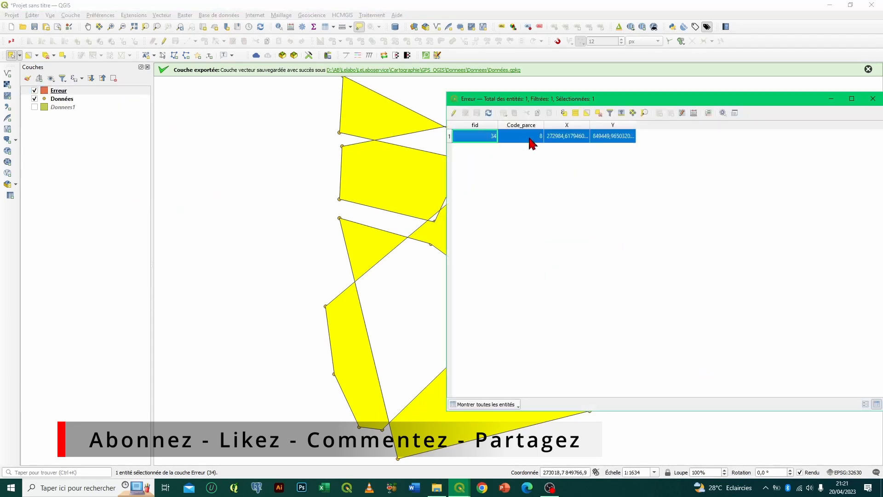
Close the attribute table and remove the Erreur layer from the project.
click(873, 98)
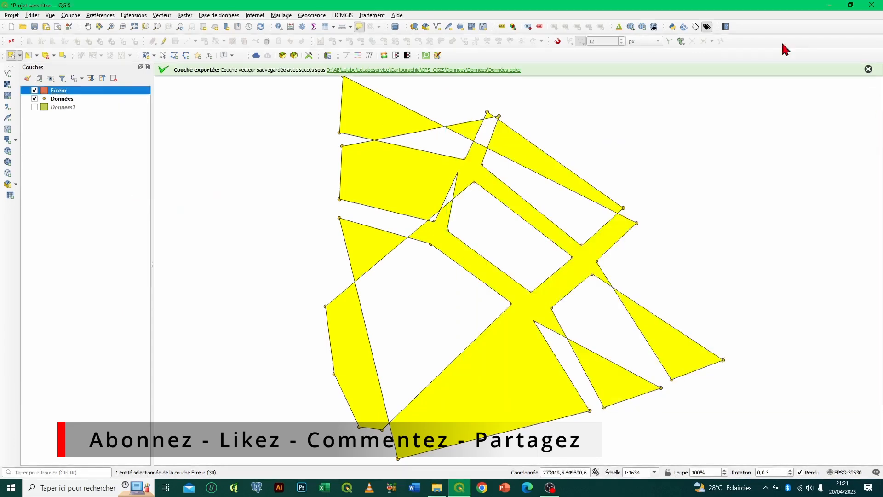
click(114, 78)
click(434, 254)
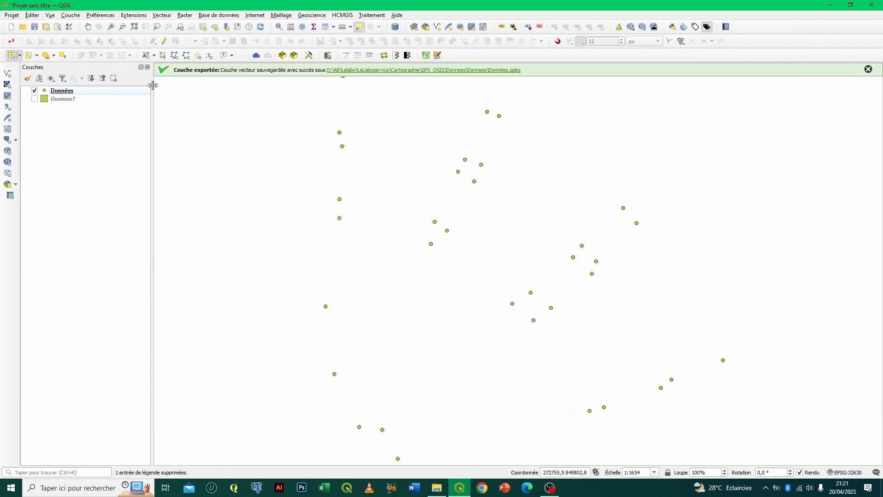
click(11, 42)
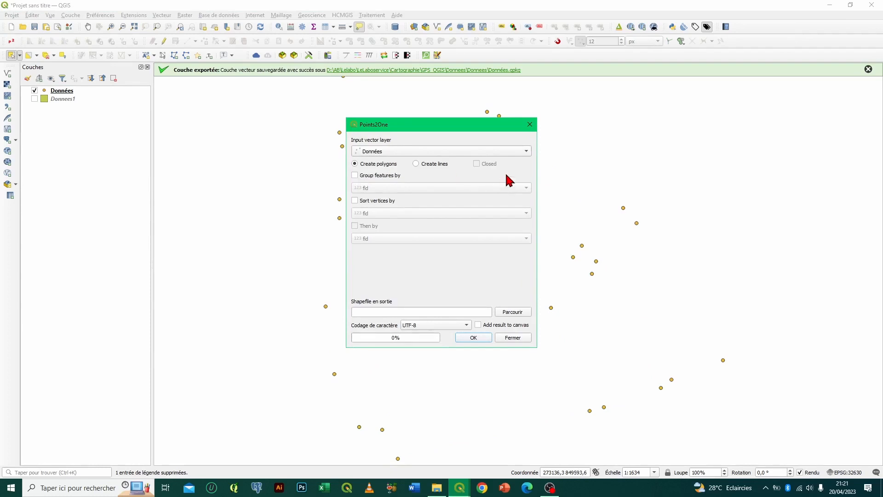
click(530, 124)
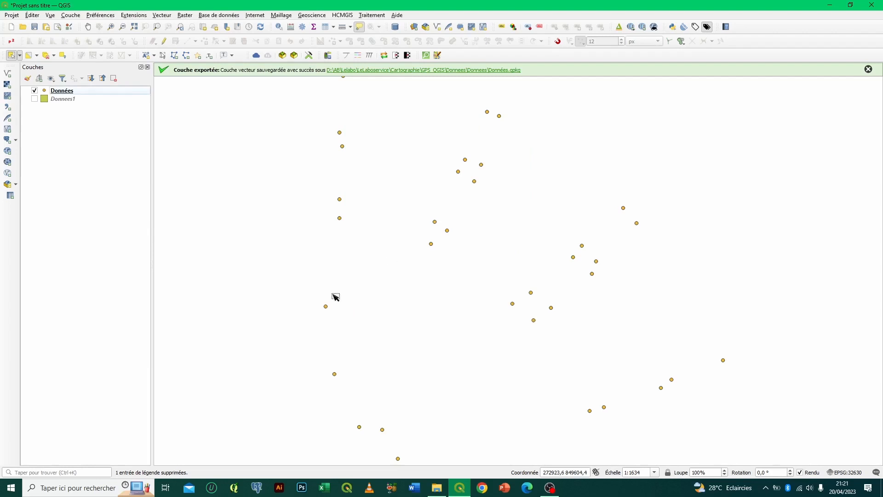
click(35, 98)
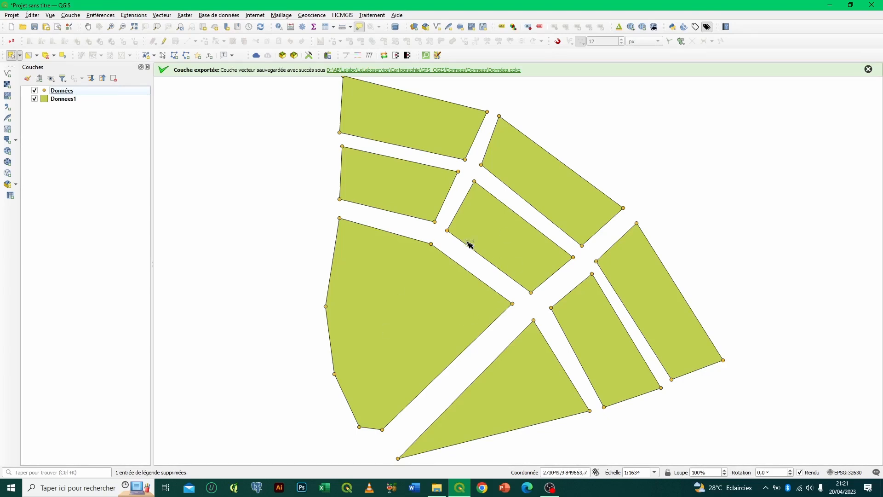
click(35, 99)
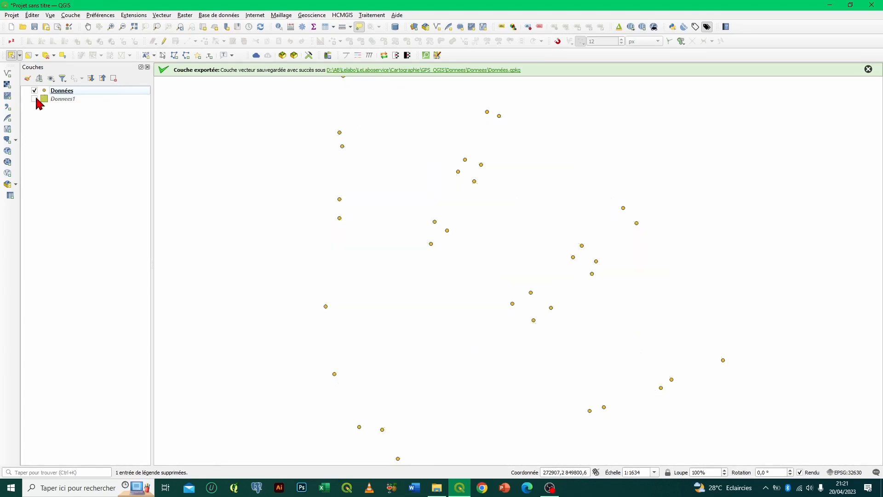
Create closed lines from the Données layer with Points2One grouped by Code_parcelle, saving the output shapefile as Ligne1 in the Donnees folder.
click(11, 41)
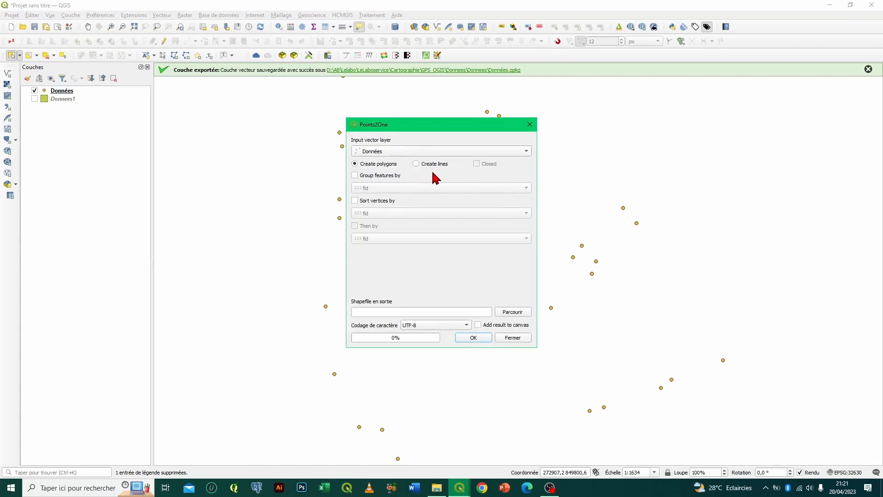
click(416, 164)
click(355, 176)
click(376, 189)
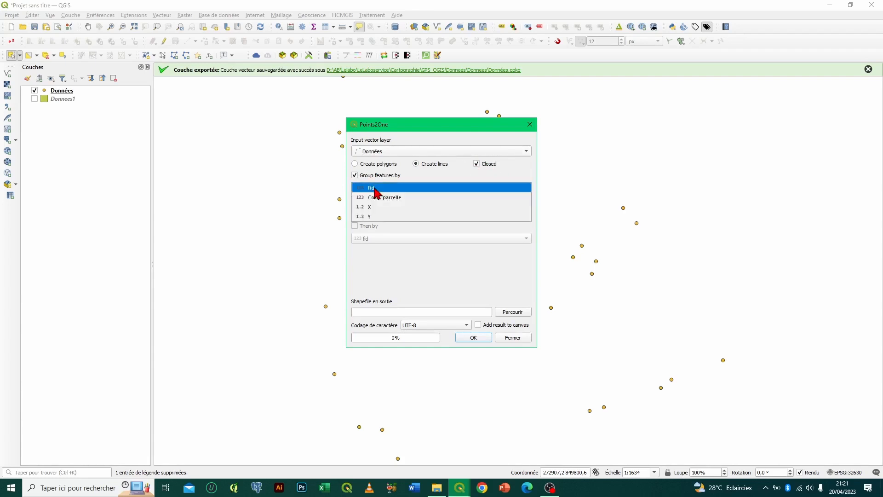
click(394, 199)
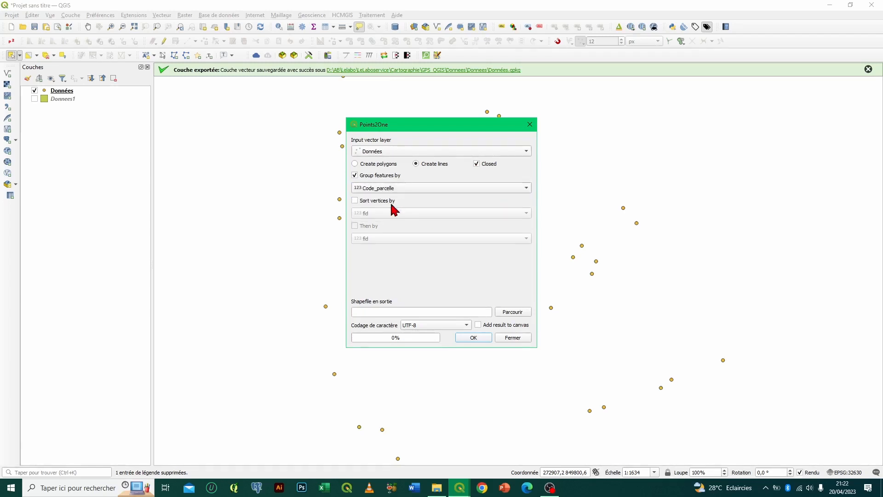
click(522, 316)
text(Ligne1)
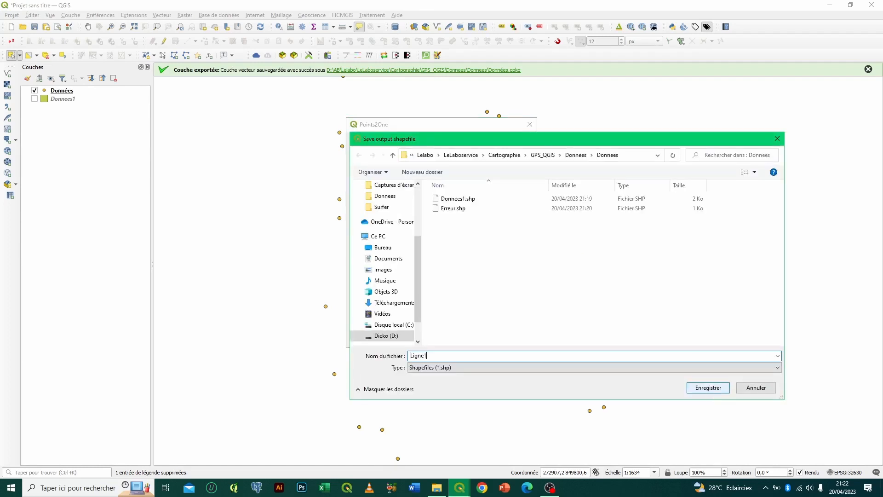
click(722, 390)
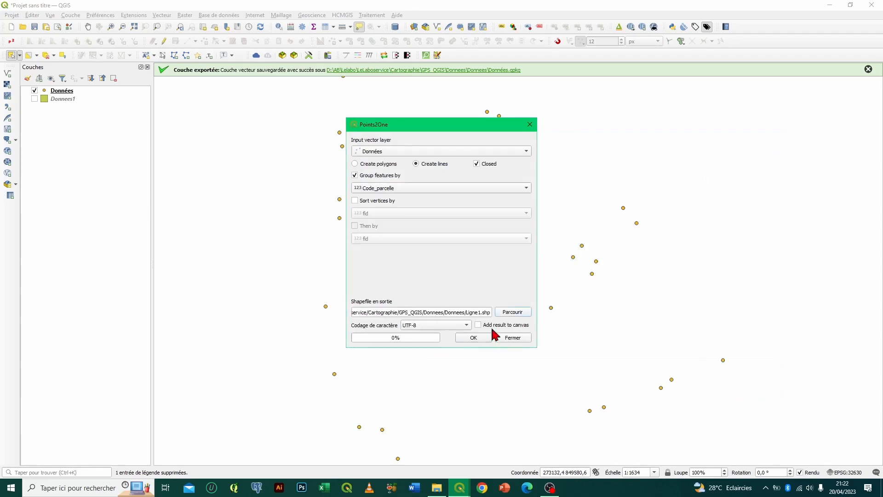
click(527, 338)
Add Ligne1.shp from the Donnees folder in File Explorer to the QGIS map.
click(437, 488)
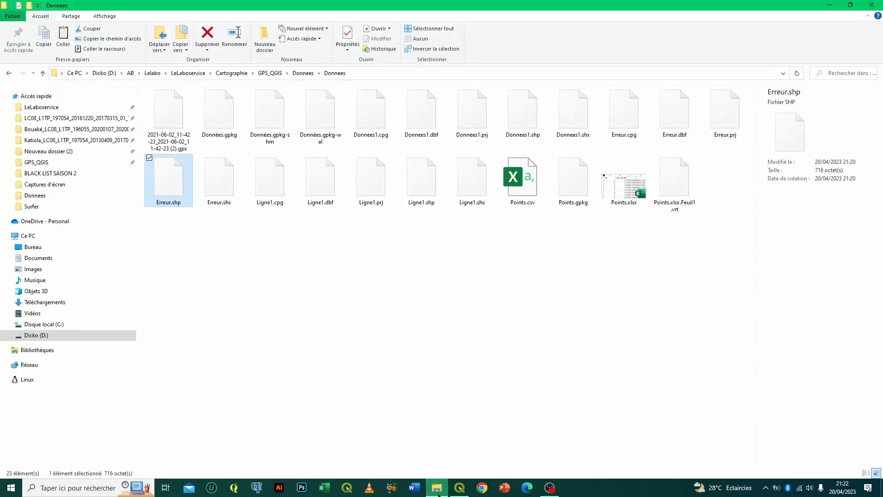
click(411, 350)
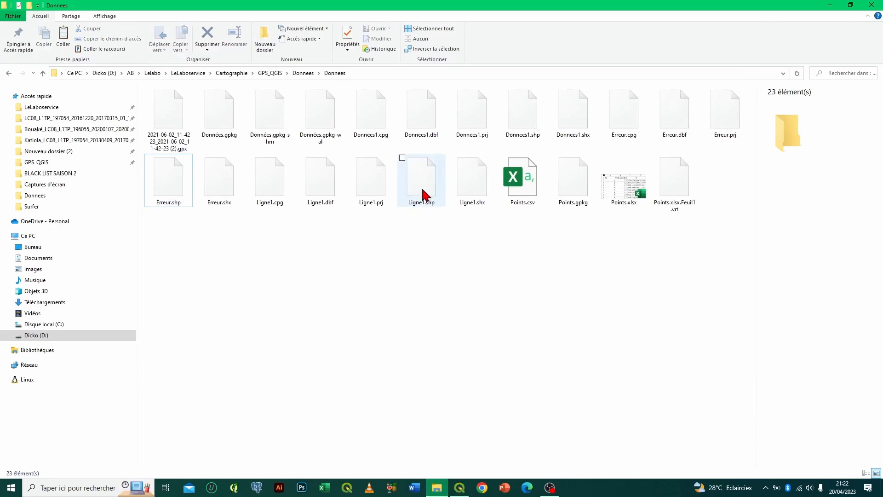
click(424, 192)
mouse_move(424, 192)
mouse_down()
mouse_move(437, 368)
mouse_move(465, 461)
mouse_move(462, 488)
mouse_move(455, 319)
mouse_up()
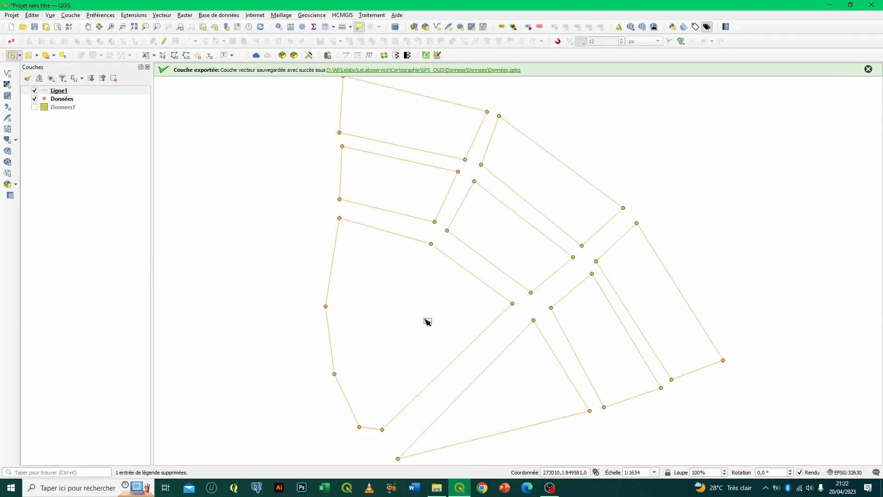
Select a parcel outline of the Ligne1 layer and examine the layer's attribute table, selecting rows 2 to 5 one after another.
click(478, 339)
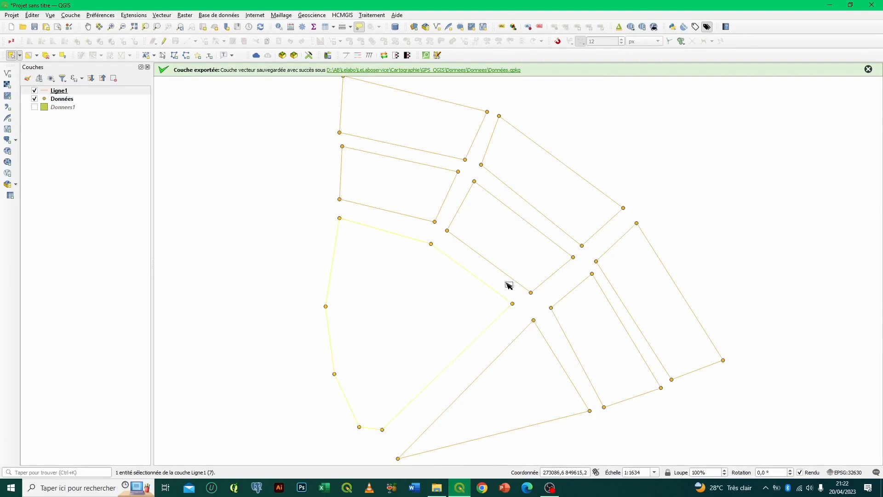
right_click(109, 88)
click(145, 201)
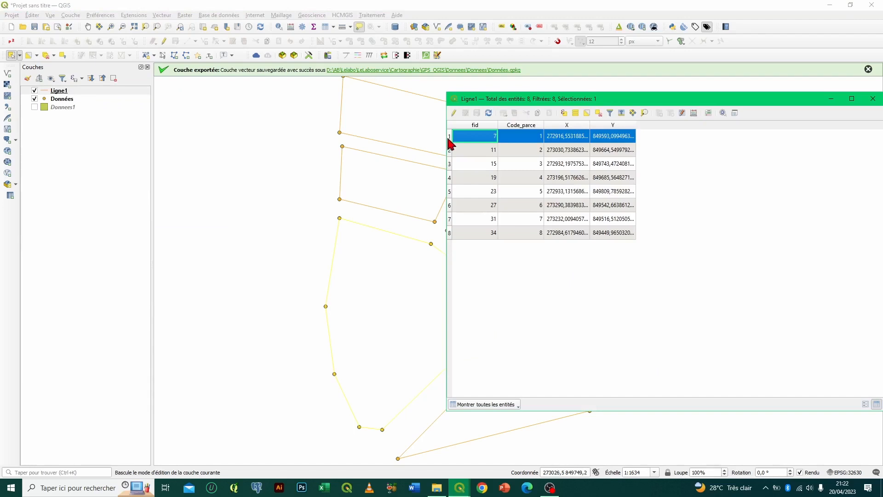
click(450, 150)
click(449, 164)
click(449, 177)
click(449, 192)
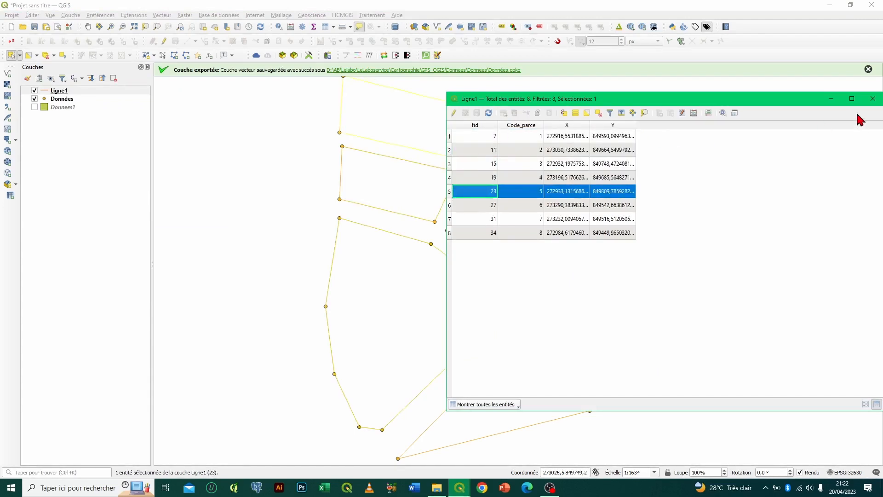
click(872, 98)
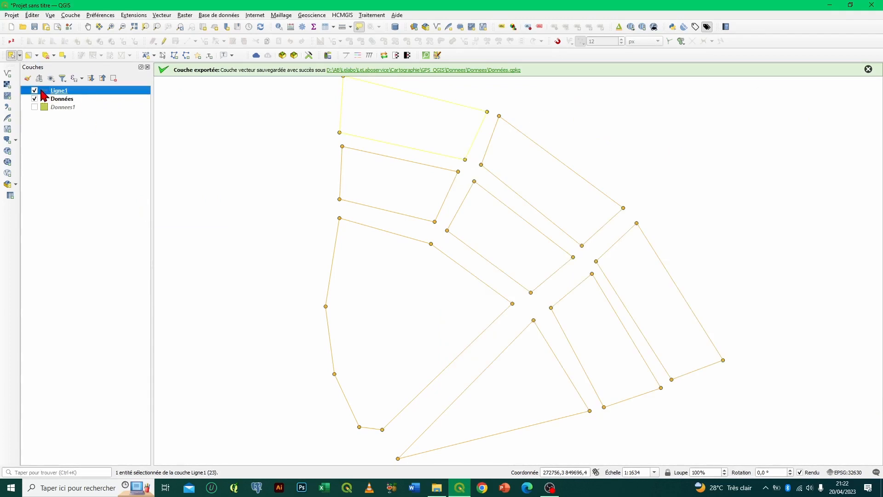
Set the line width of the Ligne1 layer's symbol to 0.66 millimetres.
double_click(76, 91)
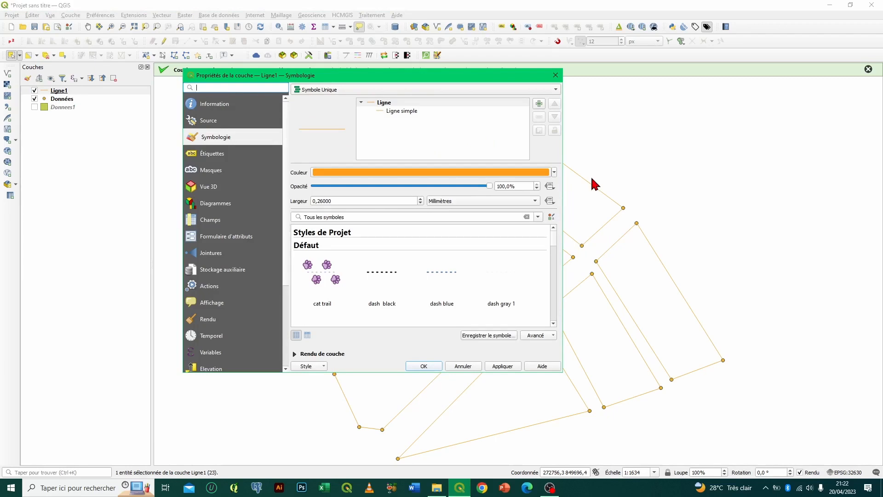
click(420, 199)
click(420, 198)
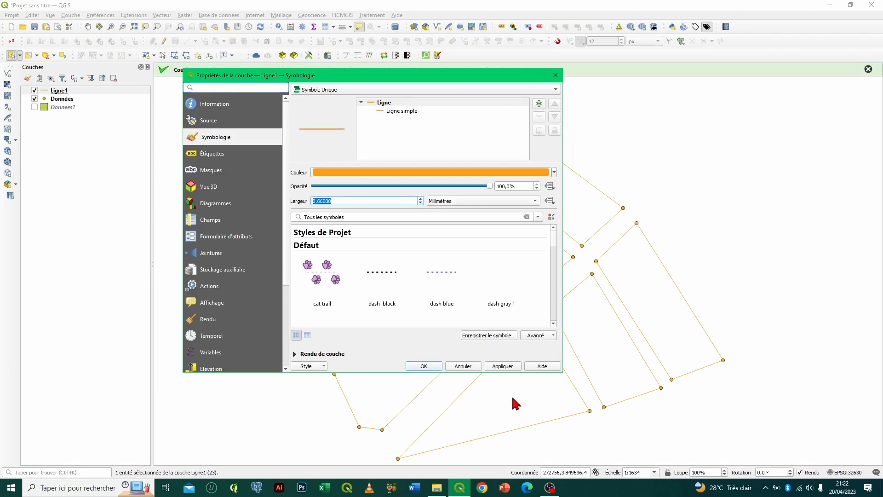
click(508, 367)
click(423, 366)
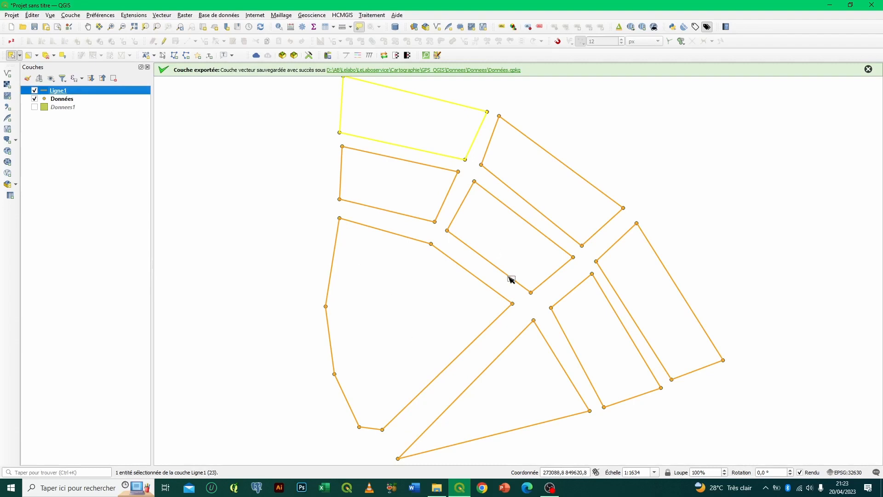
Clear the feature selection and hide the Ligne1 and Données layers.
click(46, 55)
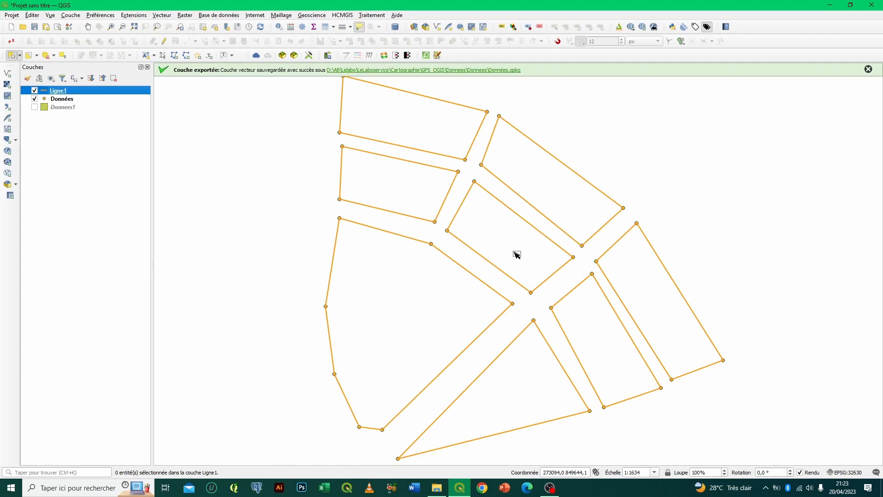
click(34, 90)
click(35, 99)
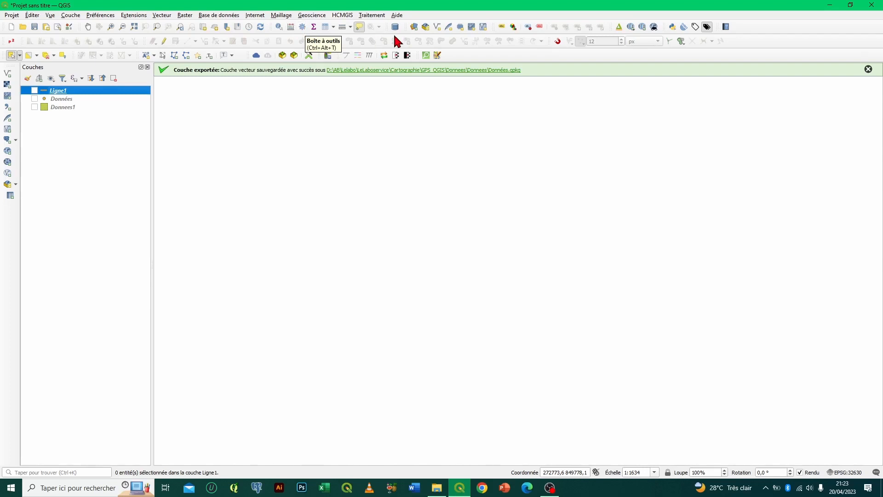
Display the Processing toolbox beside the map.
click(376, 17)
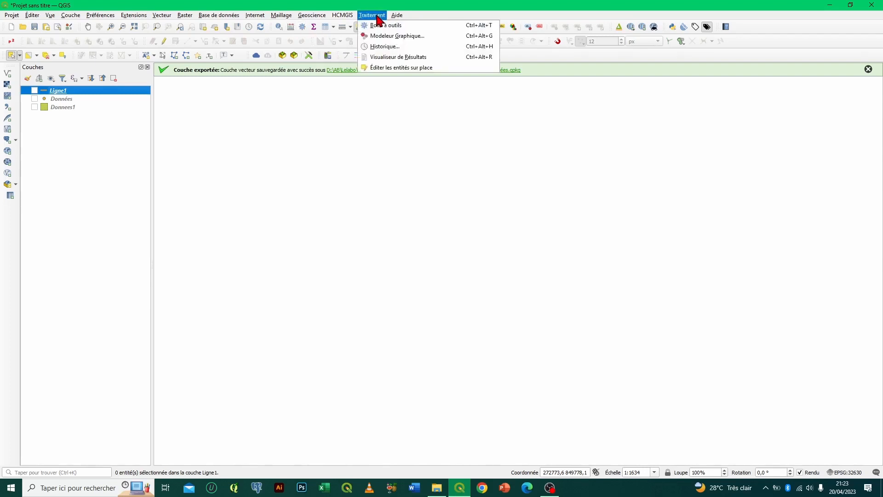
click(427, 27)
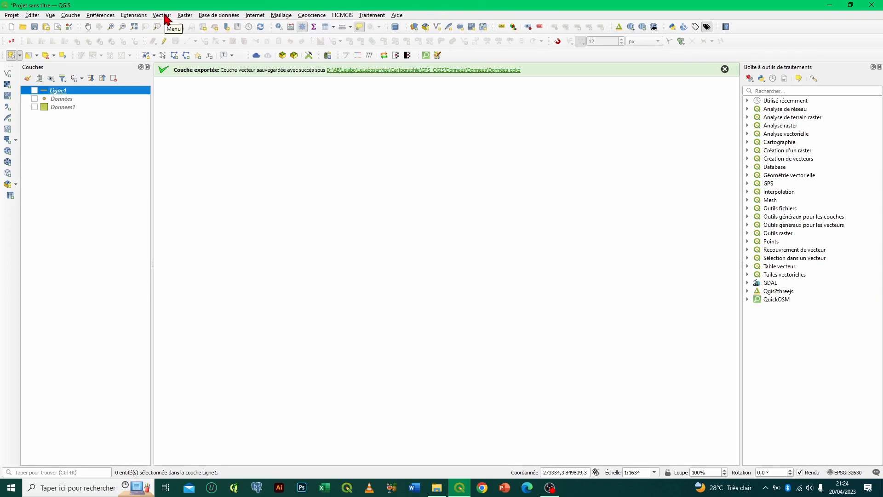
Search the extension manager for processing and examine the Processing extension's details and activation.
click(134, 17)
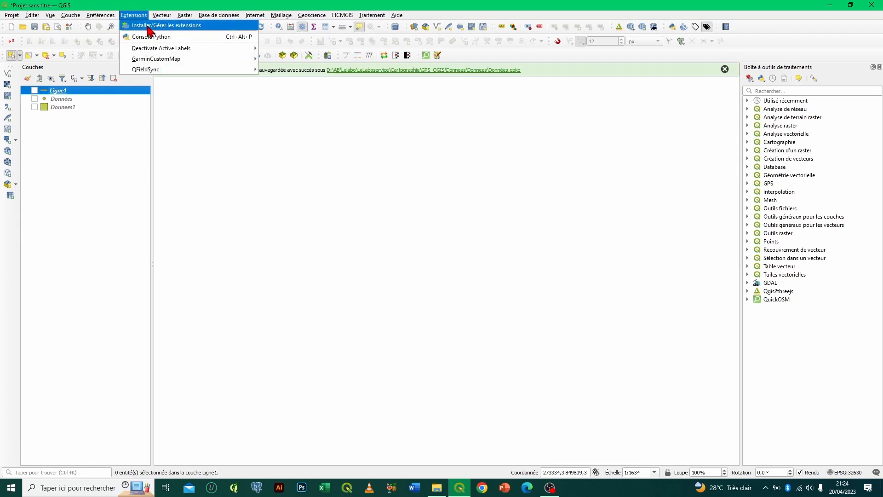
key(Escape)
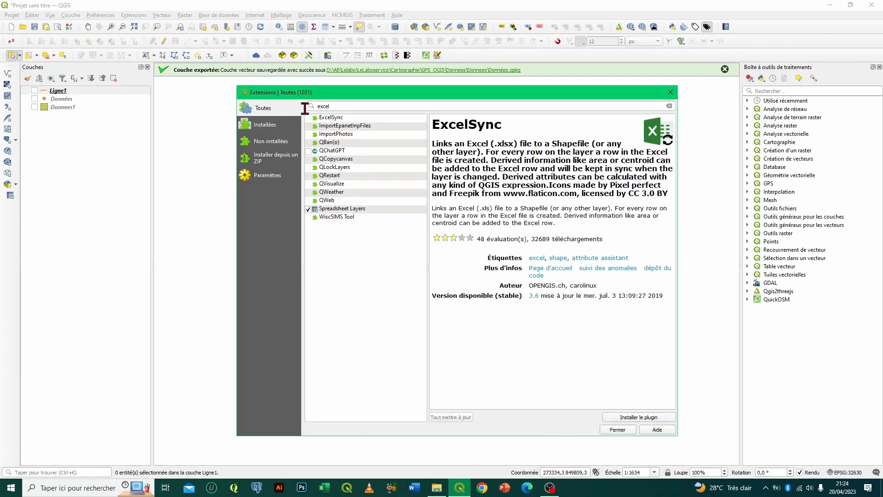
drag(337, 106, 304, 107)
text(pro)
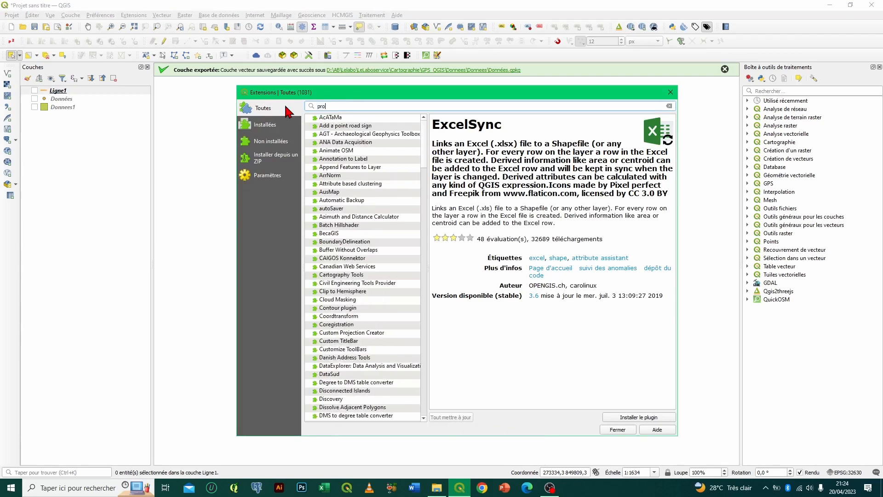
text(cess)
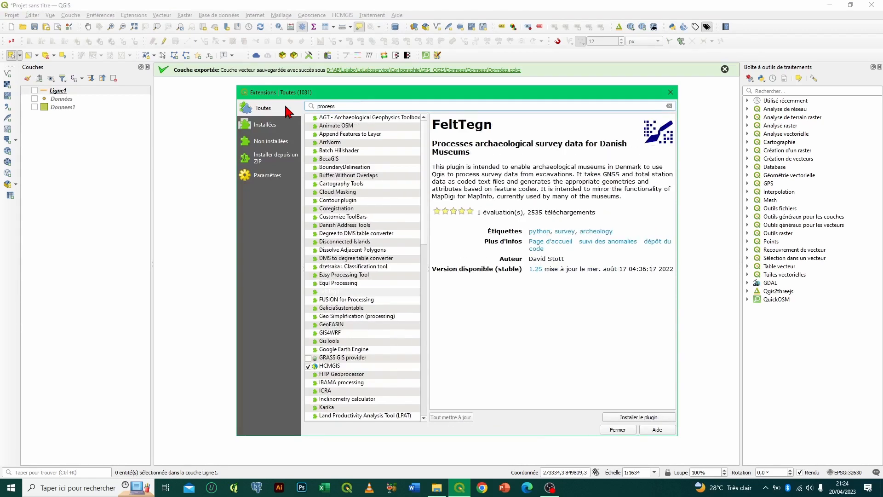
text(ing)
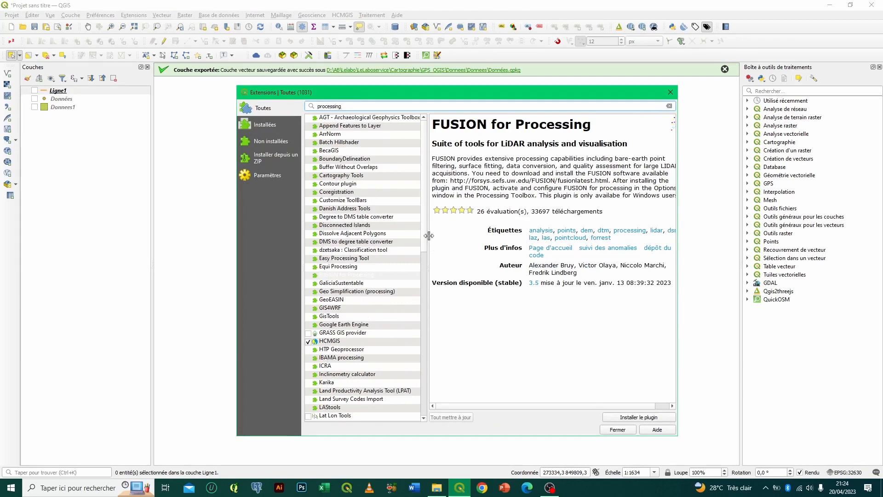
drag(427, 241, 433, 364)
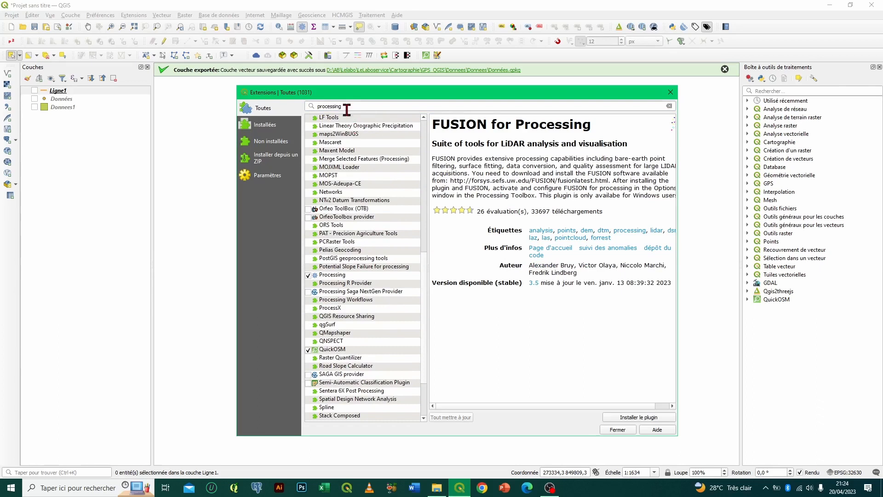
click(349, 277)
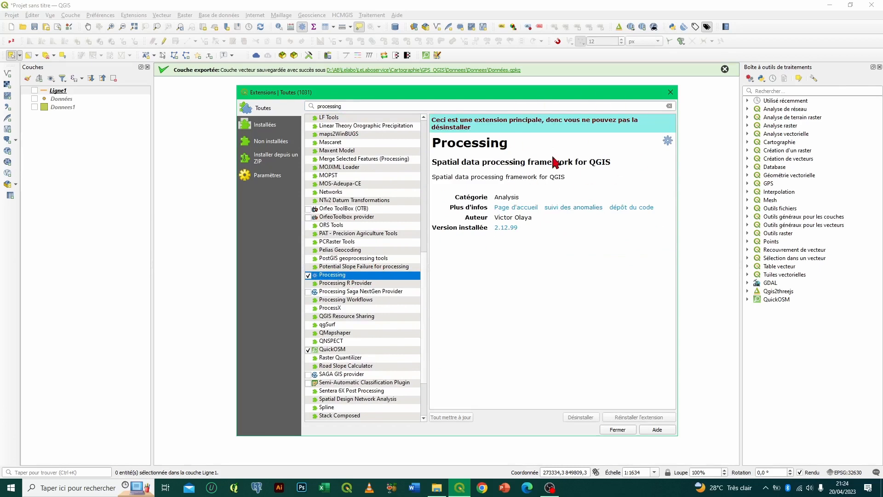
click(618, 429)
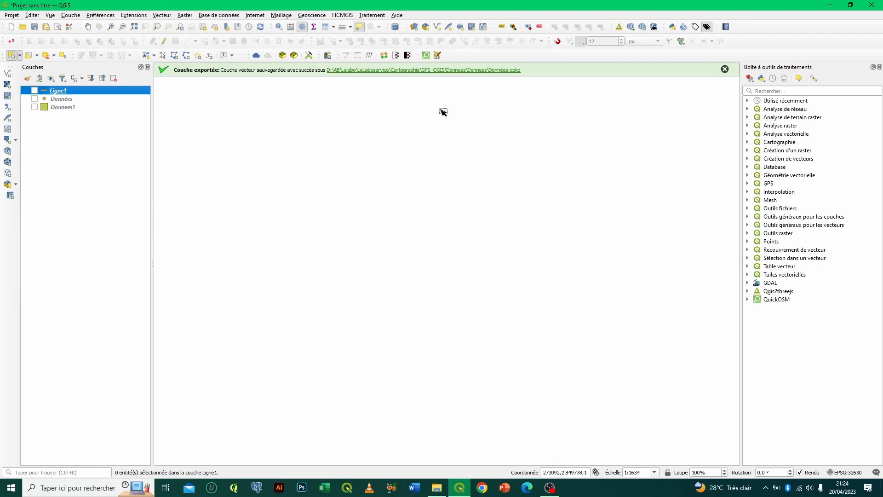
Show the Données layer, search the Processing toolbox for "points vers ligne" and open the Points vers lignes algorithm.
click(34, 99)
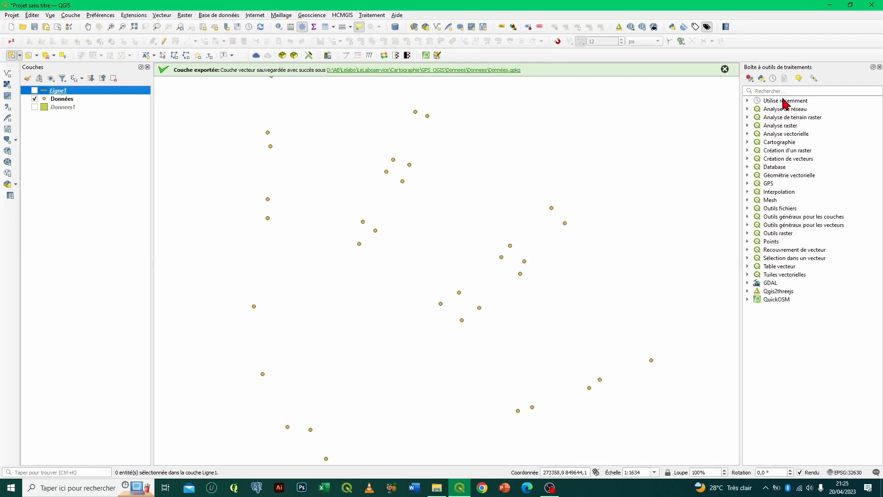
click(754, 92)
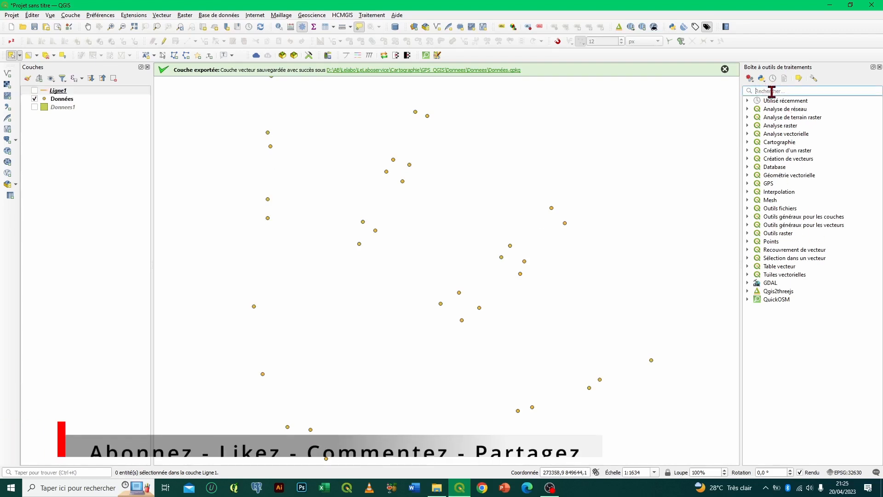
text(points)
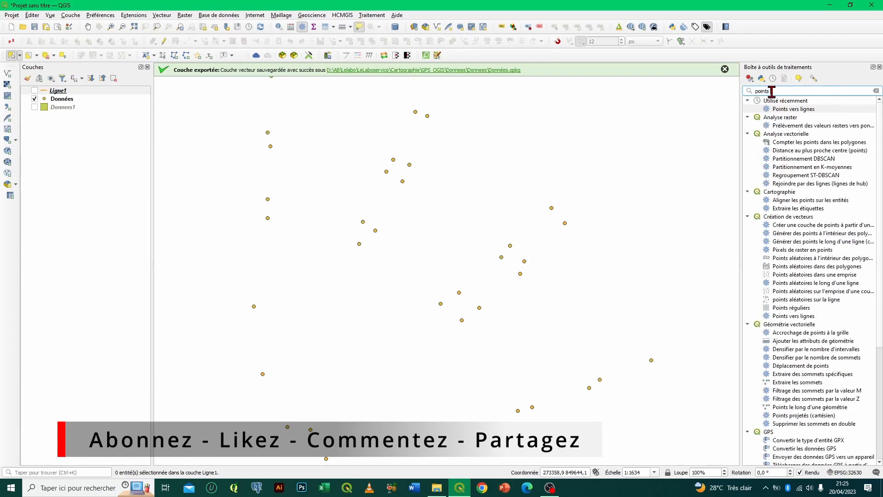
text( vers ligne)
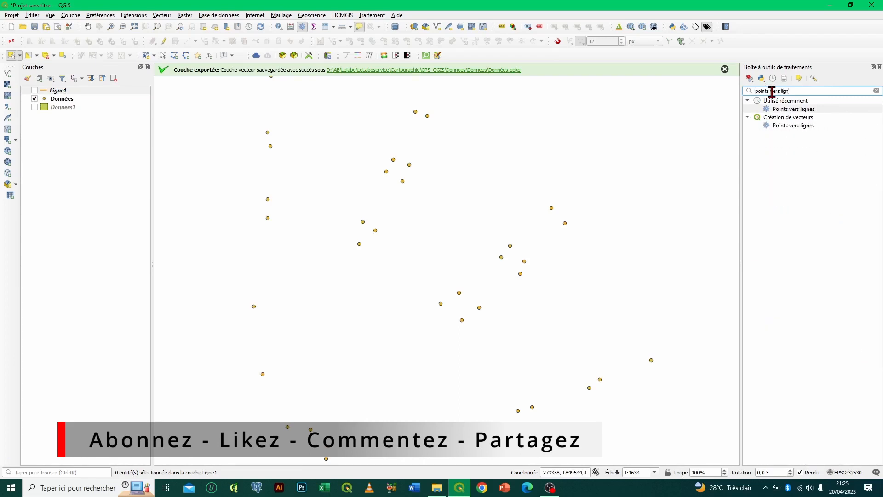
click(797, 112)
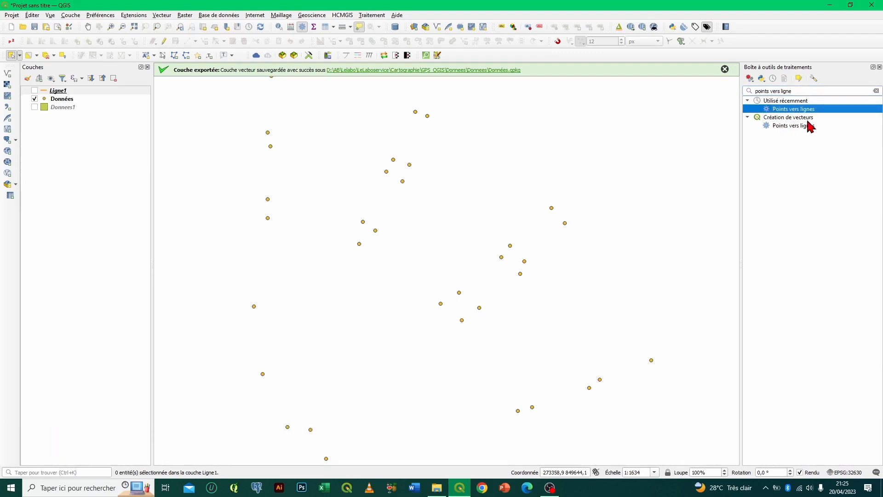
click(798, 128)
double_click(800, 131)
drag(567, 143, 372, 80)
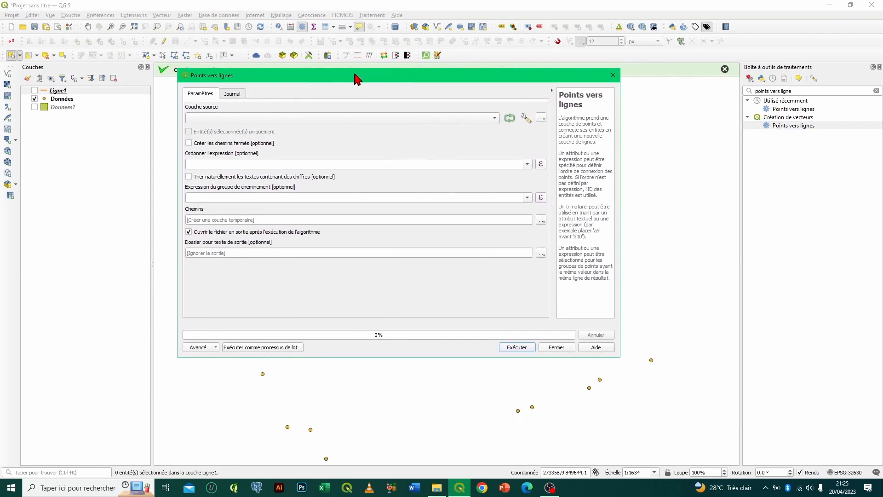
Run Points vers lignes on the Données layer with closed paths, ordered and grouped by Code_parcelle, output as a temporary layer.
click(268, 119)
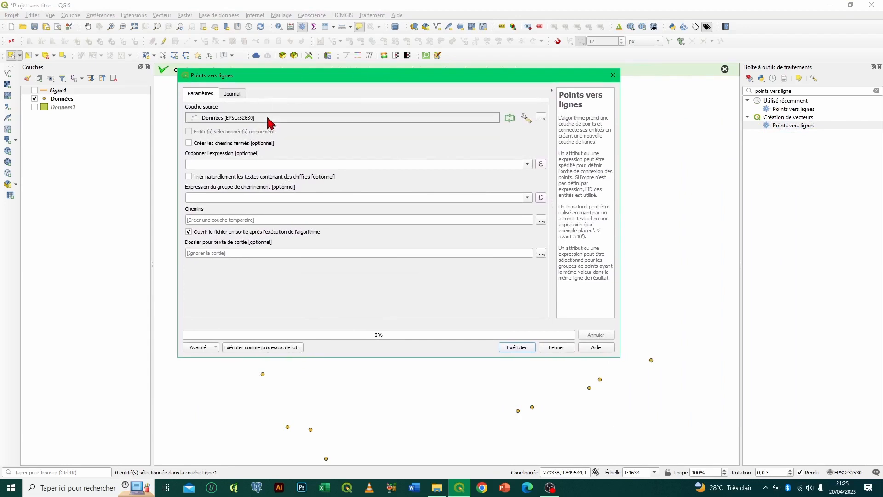
click(209, 119)
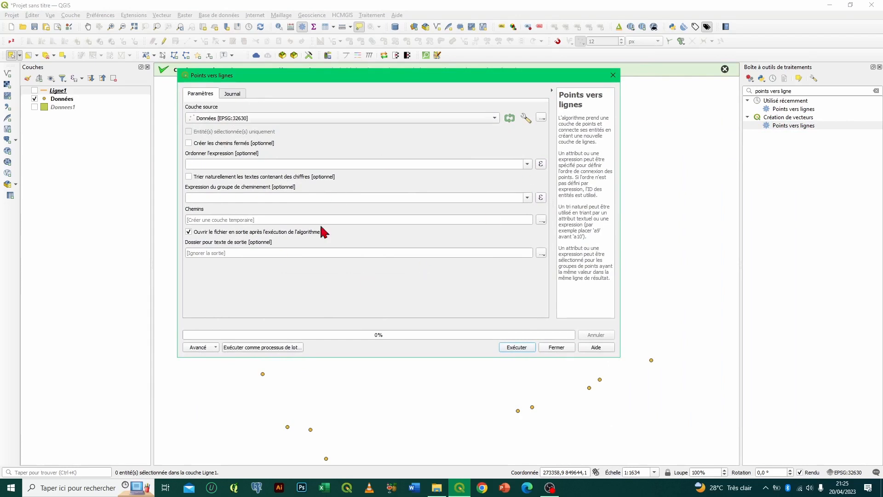
click(188, 143)
click(527, 165)
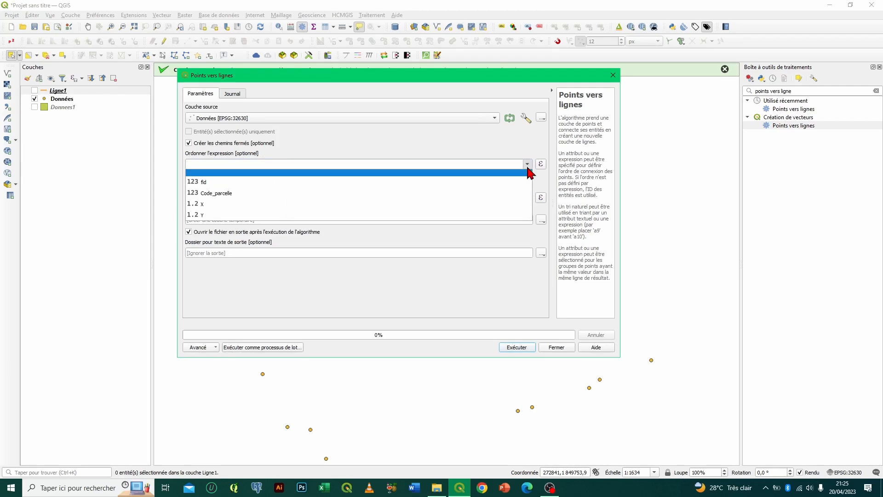
click(230, 195)
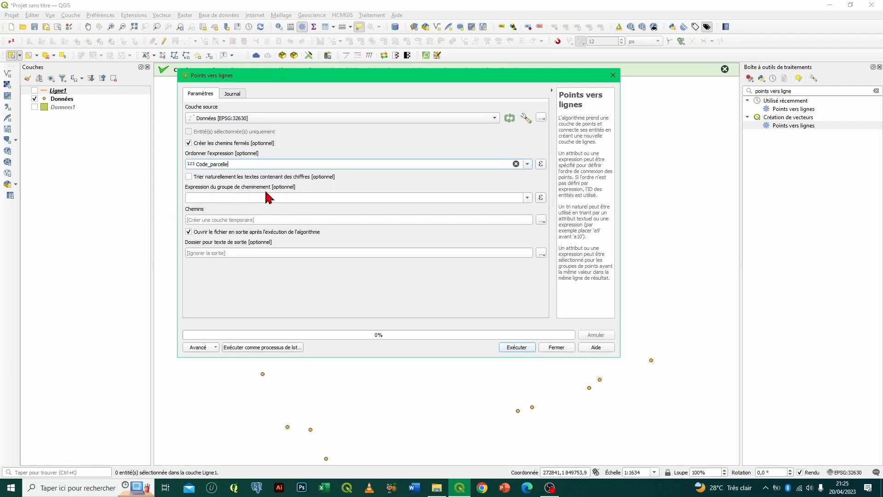
click(528, 197)
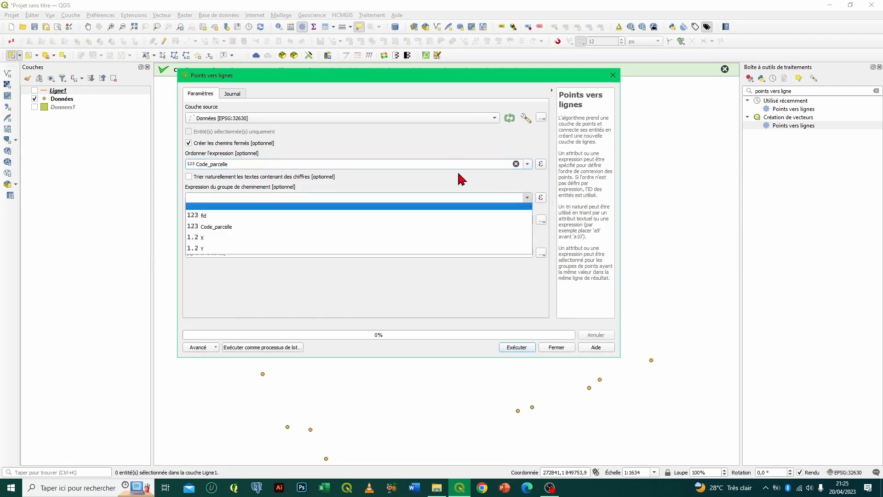
click(236, 230)
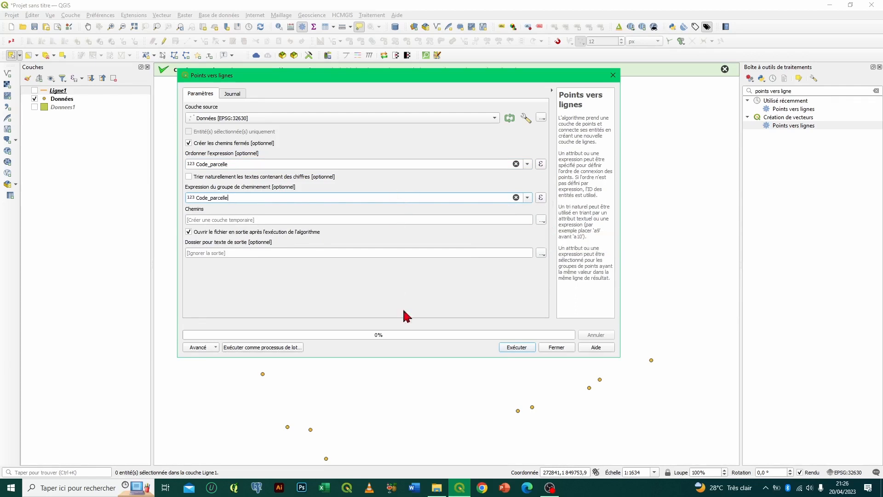
click(528, 350)
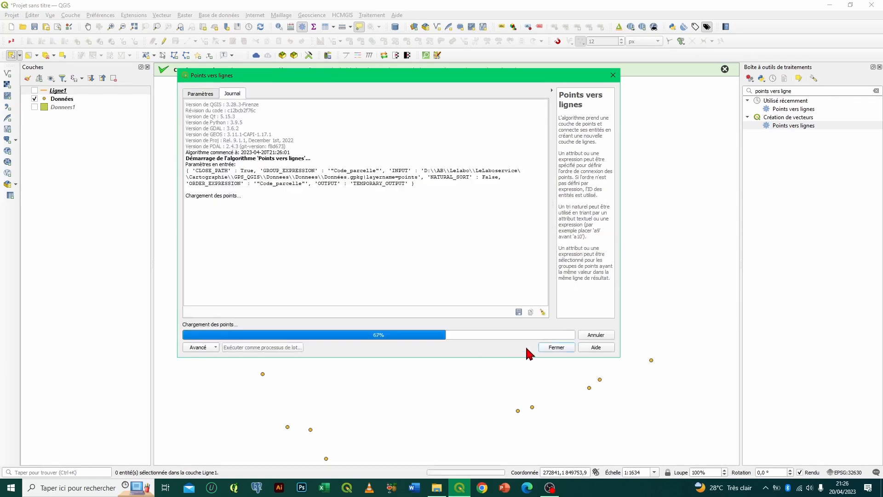
click(556, 353)
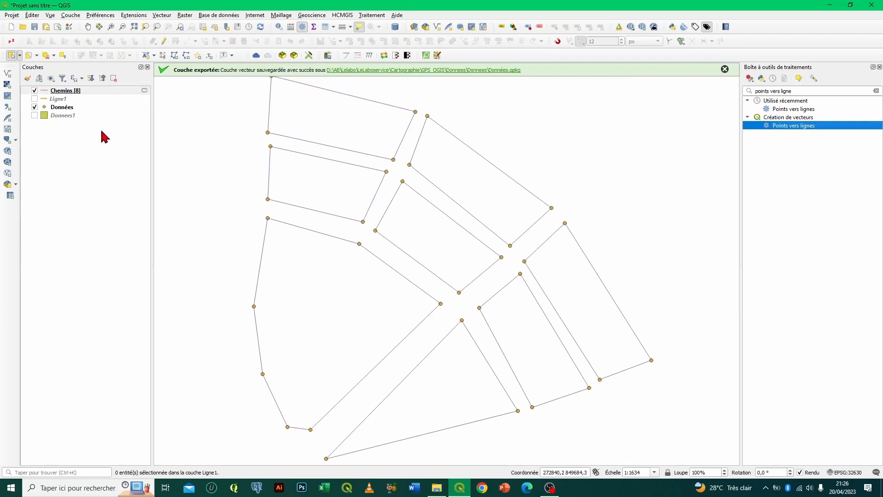
Examine the attribute table of the Chemins layer.
click(95, 92)
right_click(96, 92)
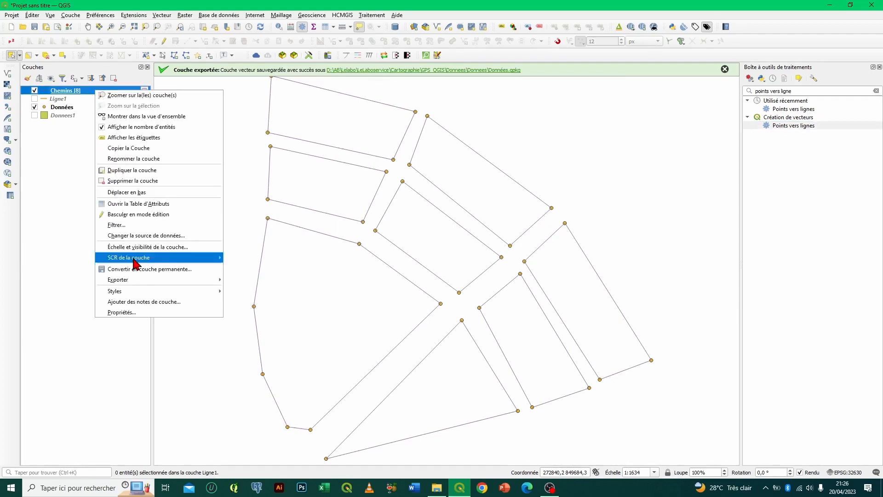
click(125, 203)
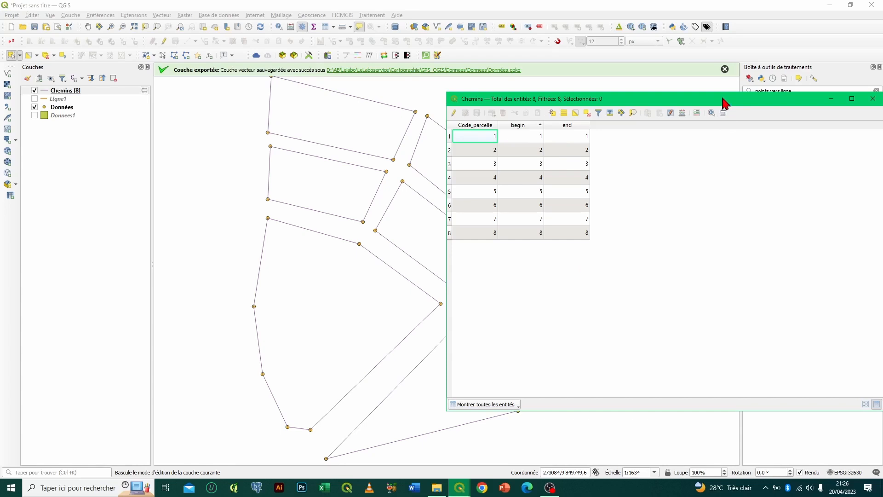
drag(723, 104, 581, 108)
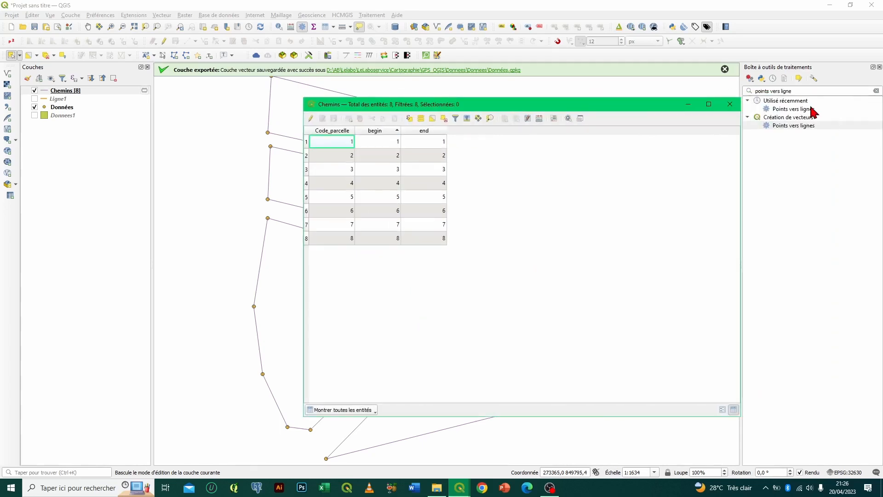
click(730, 104)
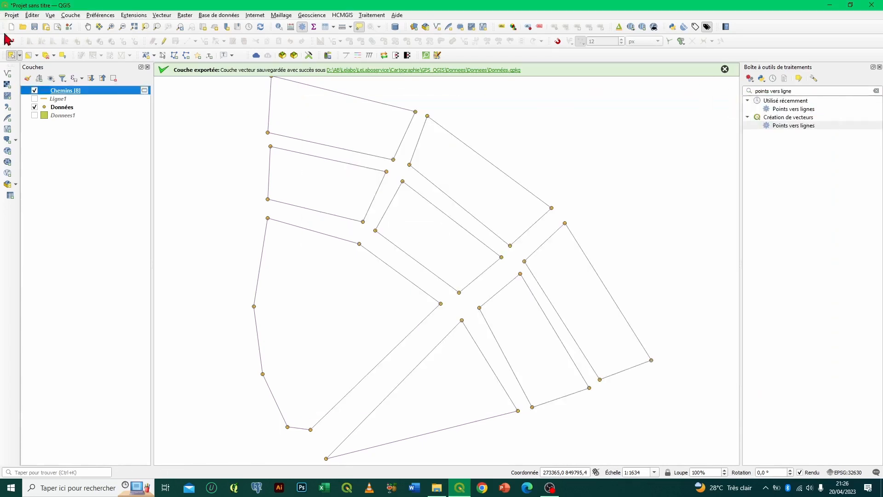
Compare the attribute table of the Ligne1 layer with that of the Chemins layer.
click(61, 100)
right_click(68, 99)
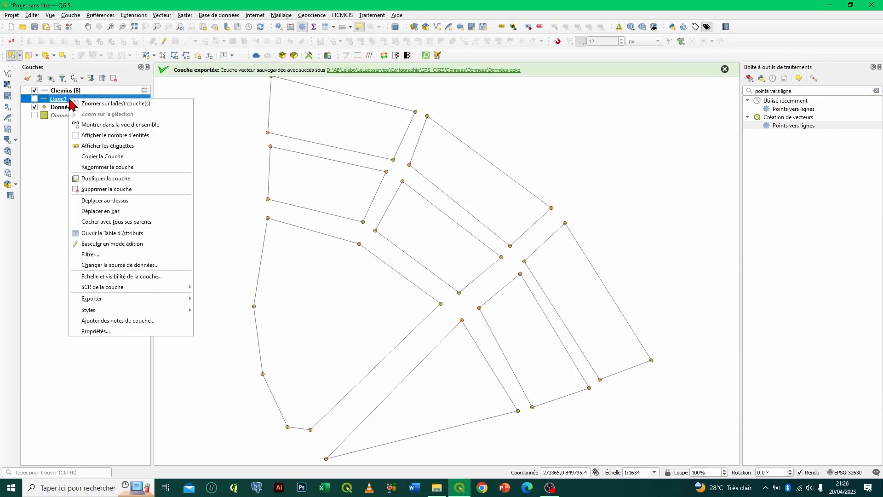
click(120, 234)
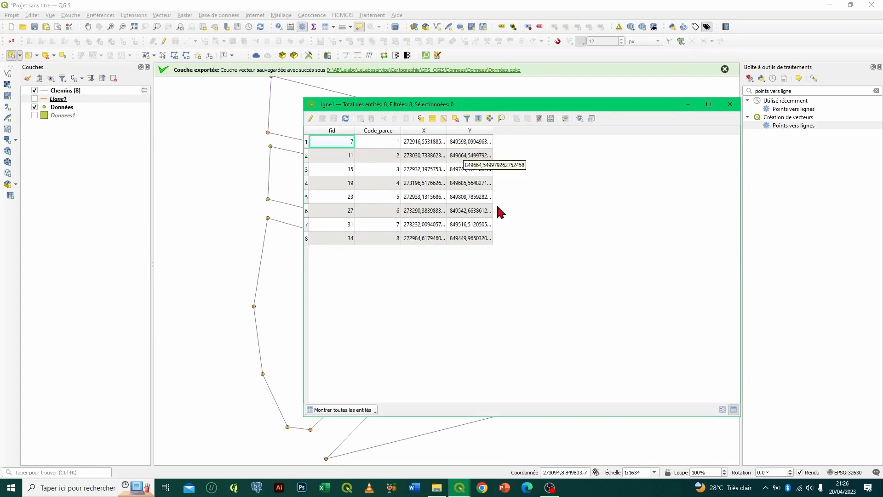
click(730, 104)
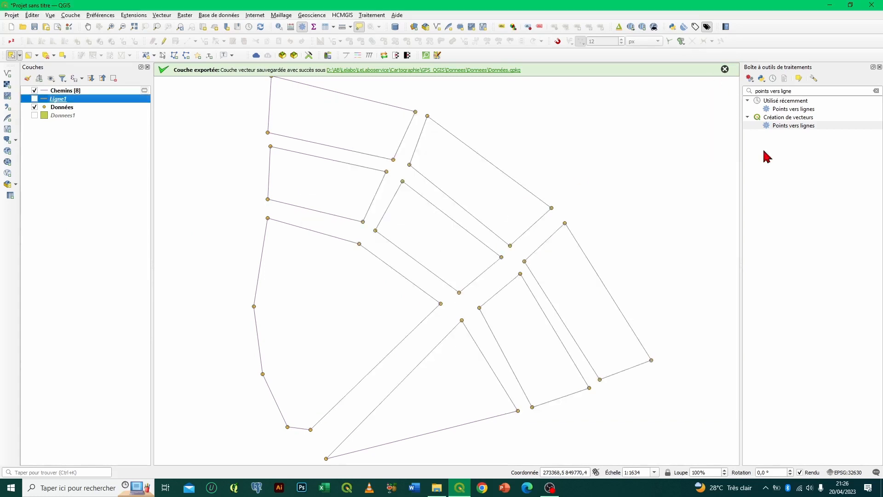
right_click(101, 91)
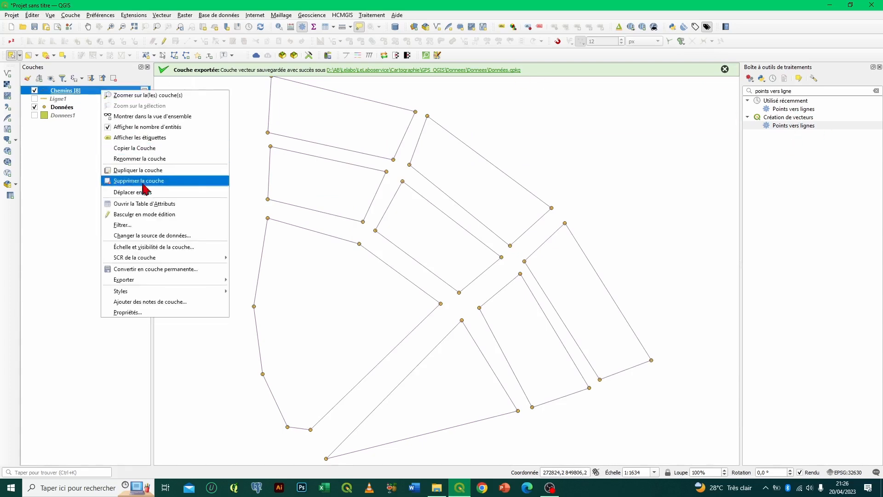
click(148, 203)
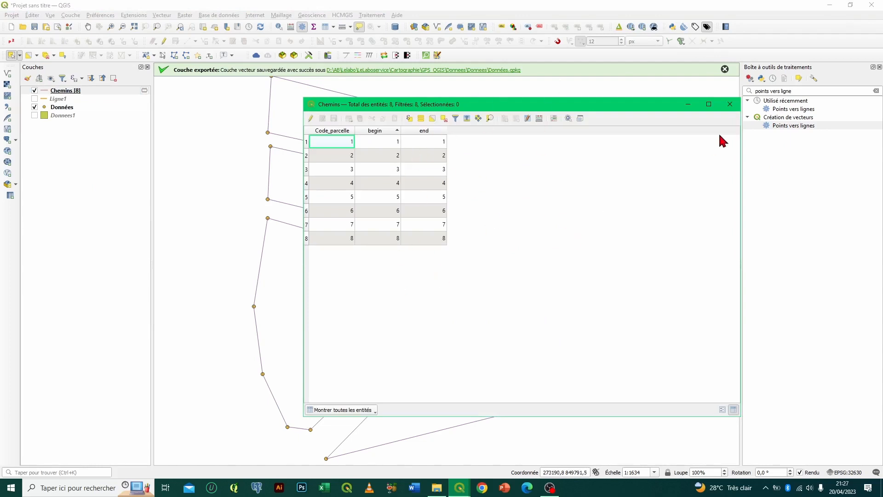
click(729, 105)
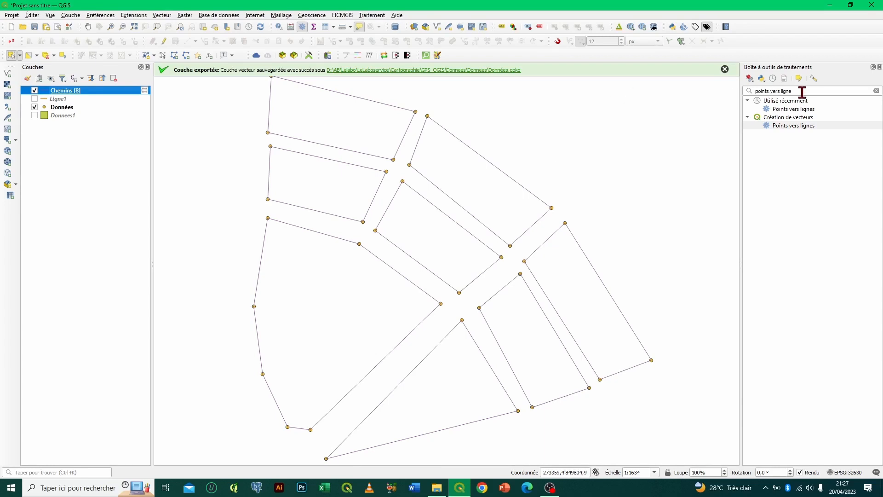
Search the Processing toolbox for "ligne vers" and open the Lignes vers polygones algorithm.
drag(803, 90, 739, 90)
text(li)
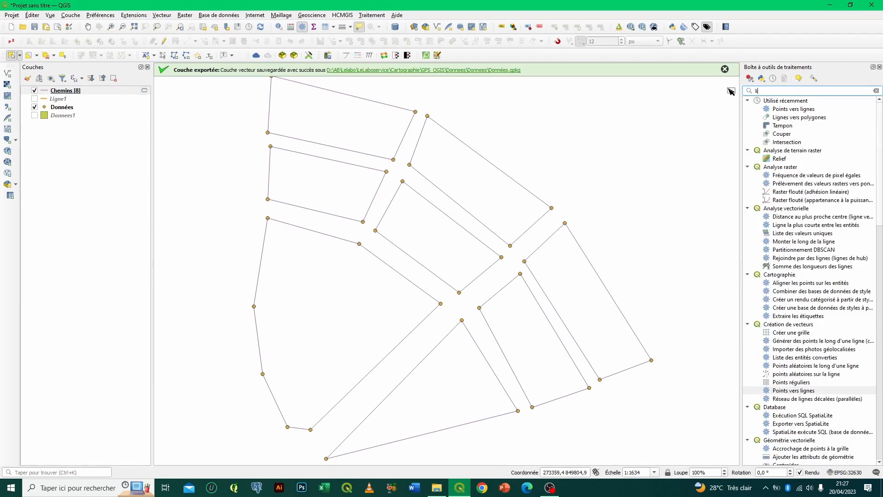
text(gne vers)
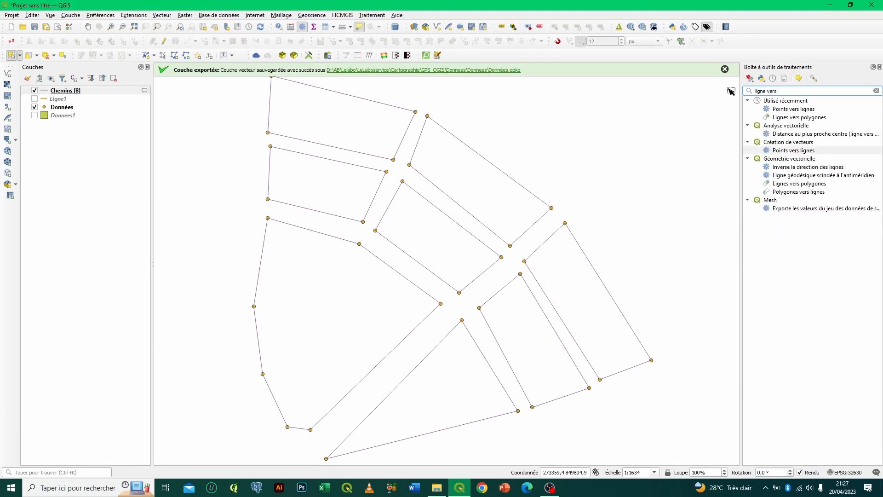
double_click(792, 118)
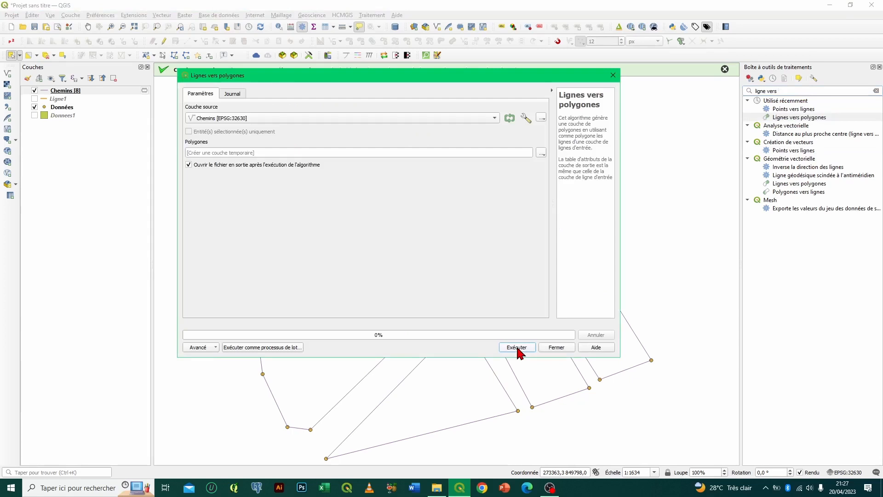
Convert the Chemins lines into a temporary polygon layer with Lignes vers polygones.
click(374, 117)
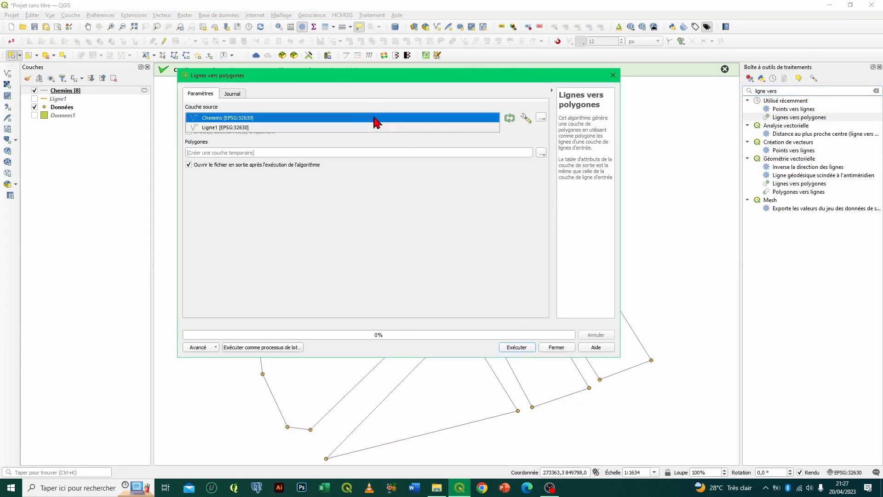
click(250, 118)
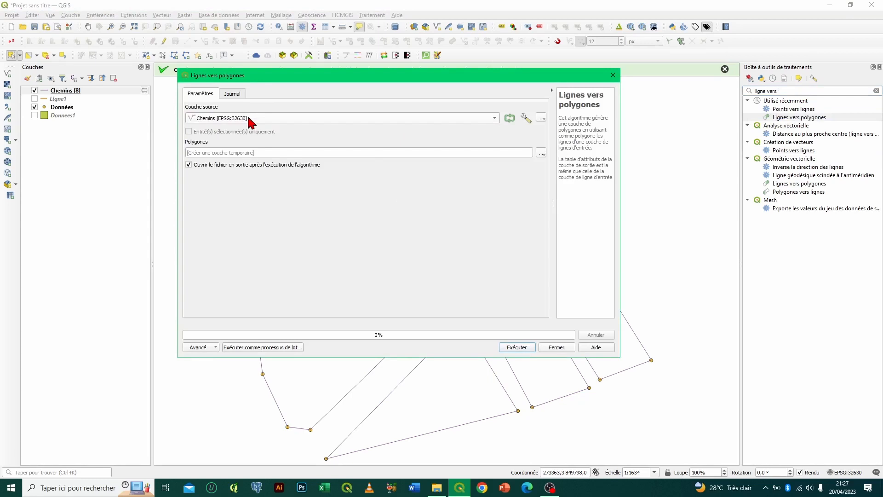
click(517, 347)
click(555, 349)
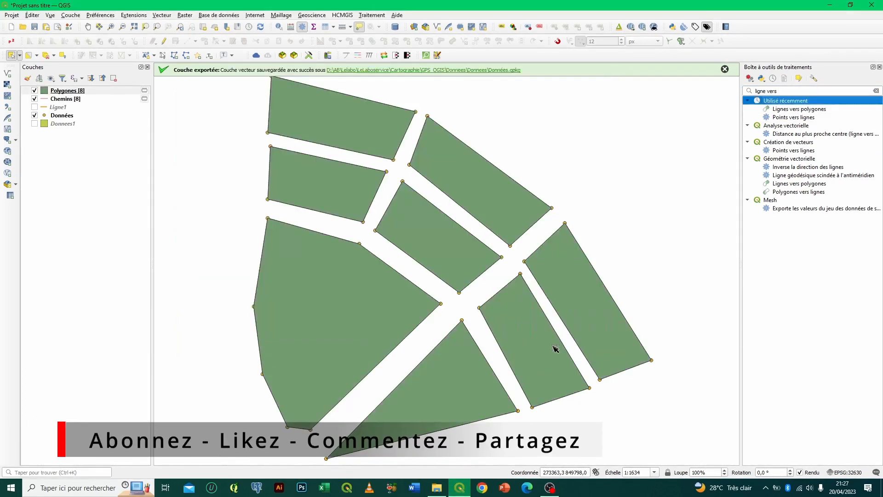
Select the parcels of the Polygones layer one after another on the map to check that each is a separate polygon.
click(355, 334)
click(444, 249)
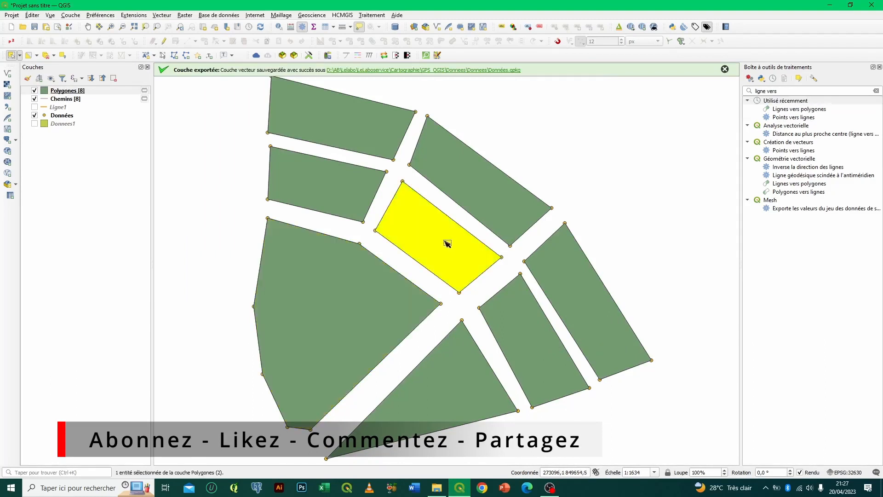
click(473, 171)
click(368, 140)
click(354, 190)
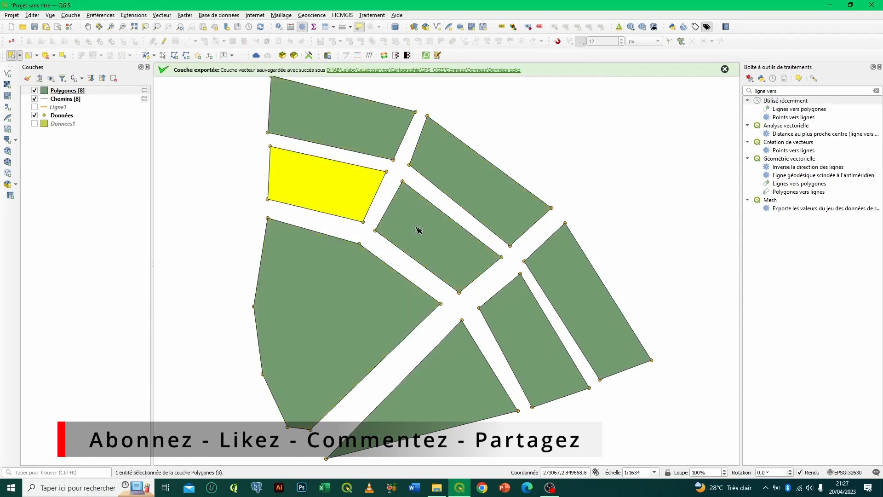
click(419, 230)
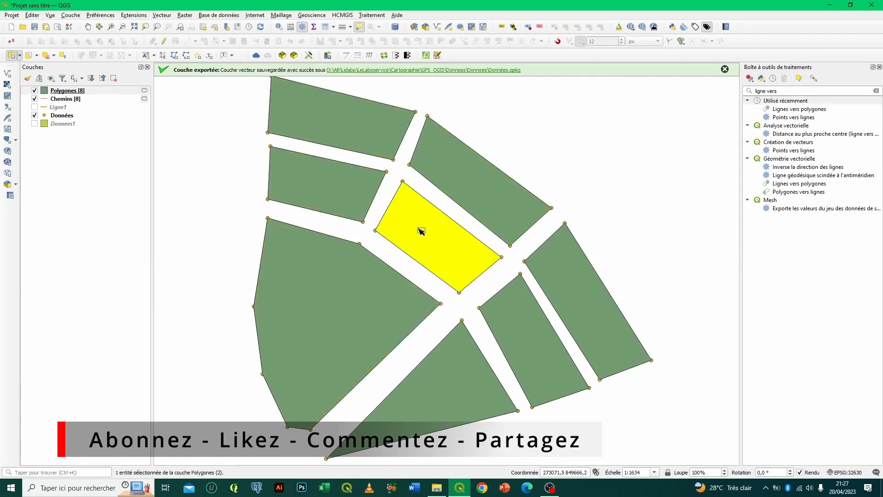
click(556, 282)
click(517, 332)
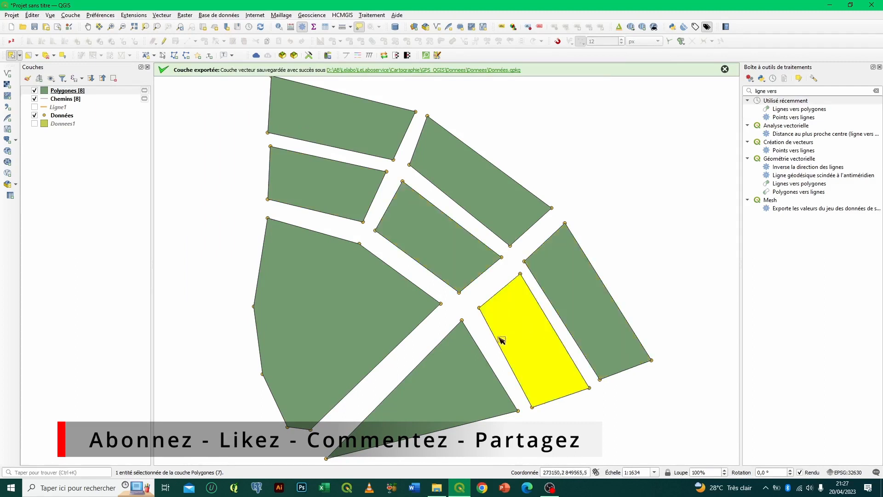
click(475, 358)
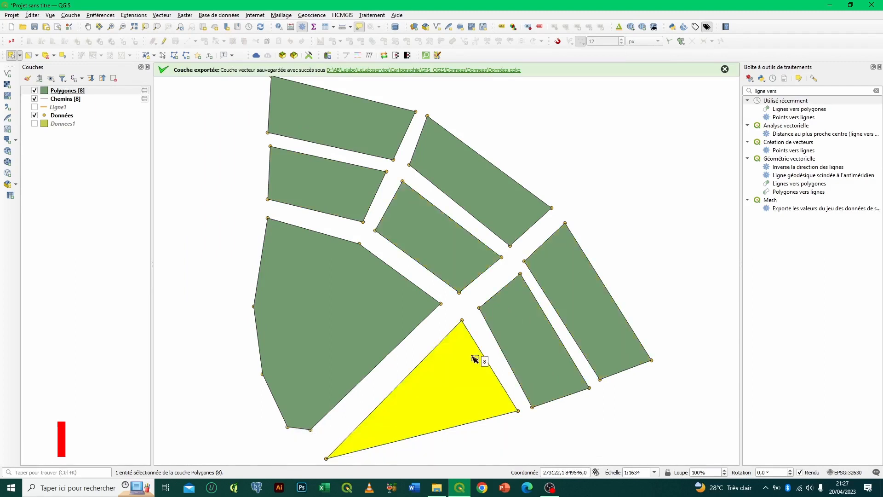